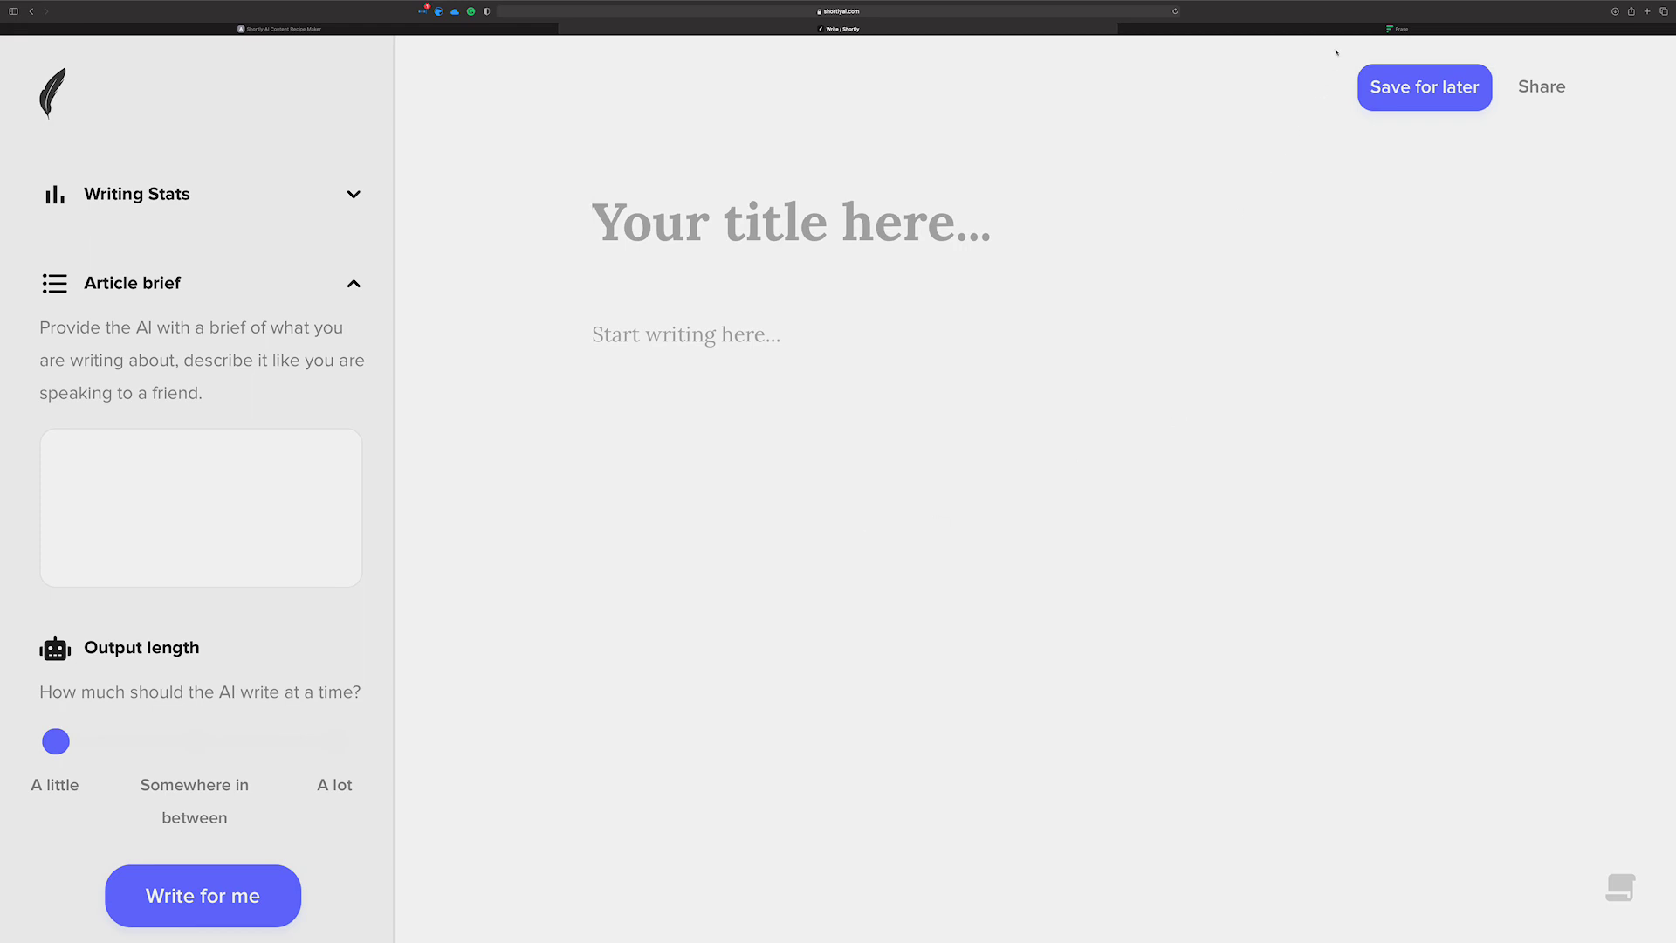
Step: Bring up the Frase 'Yoga Mats' content brief with its Top Results panel (14 results)
left_click(1335, 29)
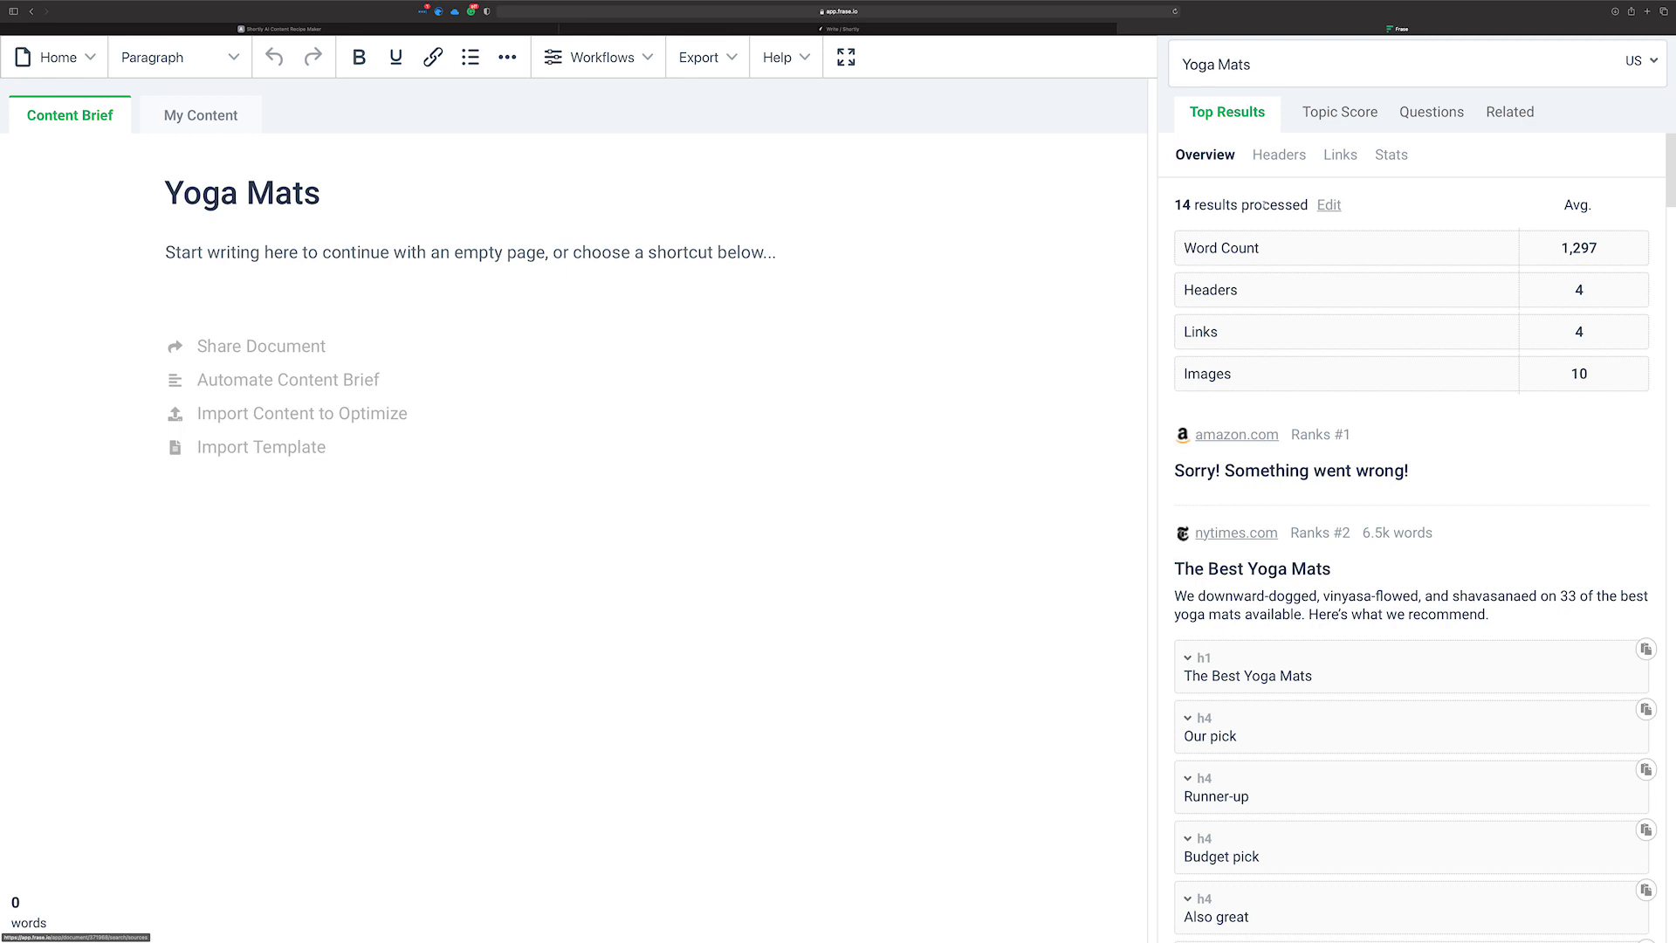
Step: Exclude the Amazon, Target, YogaOutlet and Walmart results from the brief's sources
left_click(1329, 205)
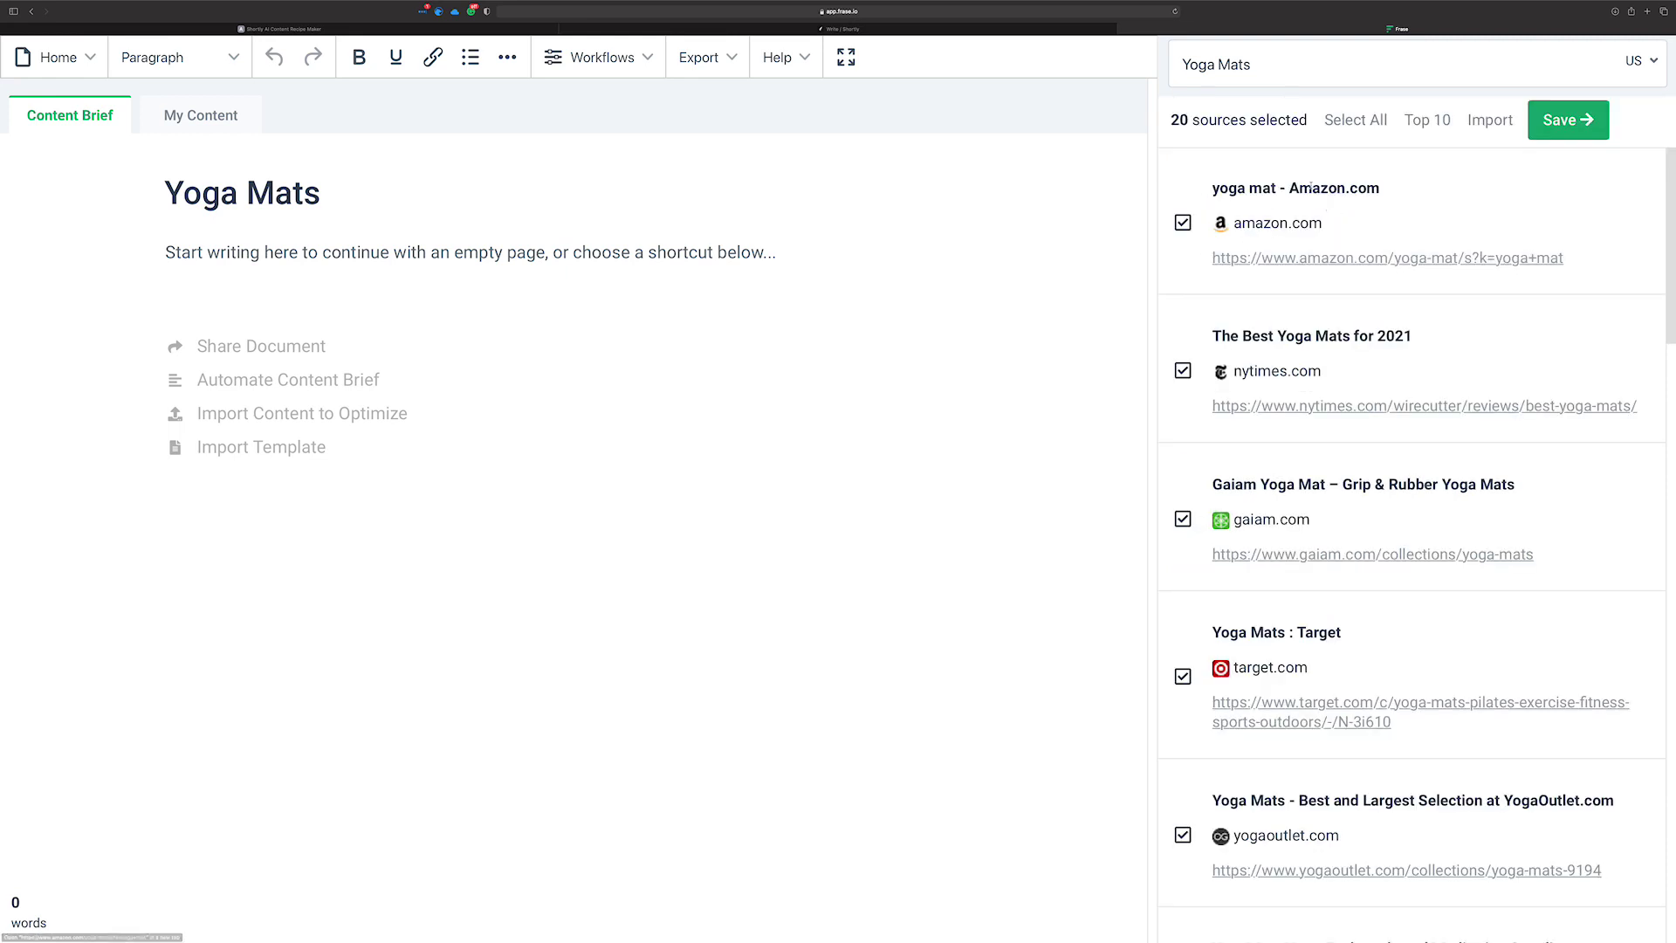
left_click(1183, 222)
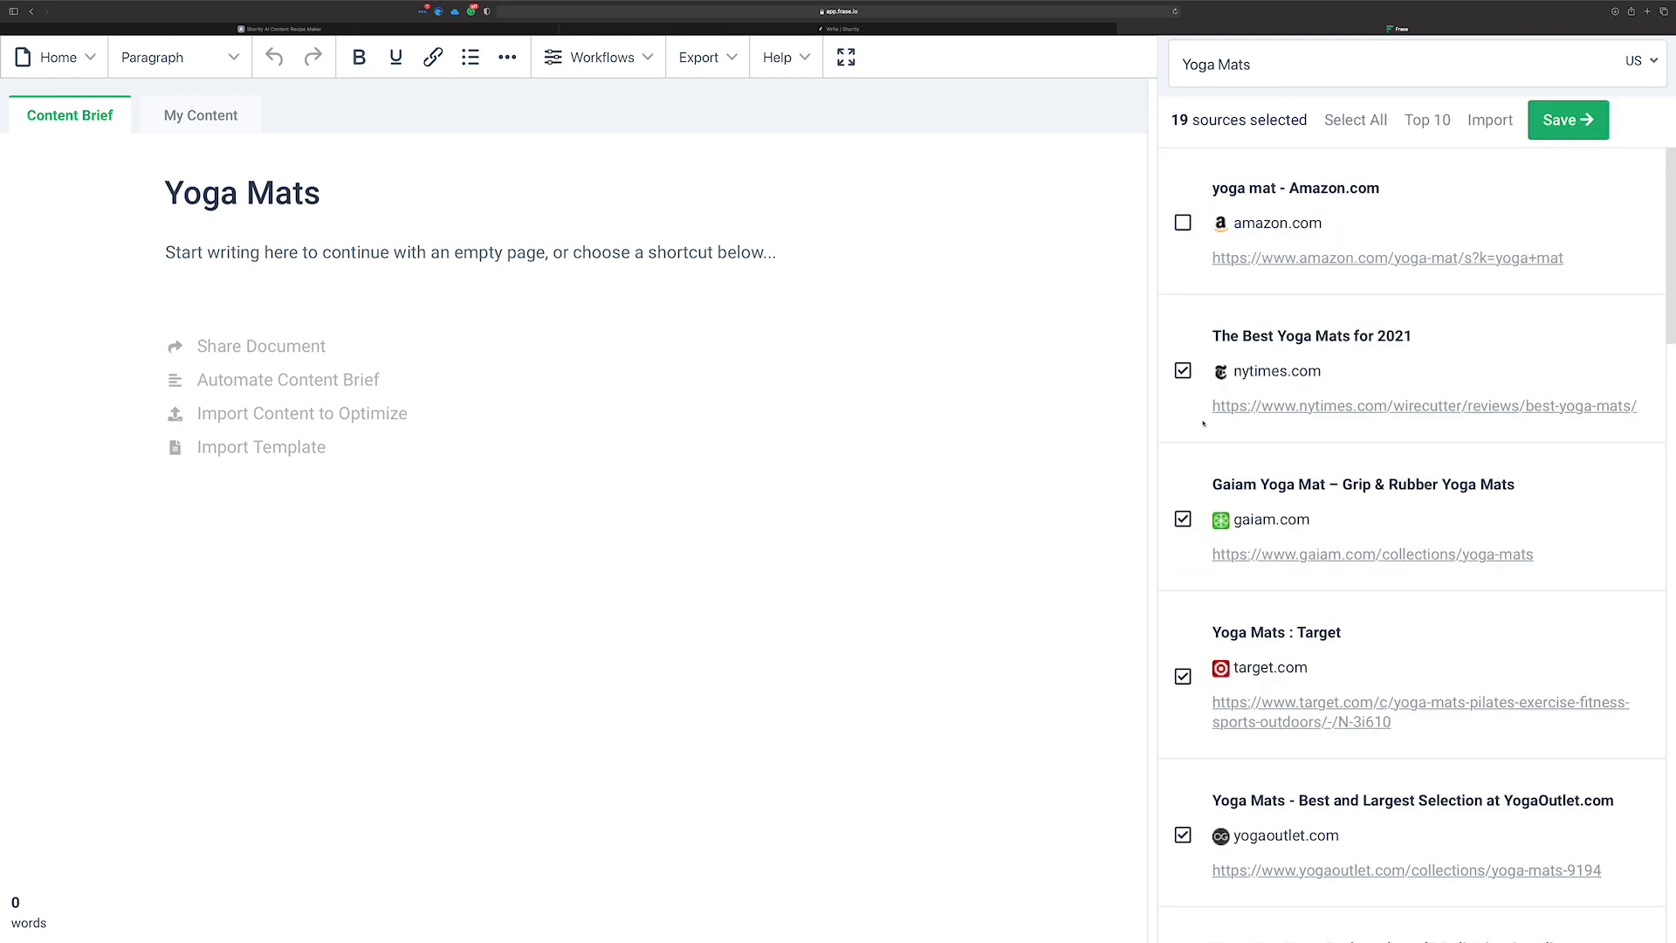
scroll(1295, 417, "down", 1)
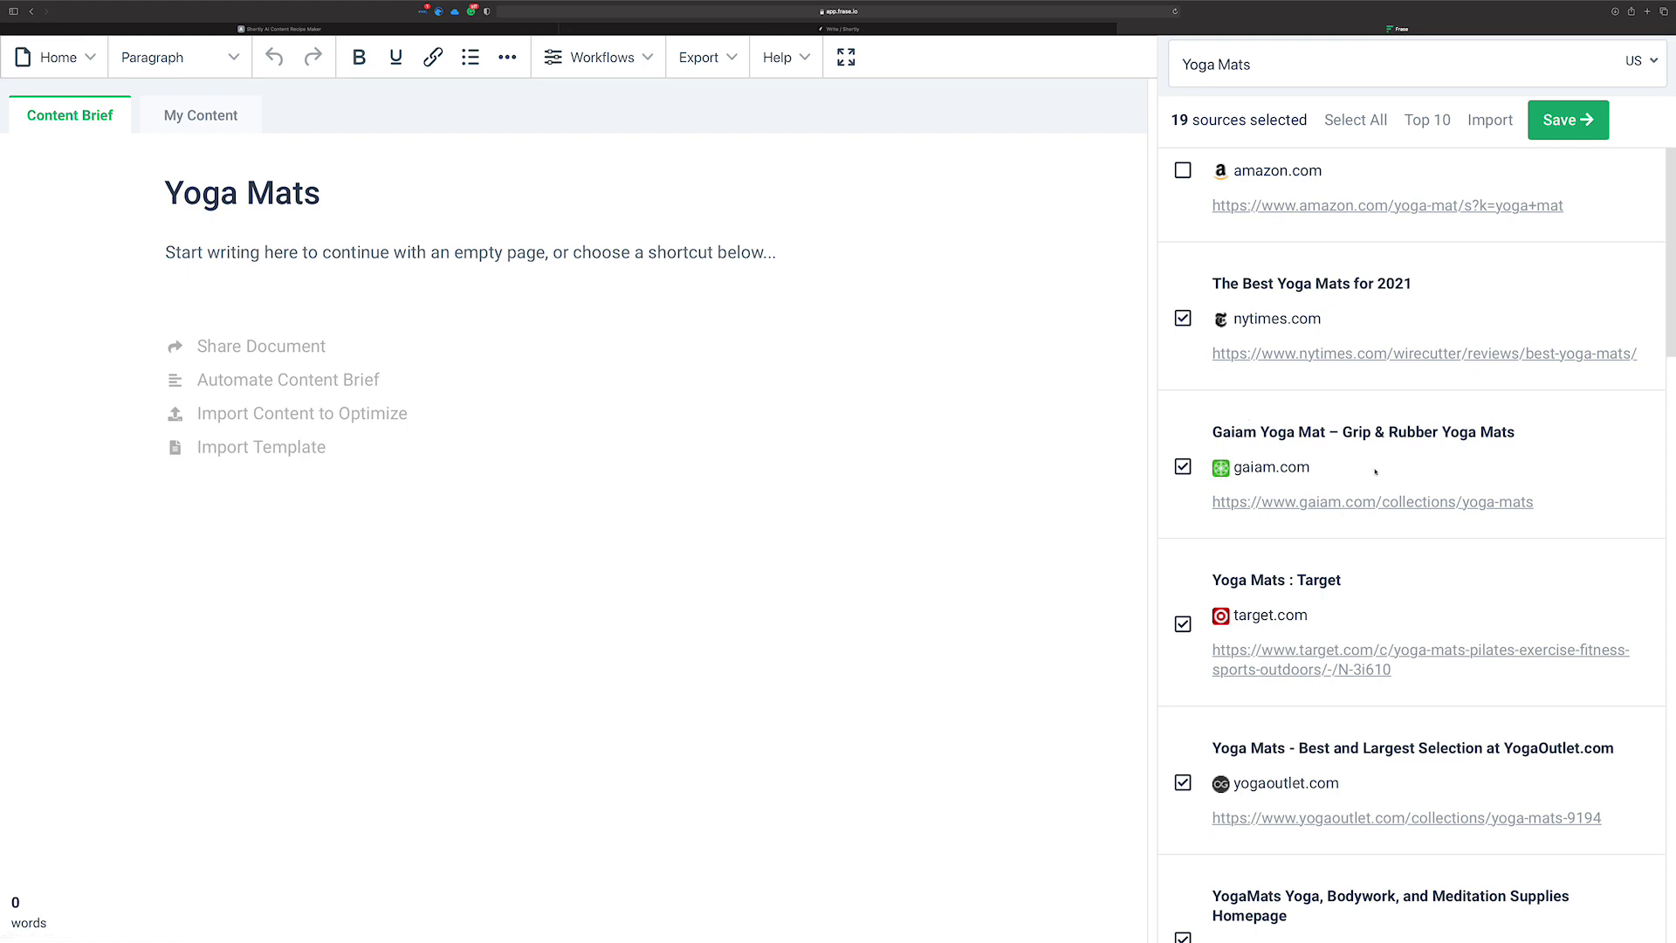
scroll(1294, 418, "down", 5)
left_click(1181, 374)
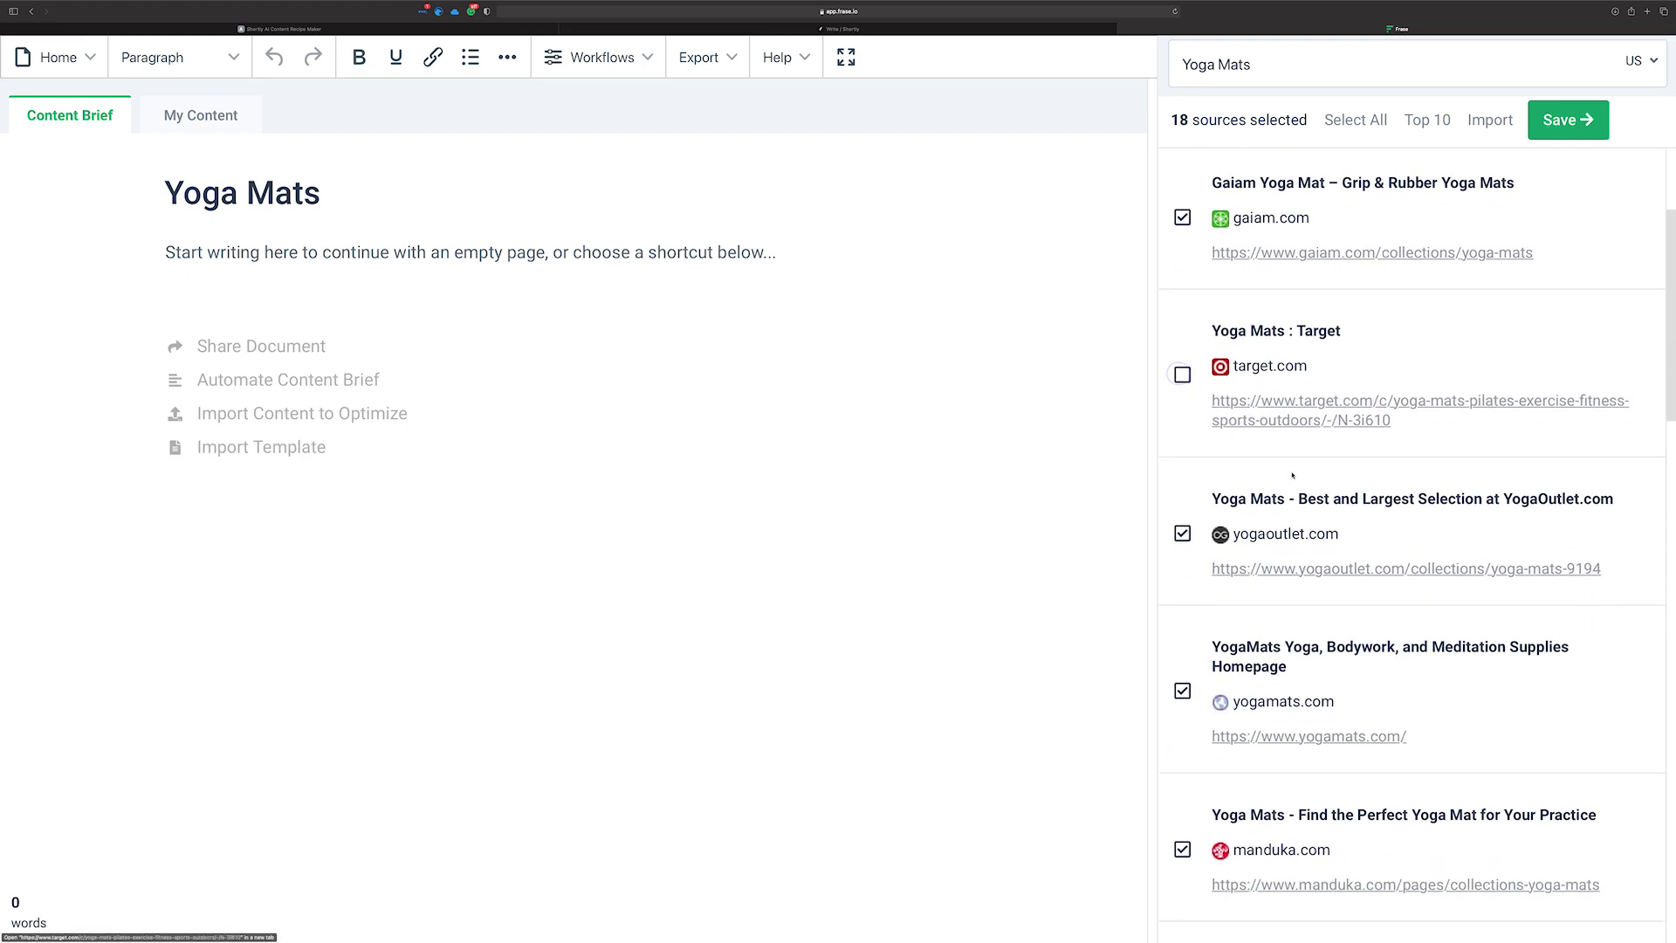
scroll(1181, 374, "down", 5)
left_click(1182, 299)
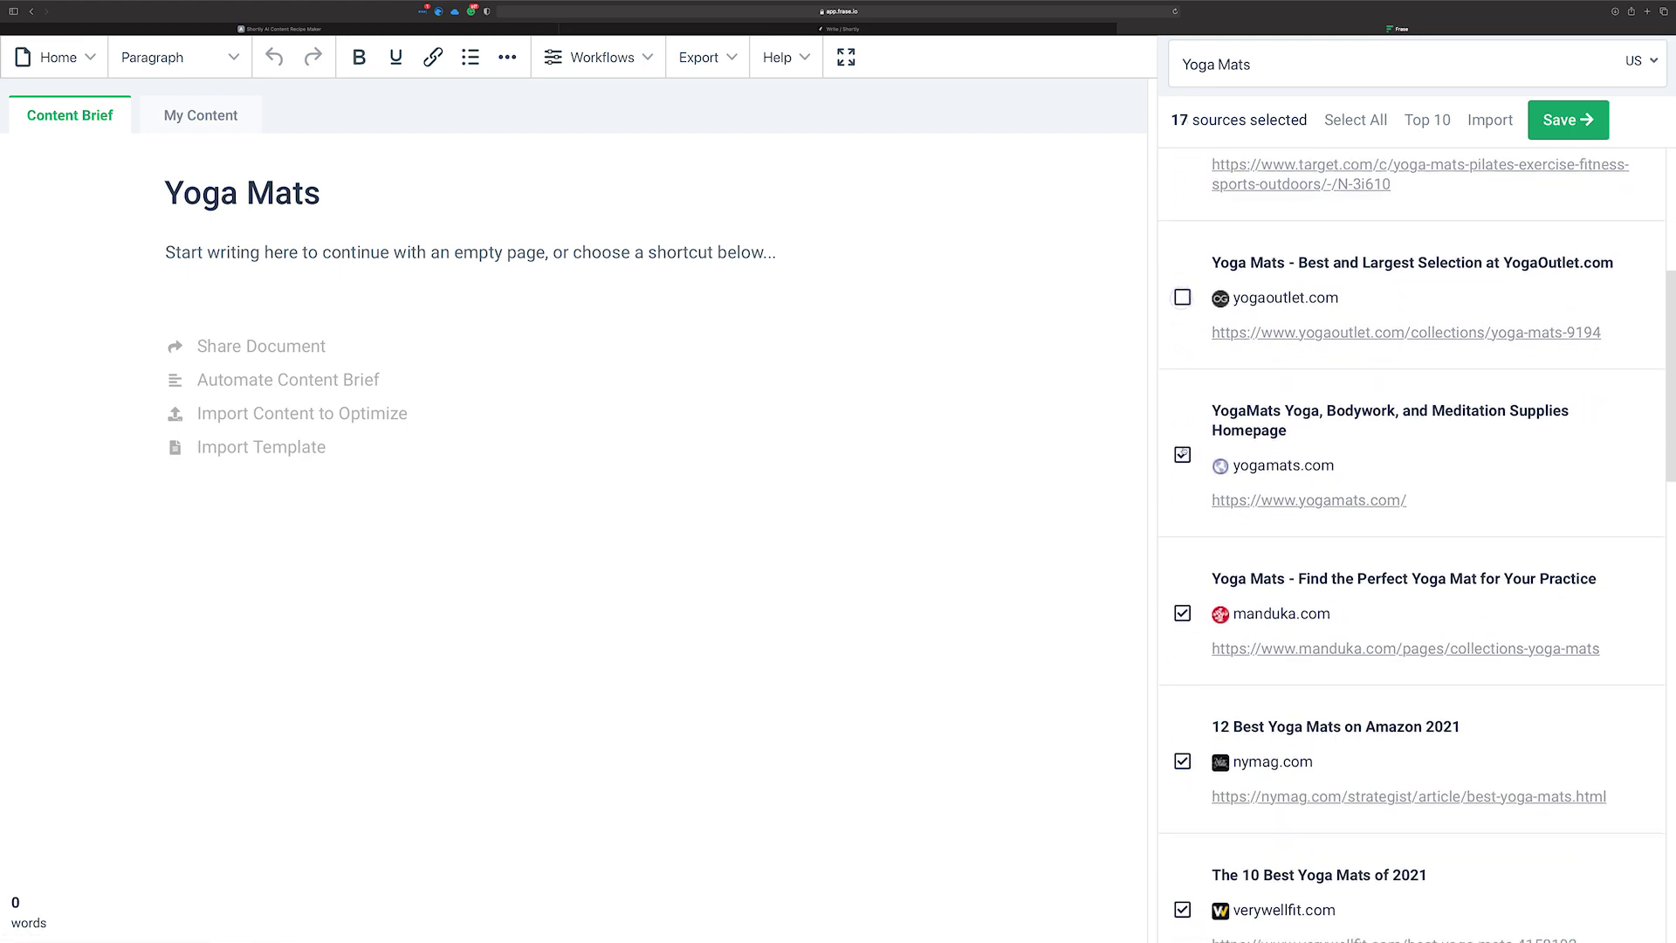
scroll(1285, 494, "down", 3)
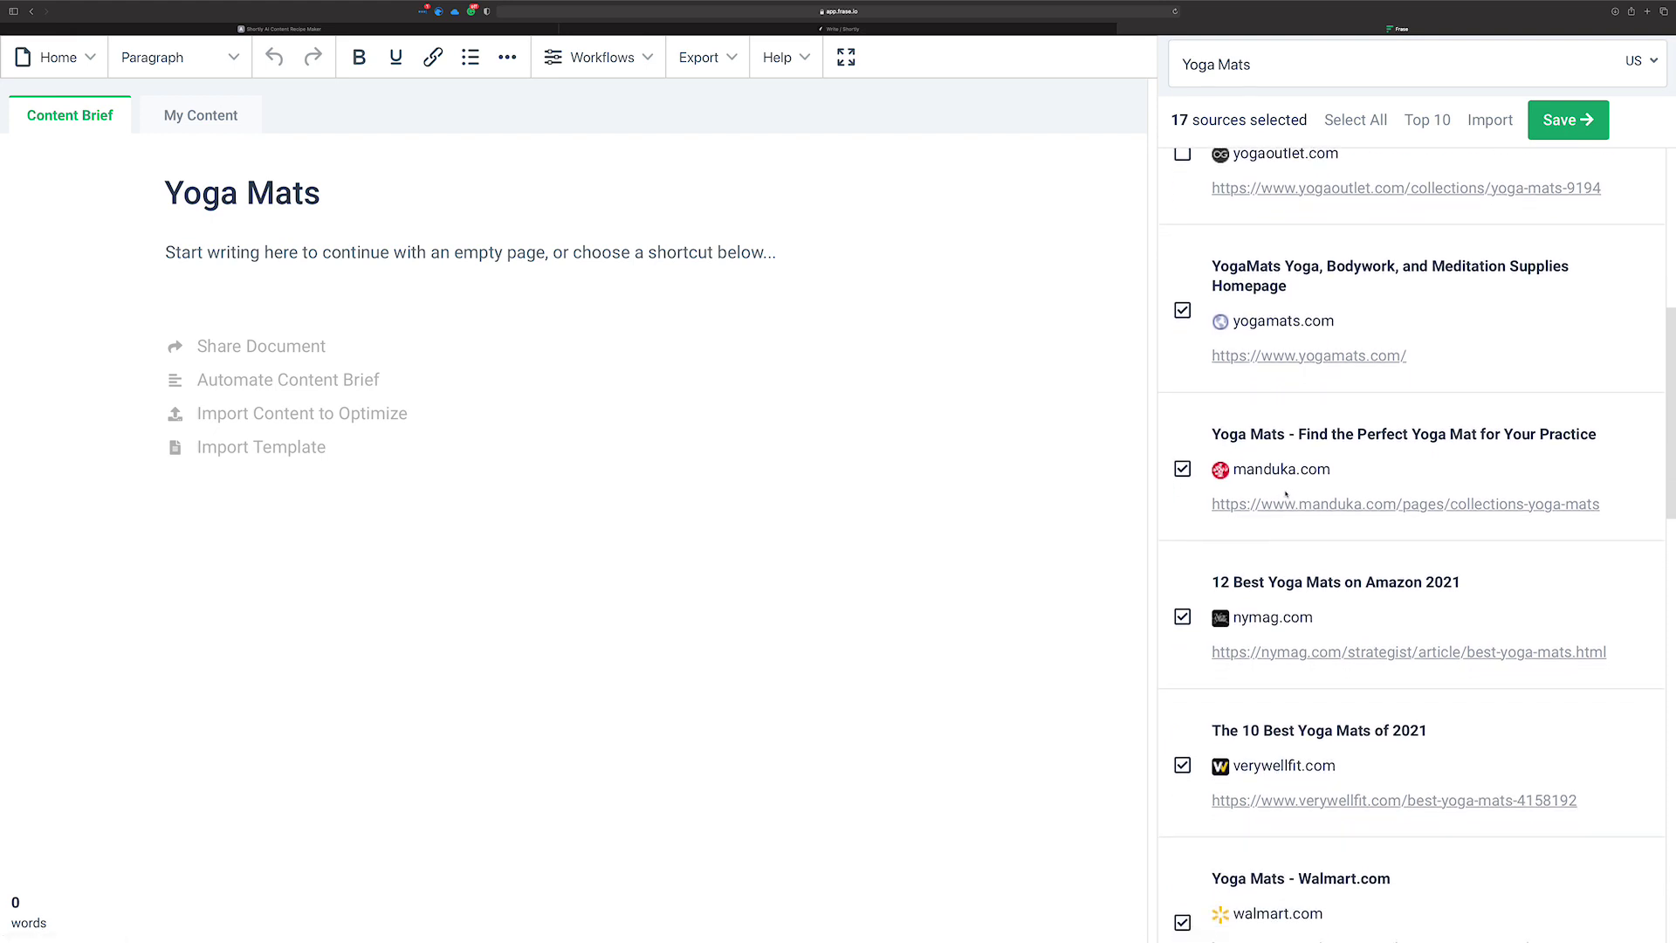
scroll(1285, 493, "down", 9)
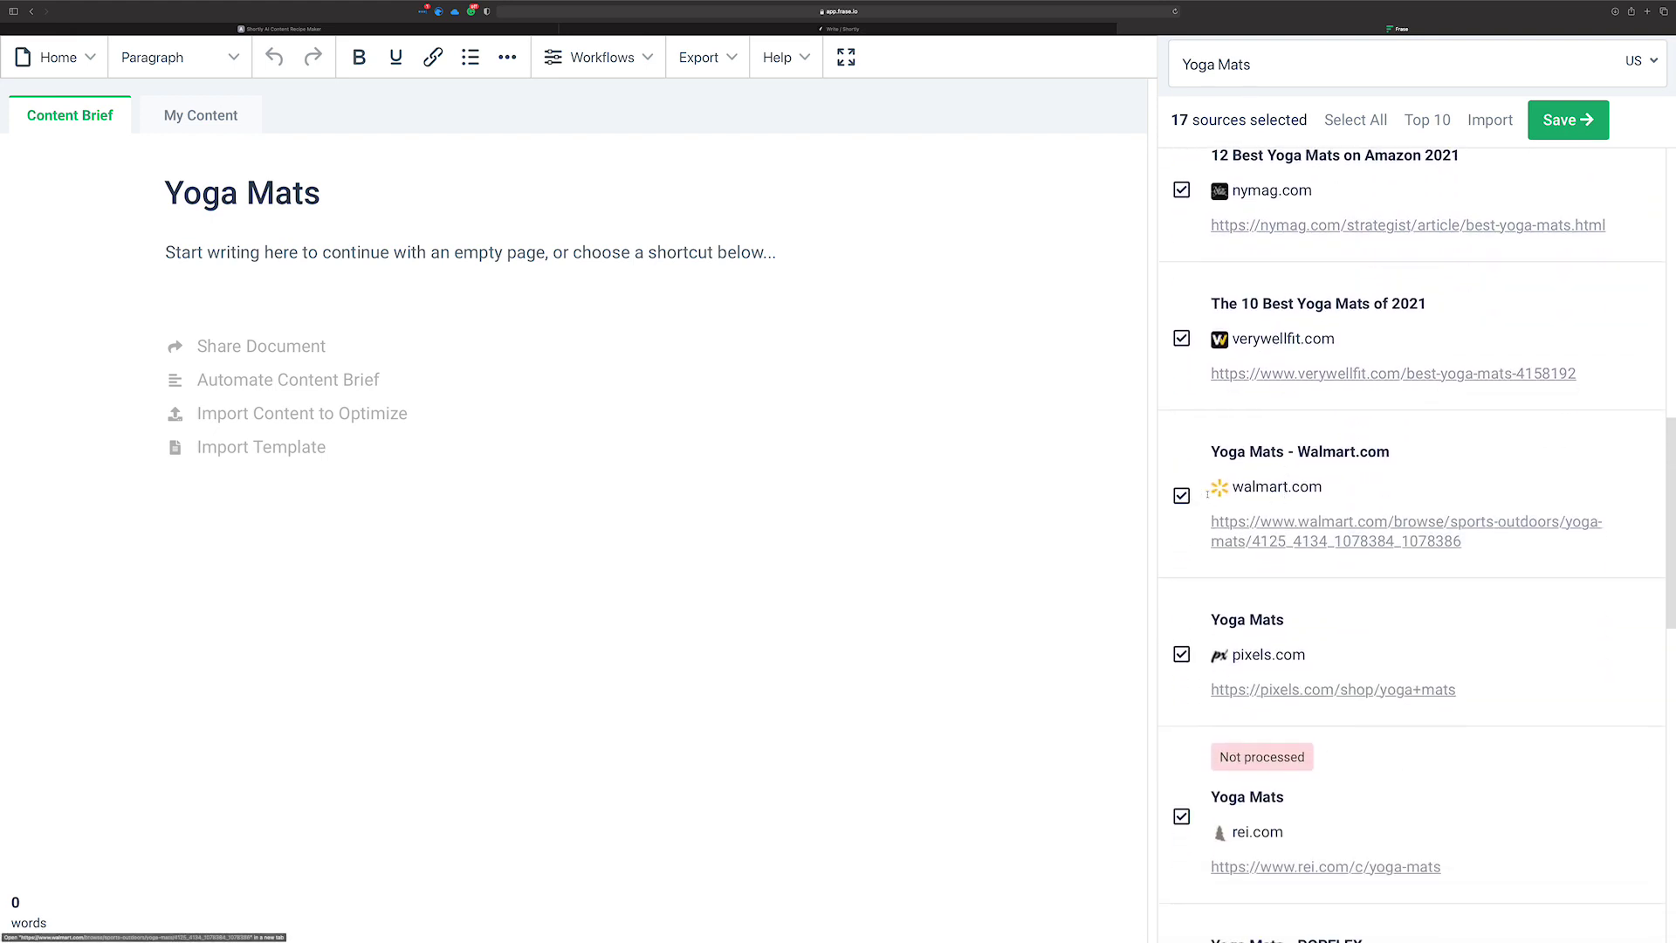
left_click(1182, 495)
Step: Also exclude the REI, Lululemon and NPR sources, then save the trimmed selection
scroll(1188, 541, "down", 5)
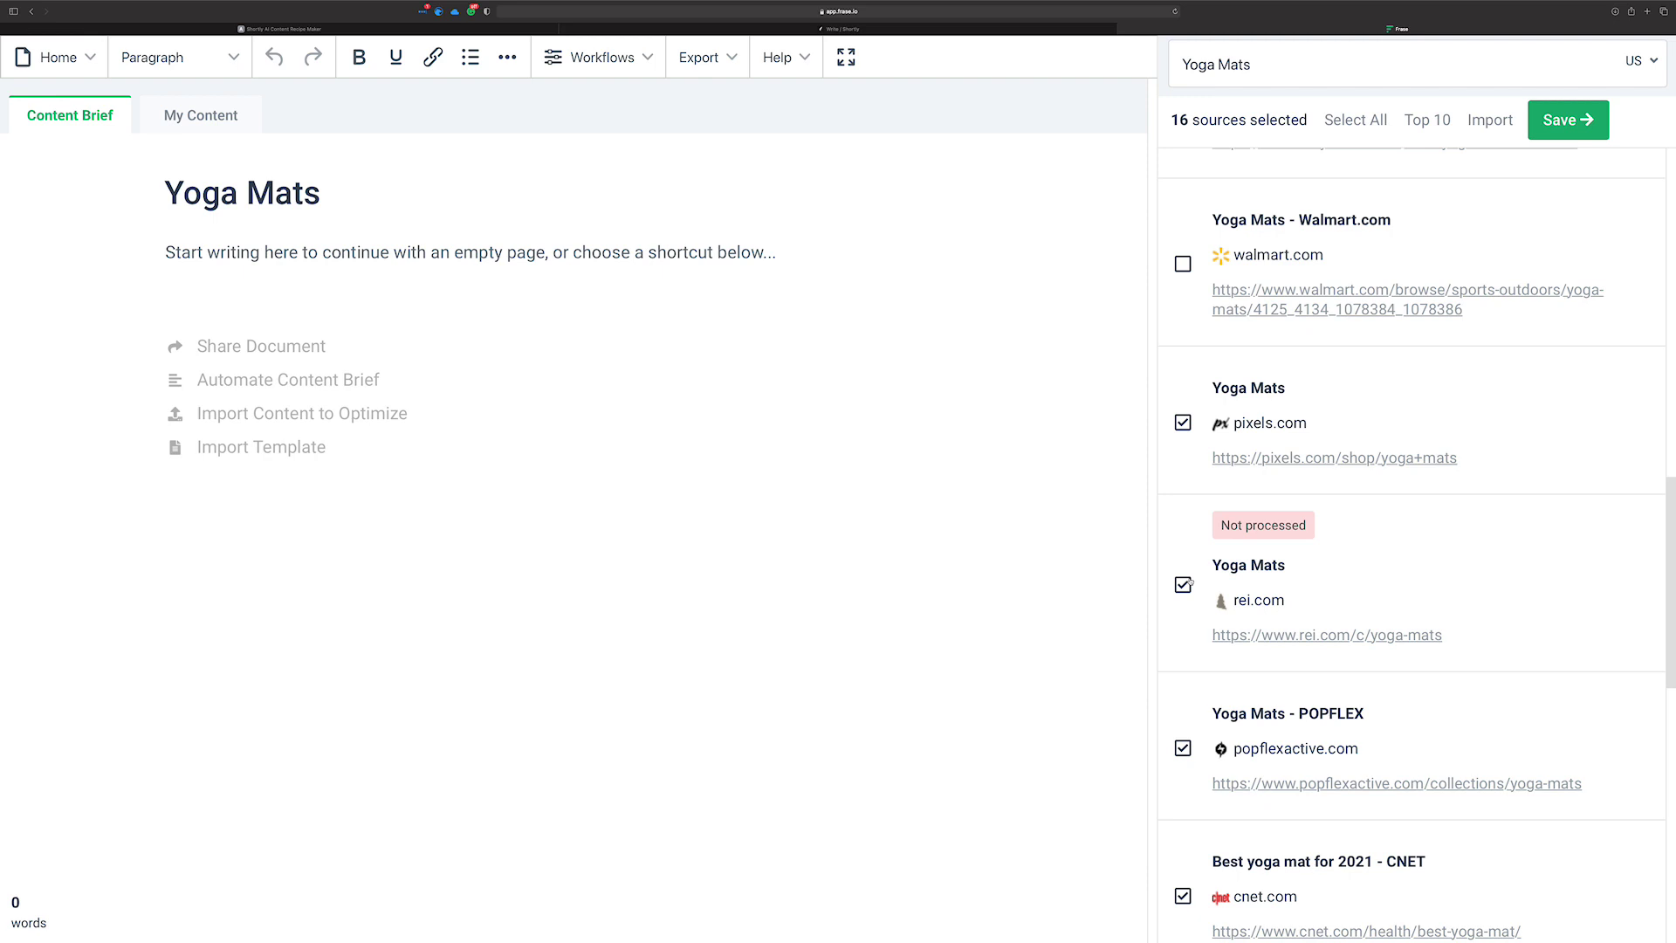
left_click(1183, 585)
scroll(1266, 603, "down", 7)
left_click(1182, 711)
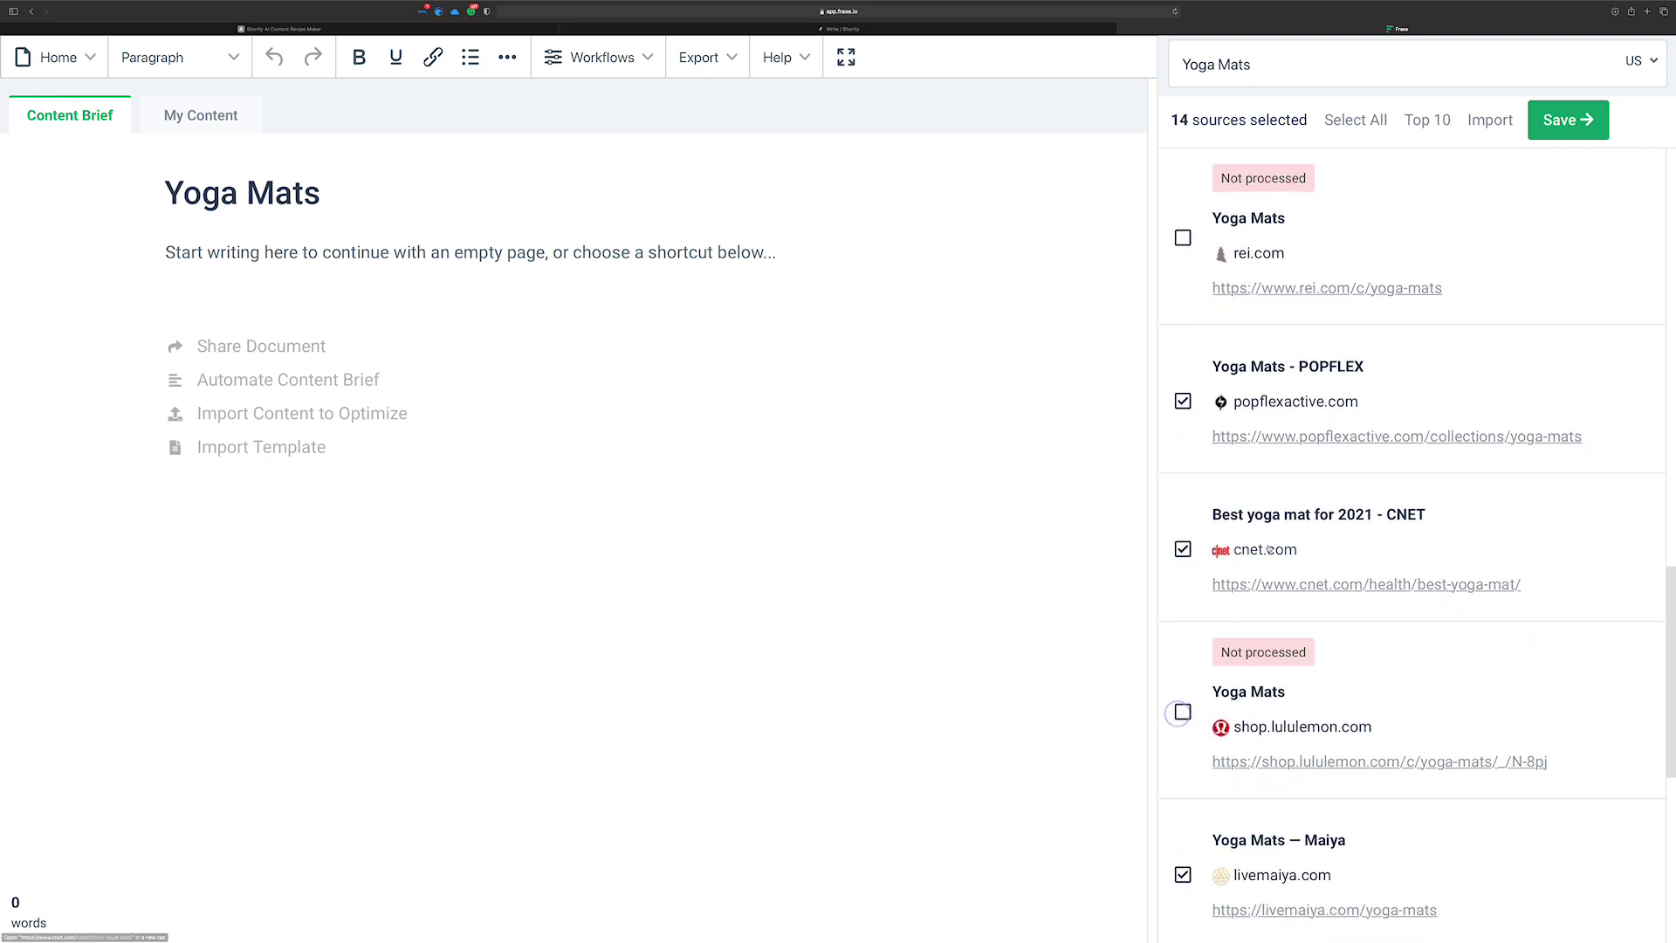
scroll(1323, 605, "down", 12)
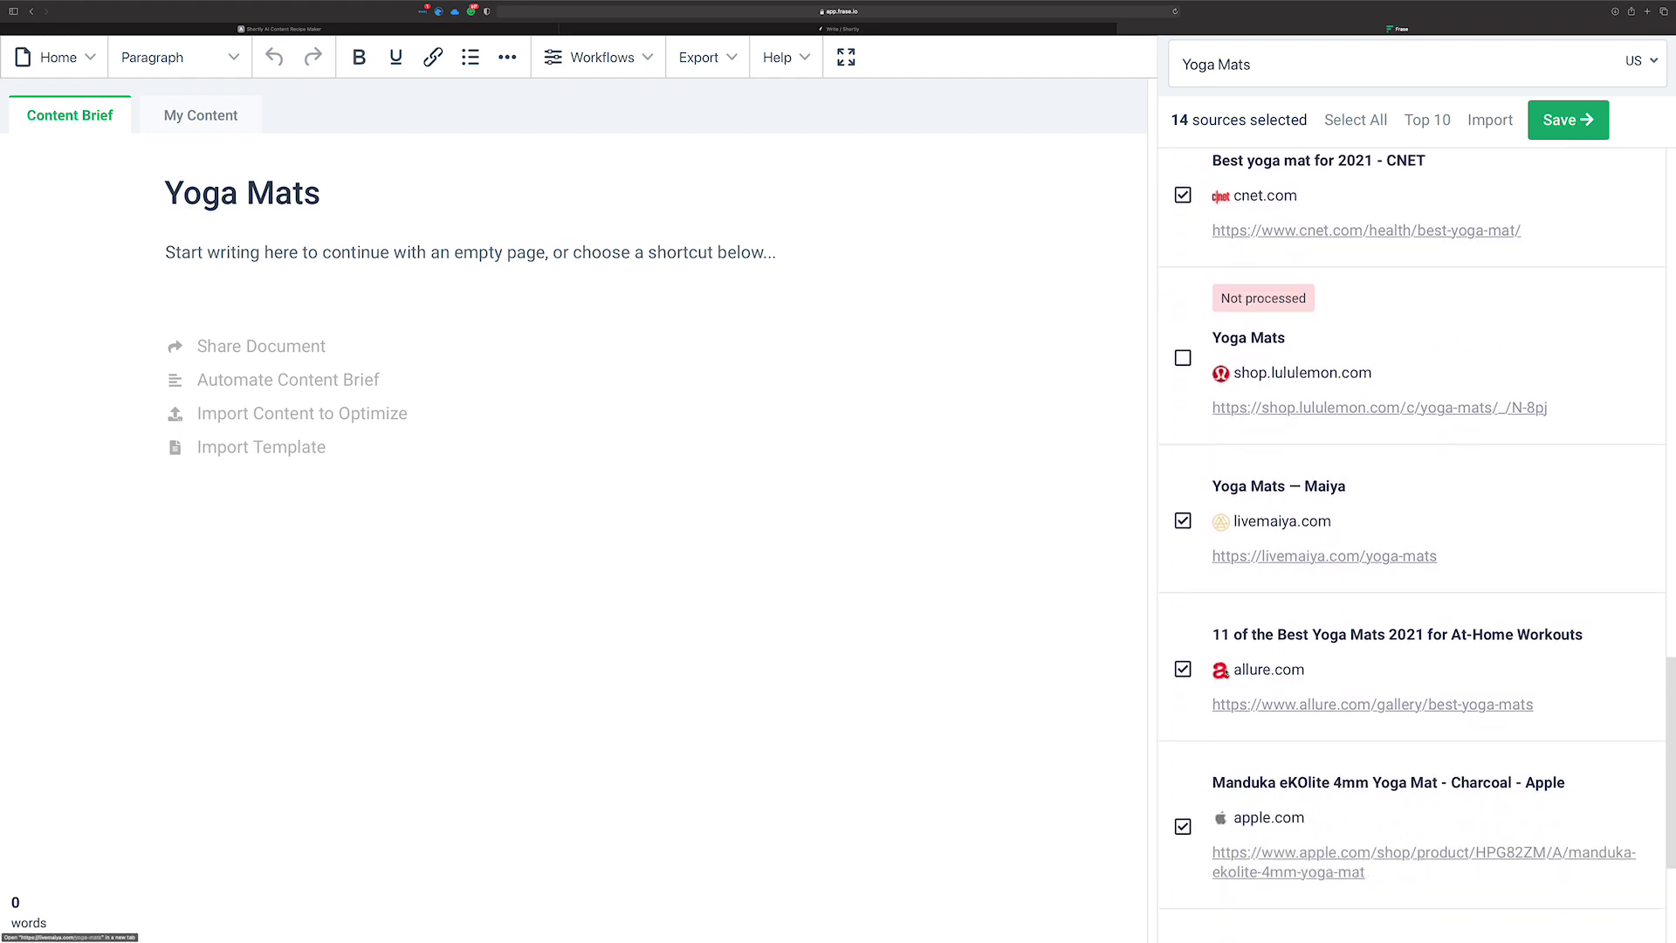
scroll(1213, 686, "down", 2)
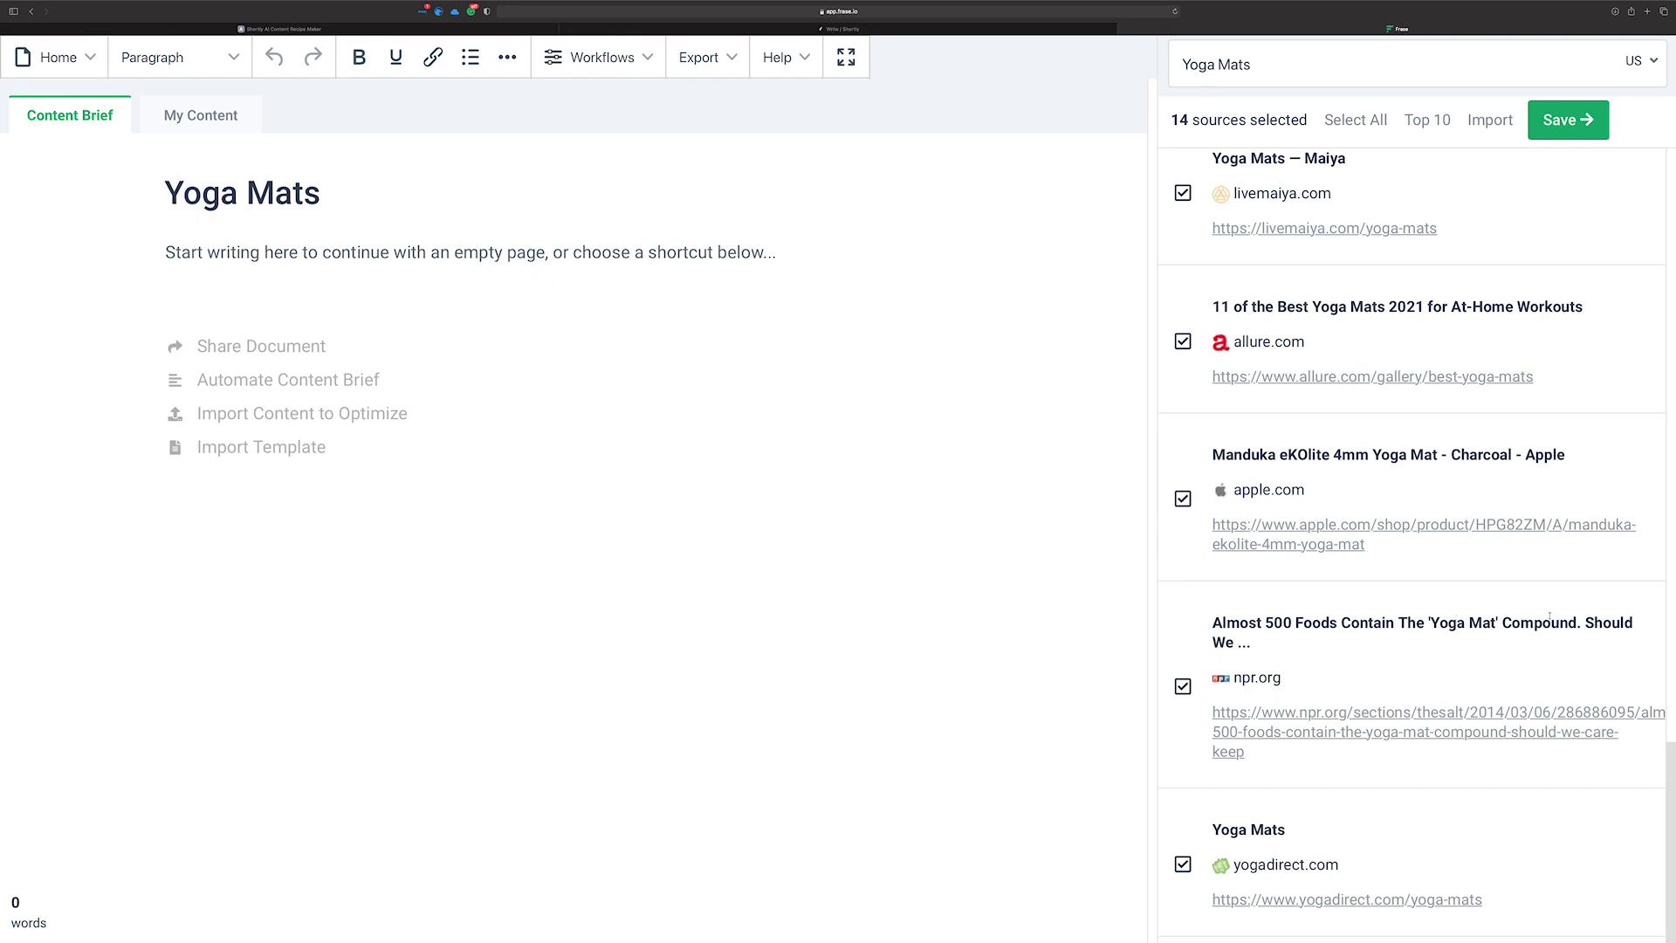
left_click(1182, 686)
scroll(1374, 396, "up", 10)
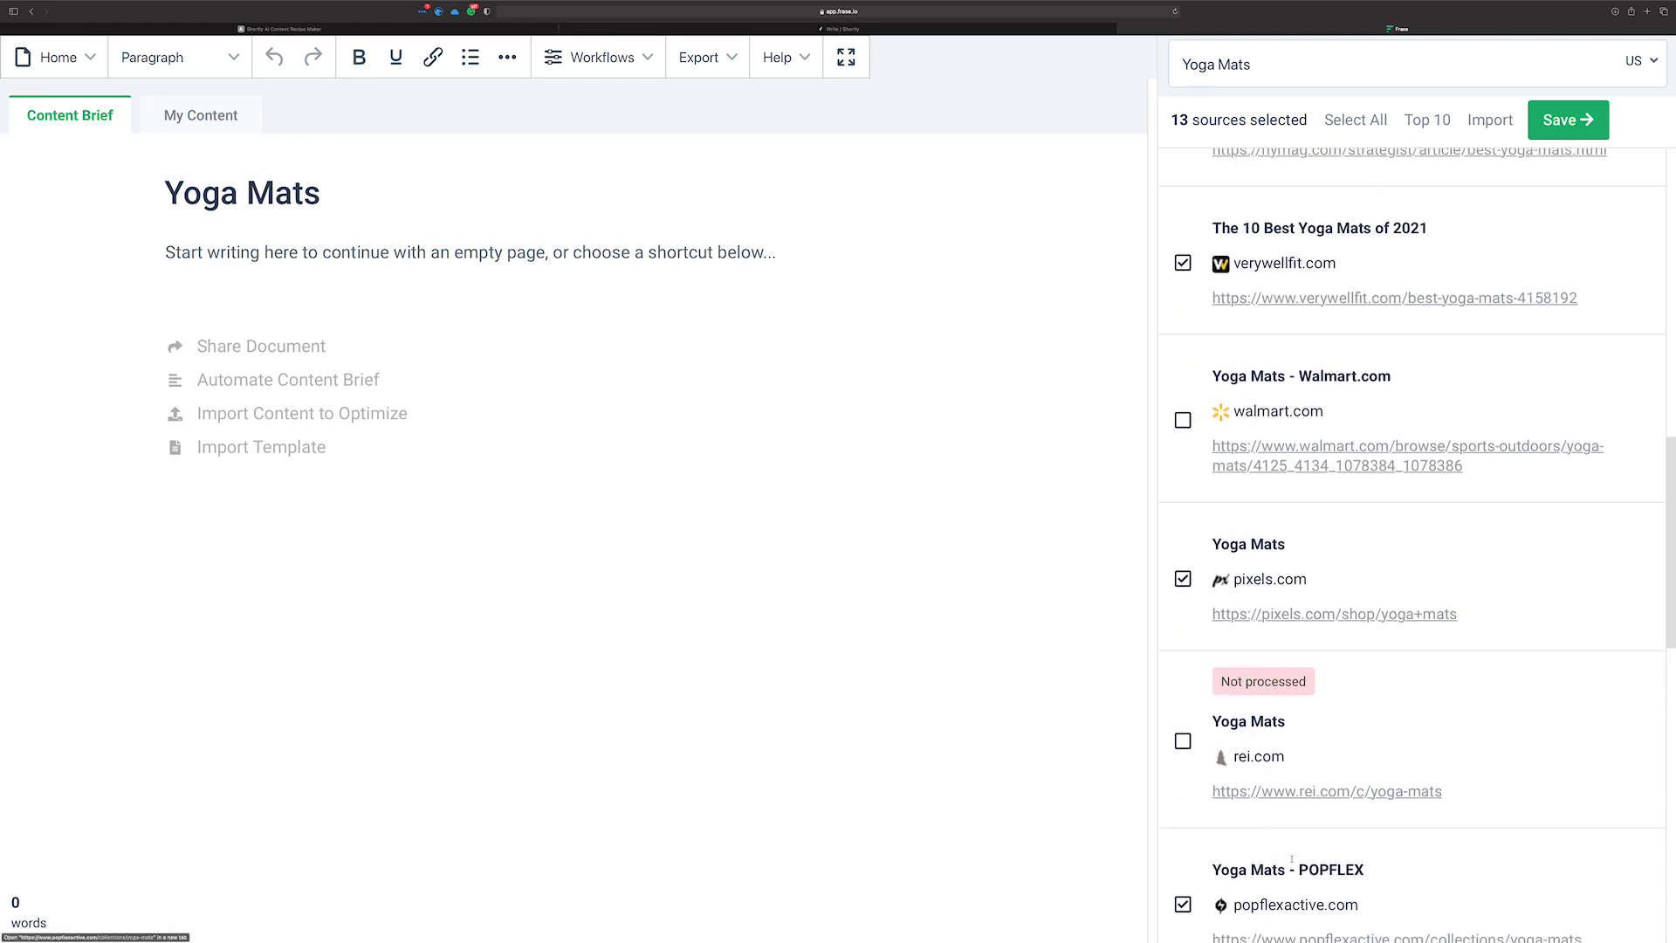
left_click(1558, 127)
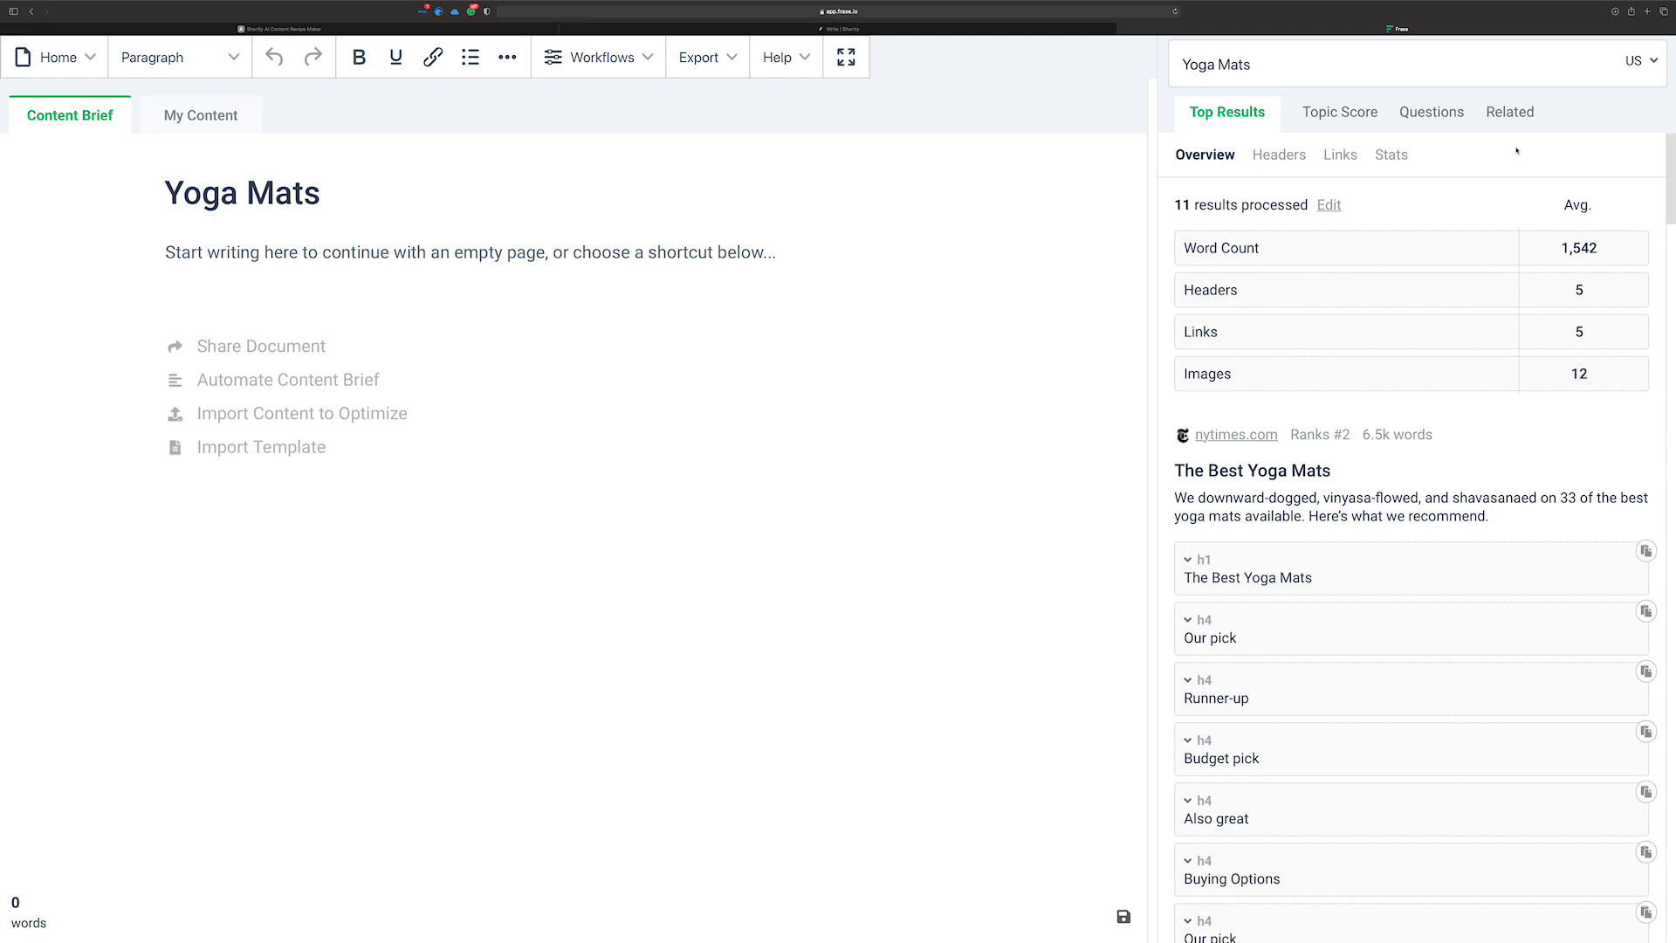
scroll(1366, 207, "down", 1)
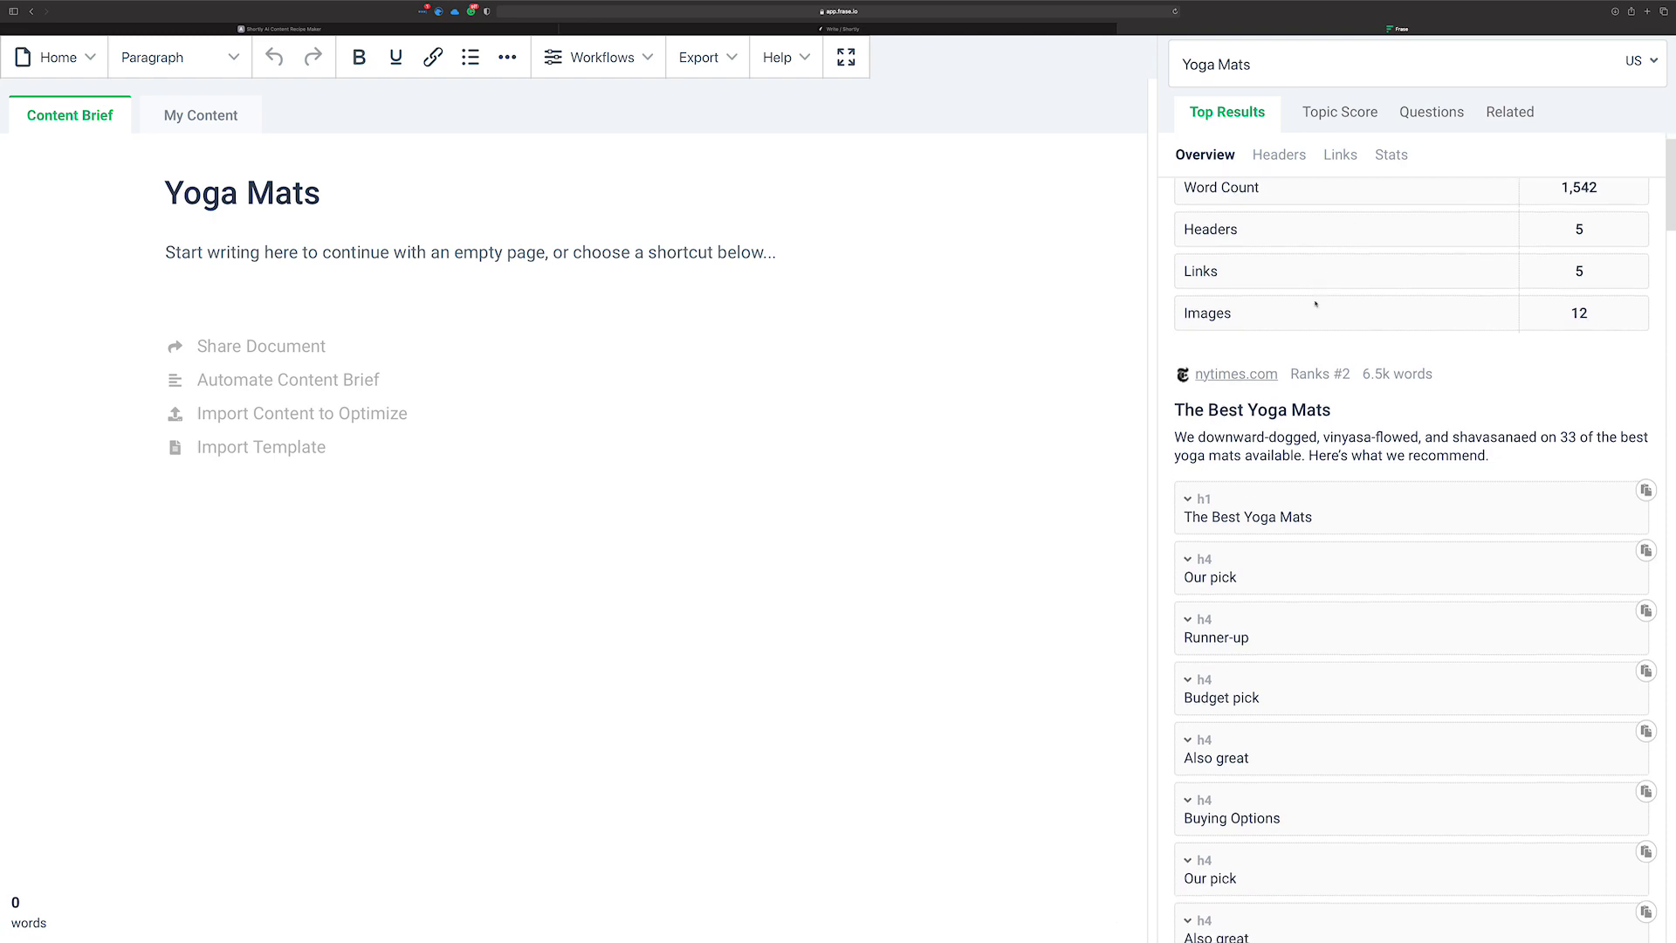
scroll(1300, 407, "down", 3)
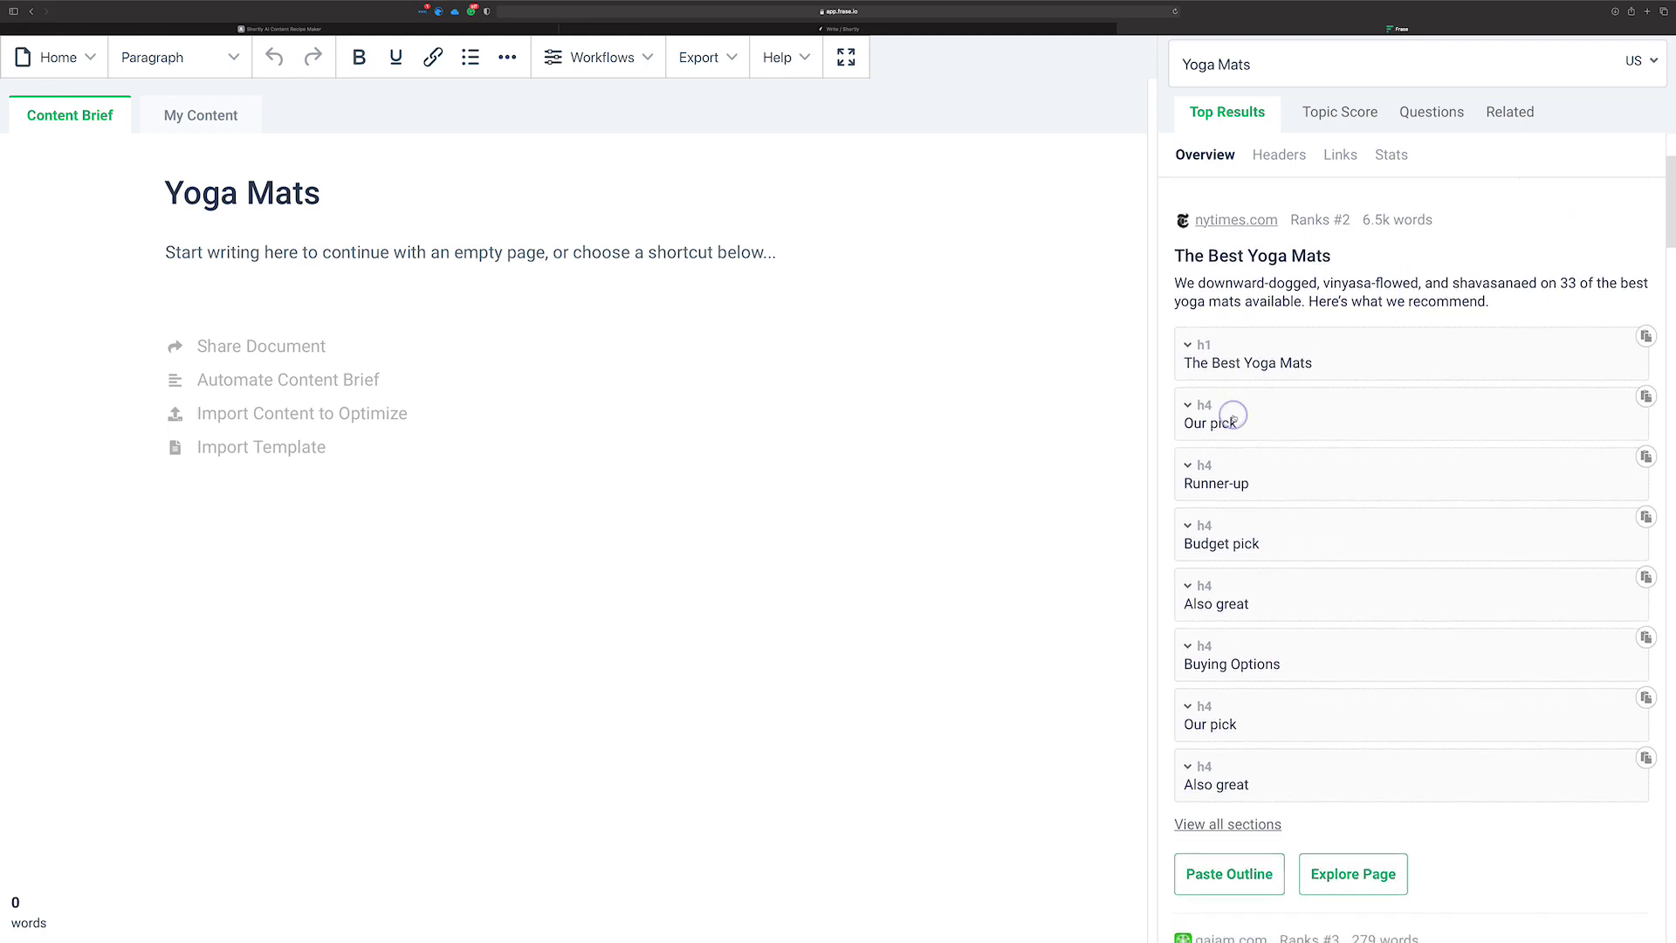
left_click(1231, 417)
scroll(1266, 458, "down", 1)
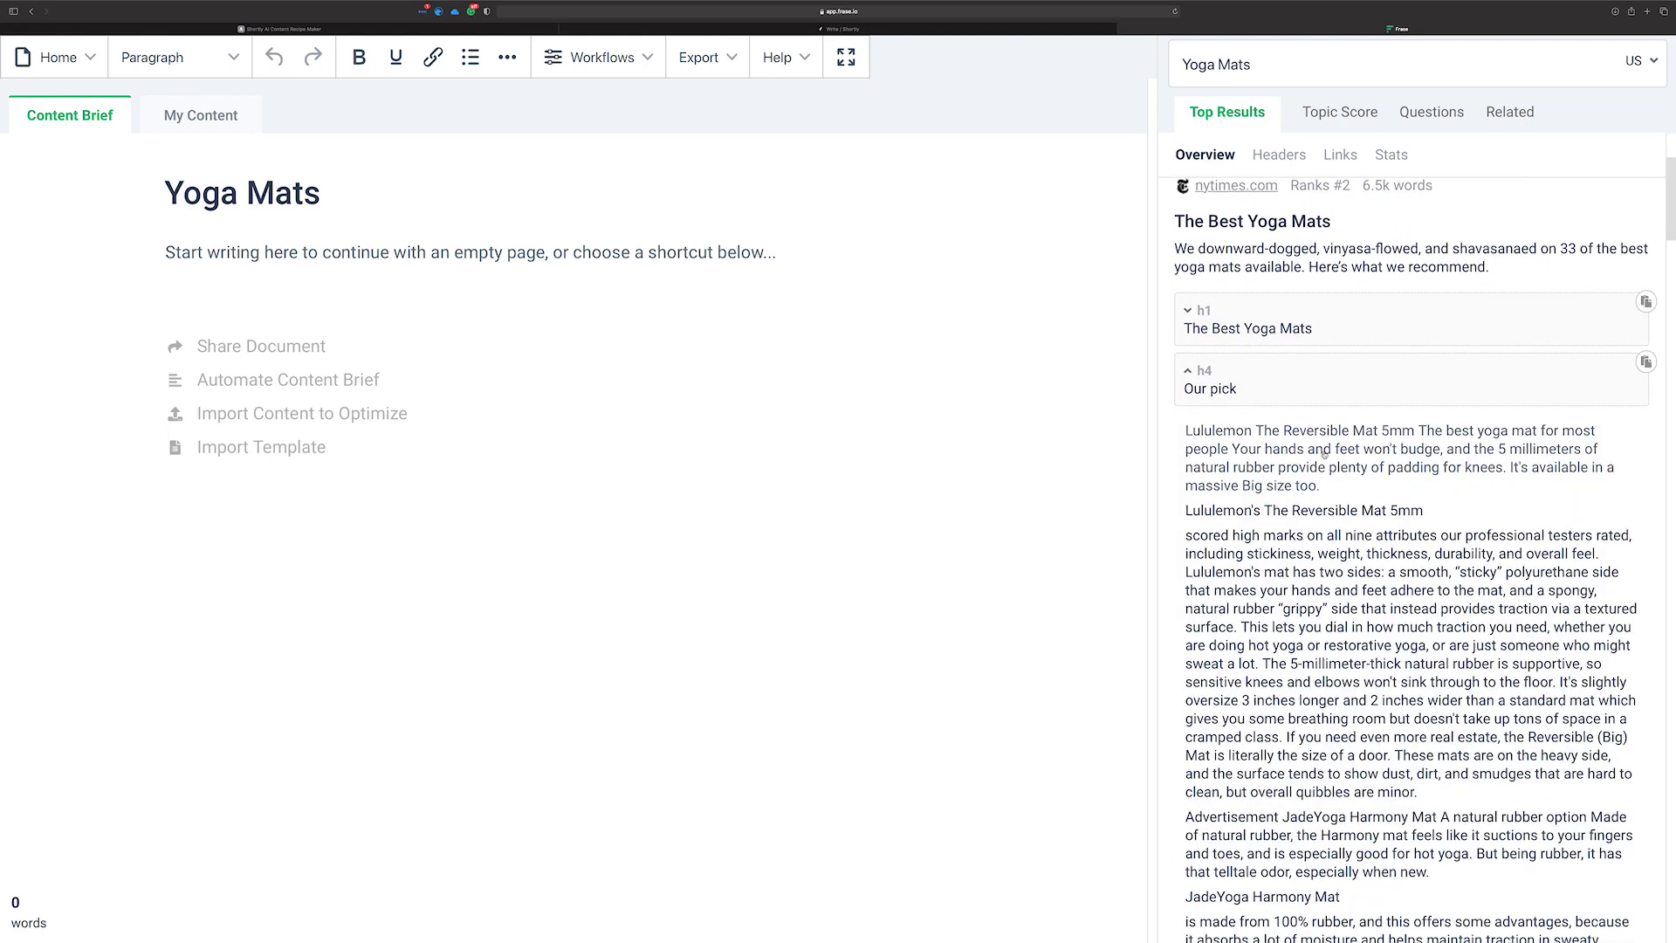
scroll(1366, 449, "down", 5)
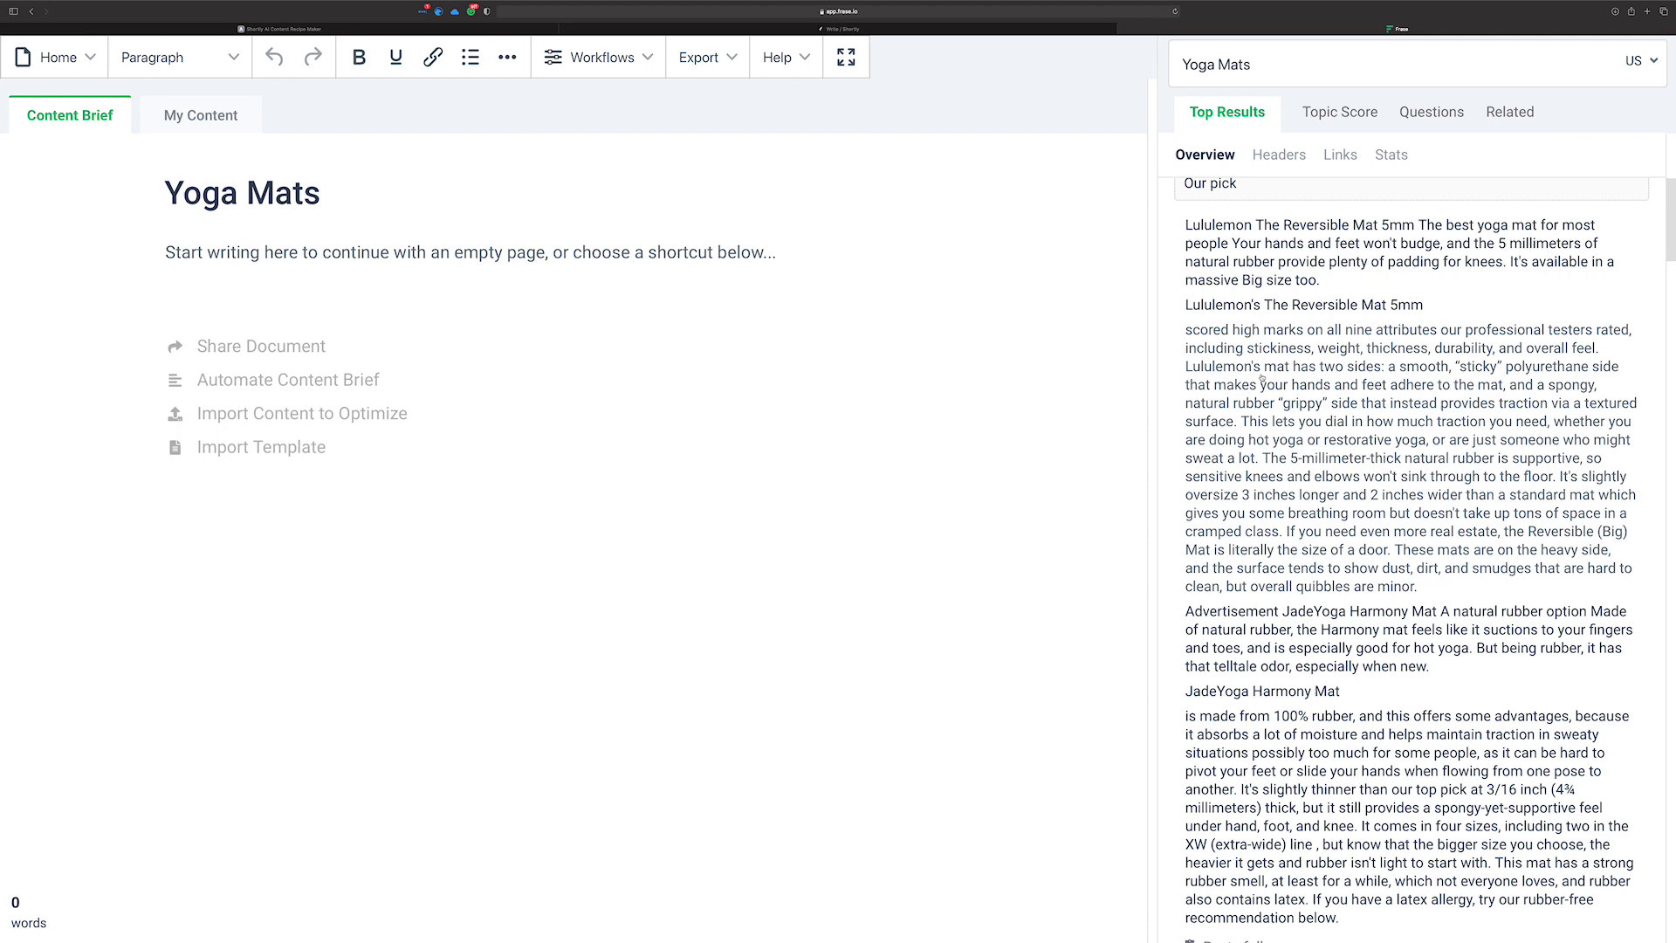
scroll(1265, 489, "up", 10)
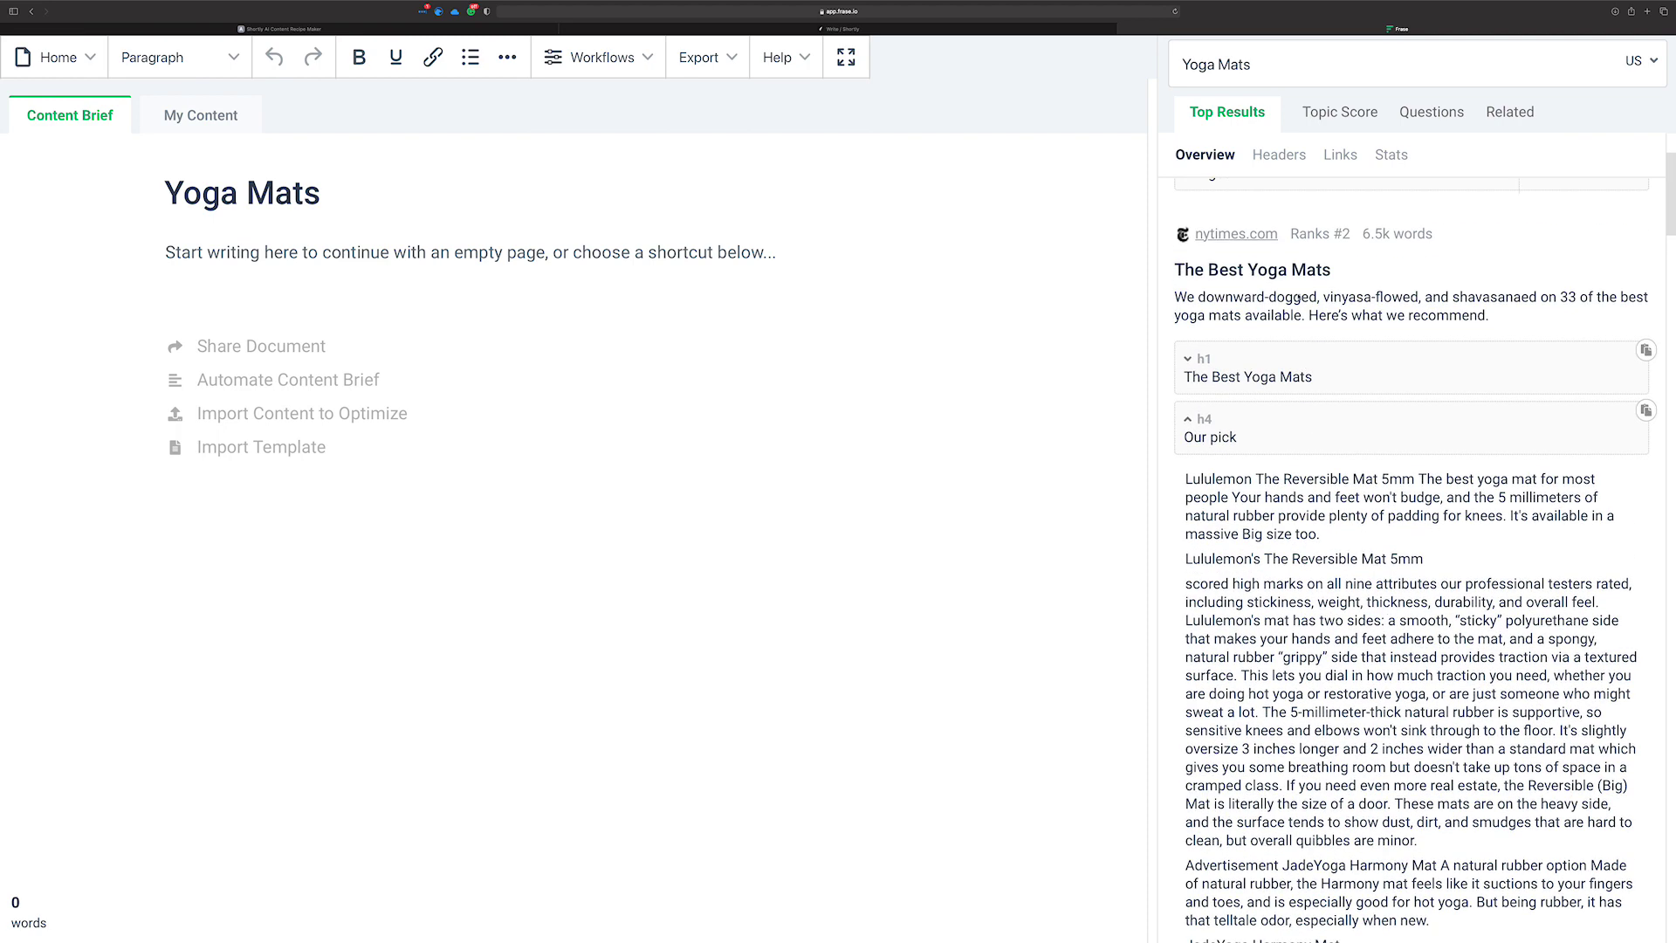
left_click(1232, 613)
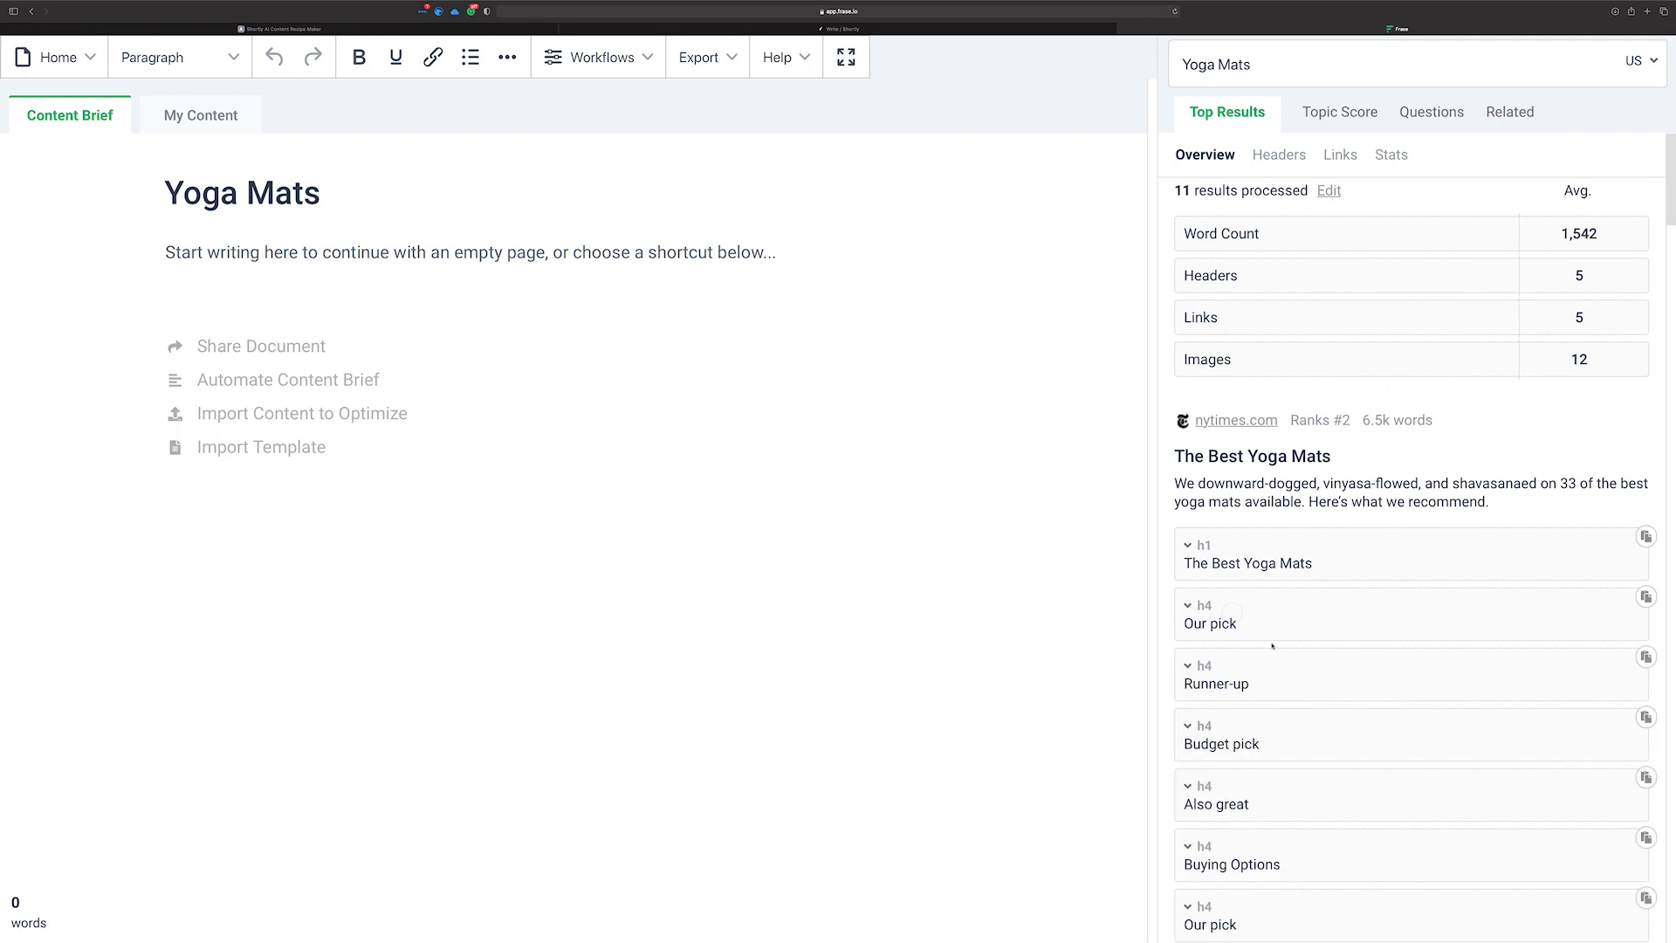
scroll(1266, 644, "down", 5)
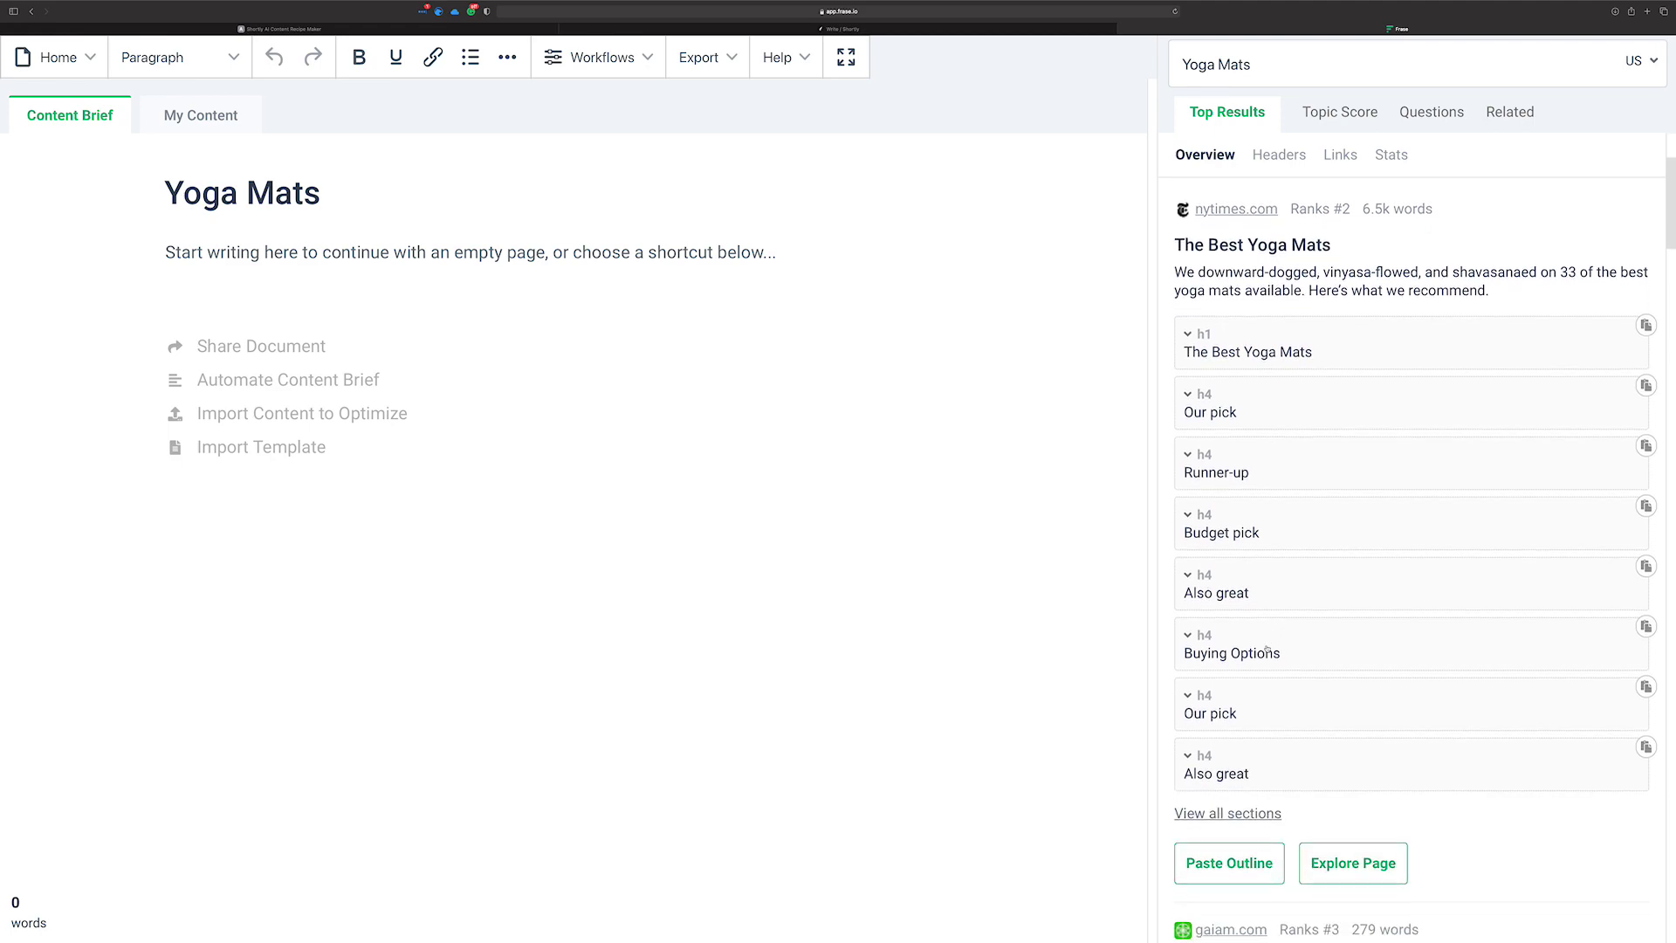
left_click(1244, 509)
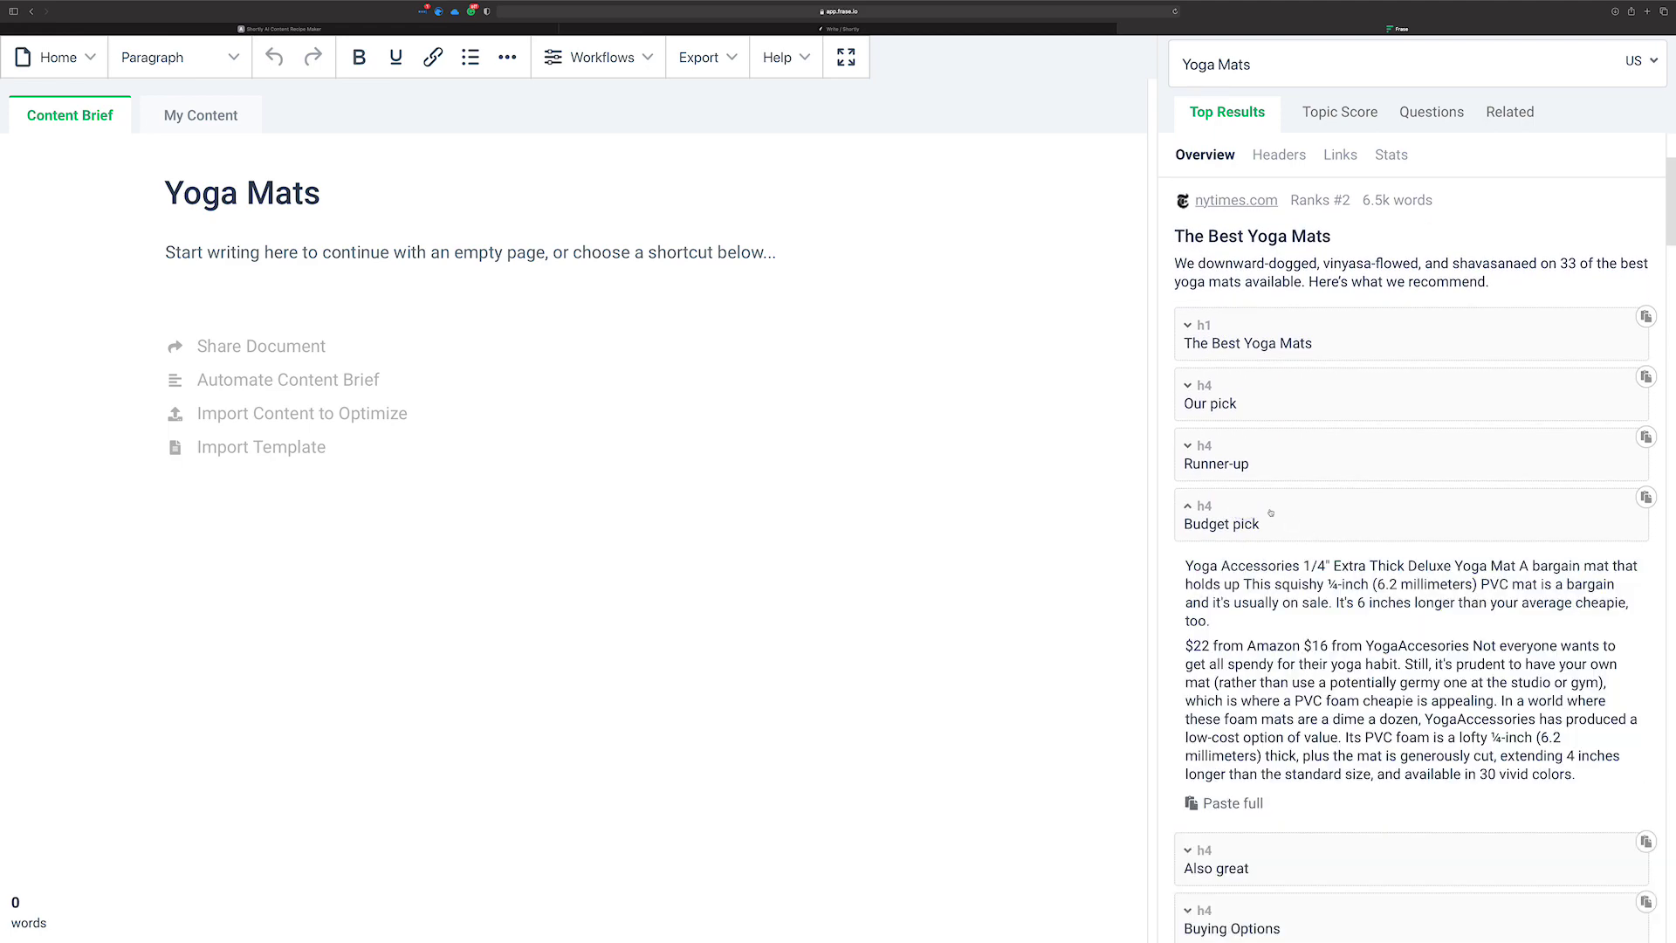
left_click(1270, 509)
scroll(1290, 644, "down", 4)
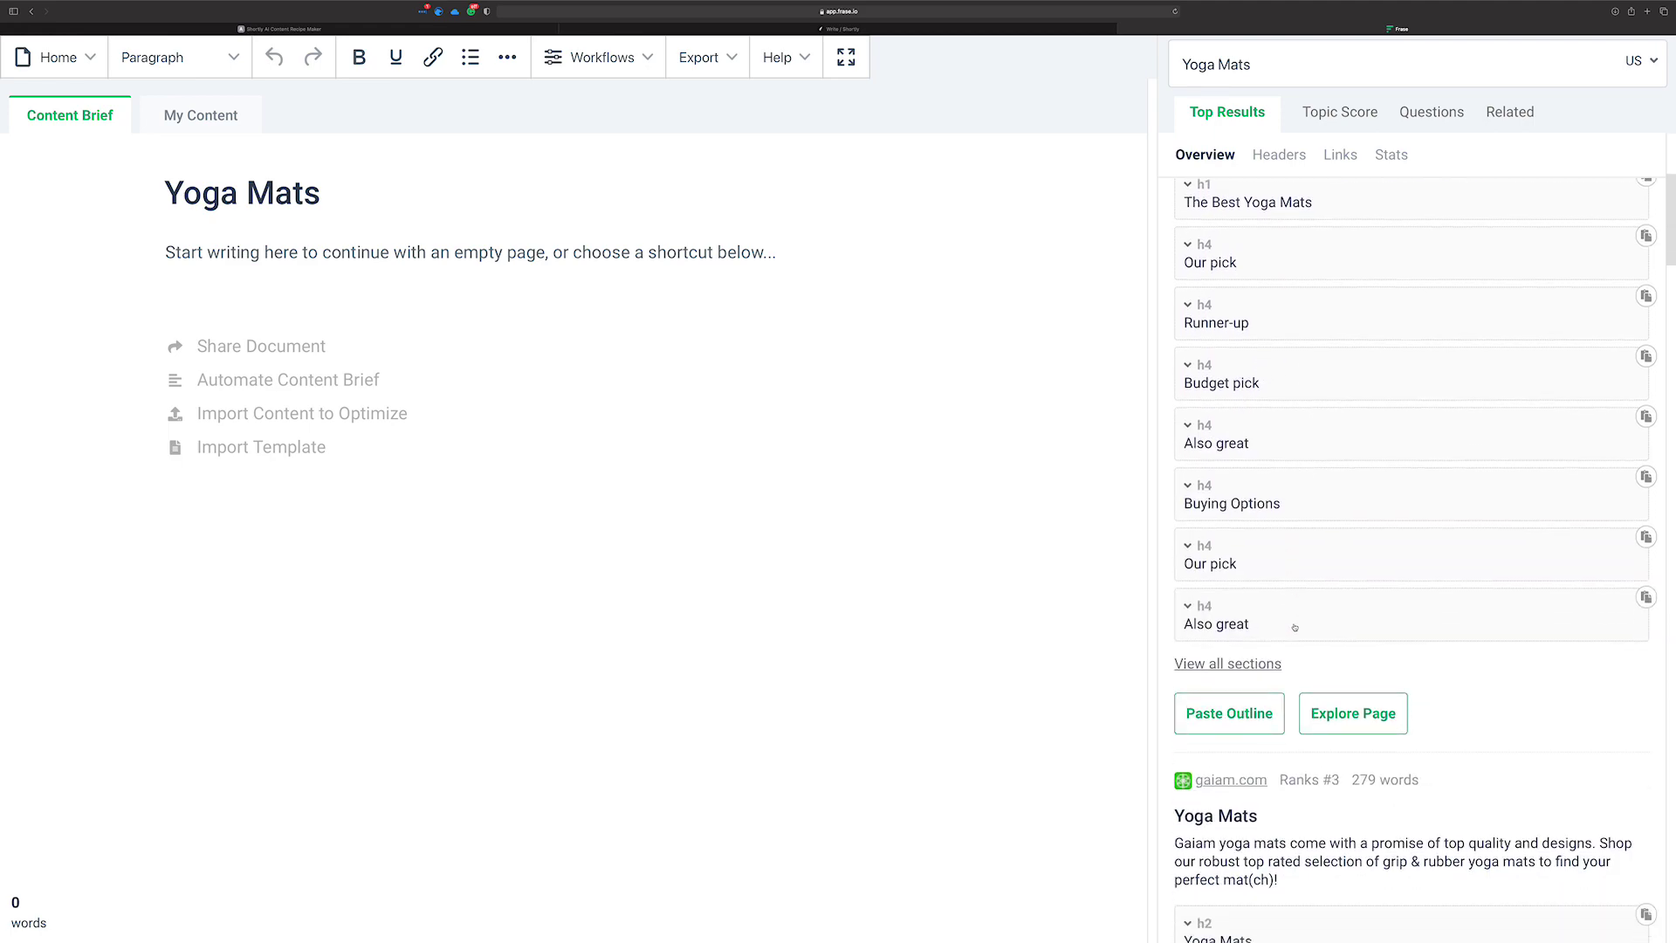
scroll(1308, 625, "up", 10)
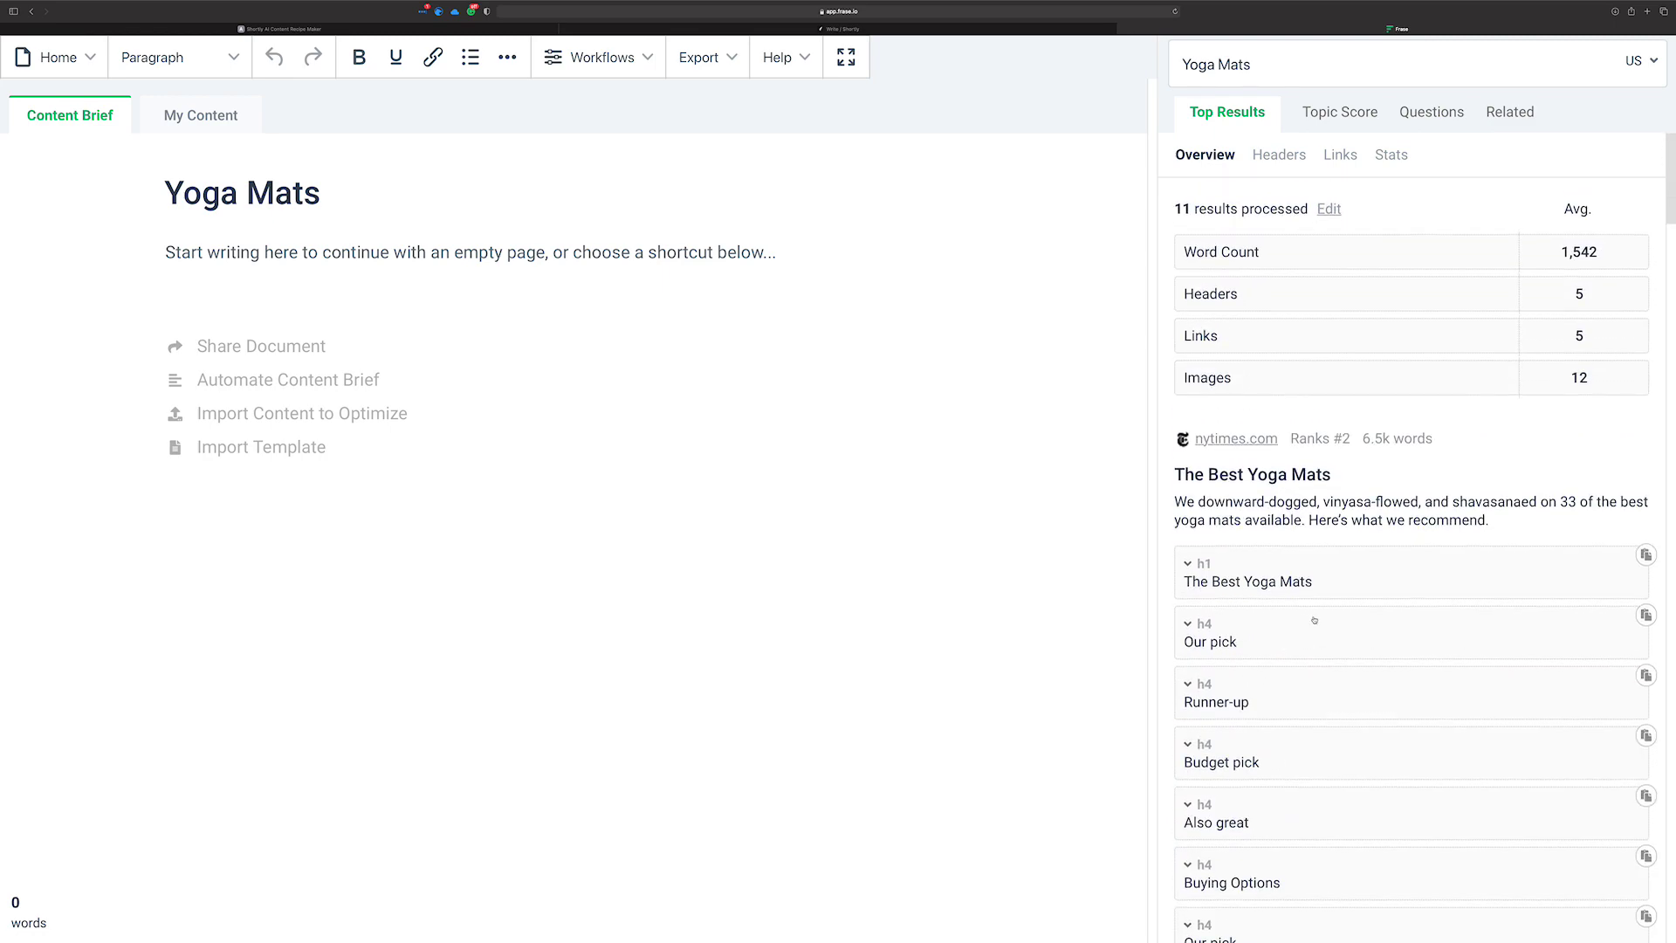
left_click(1328, 113)
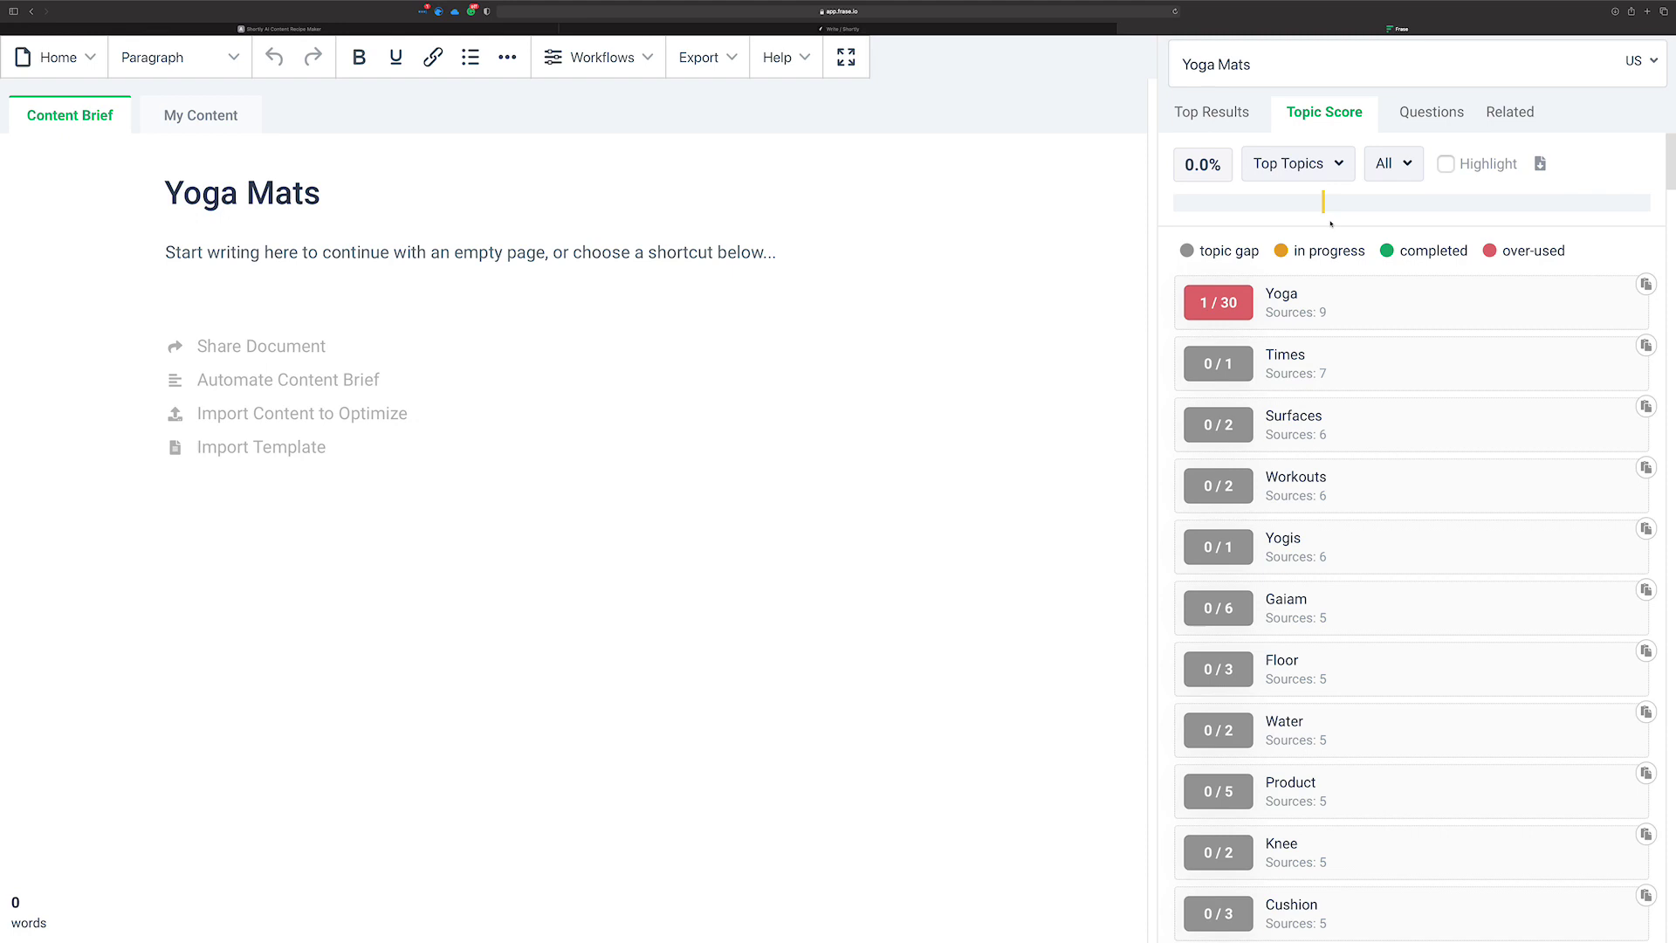
scroll(1321, 261, "down", 2)
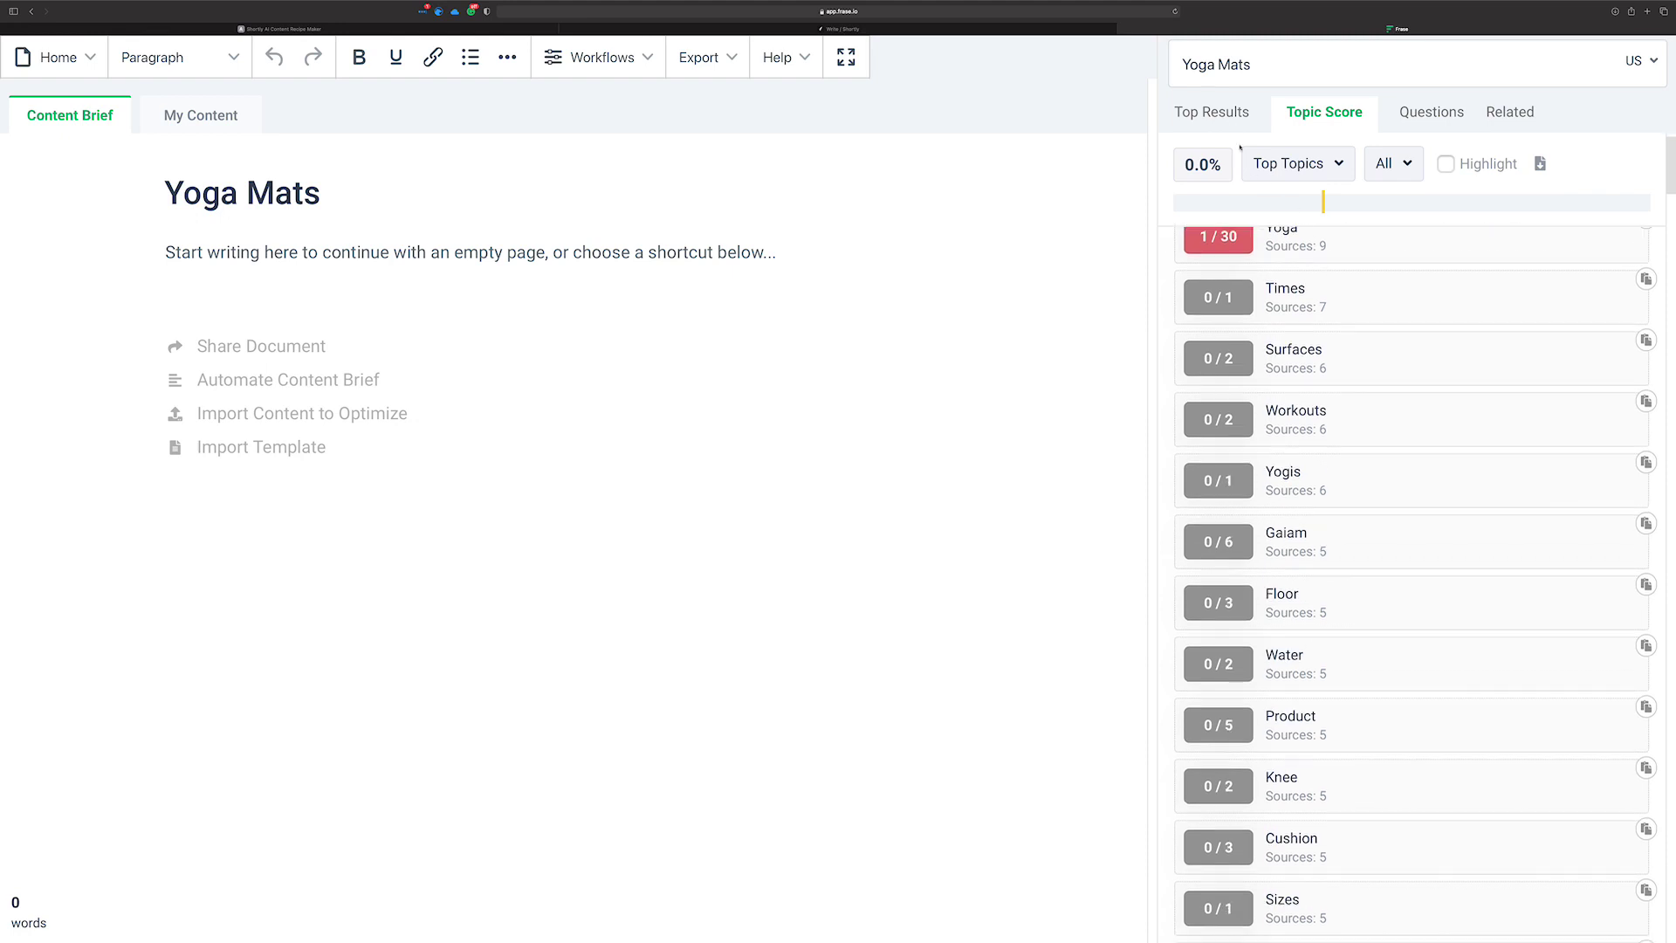
left_click(1228, 119)
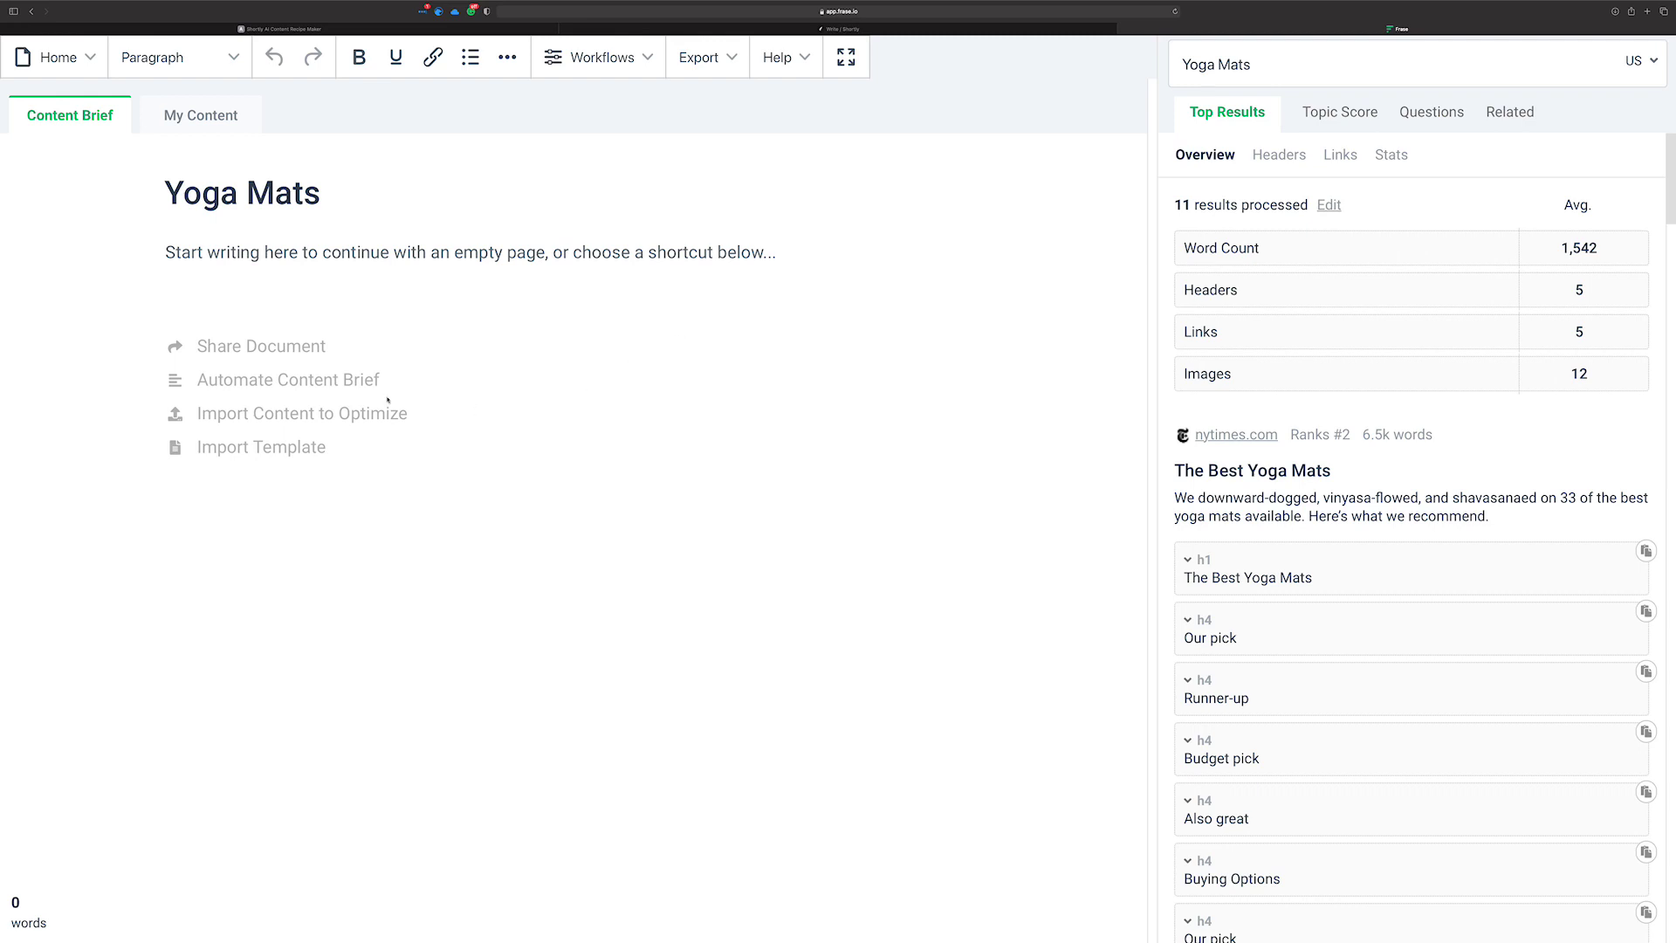
Step: Customize the automated brief to include Questions and Statistics, leave Topics off, and insert it
left_click(289, 382)
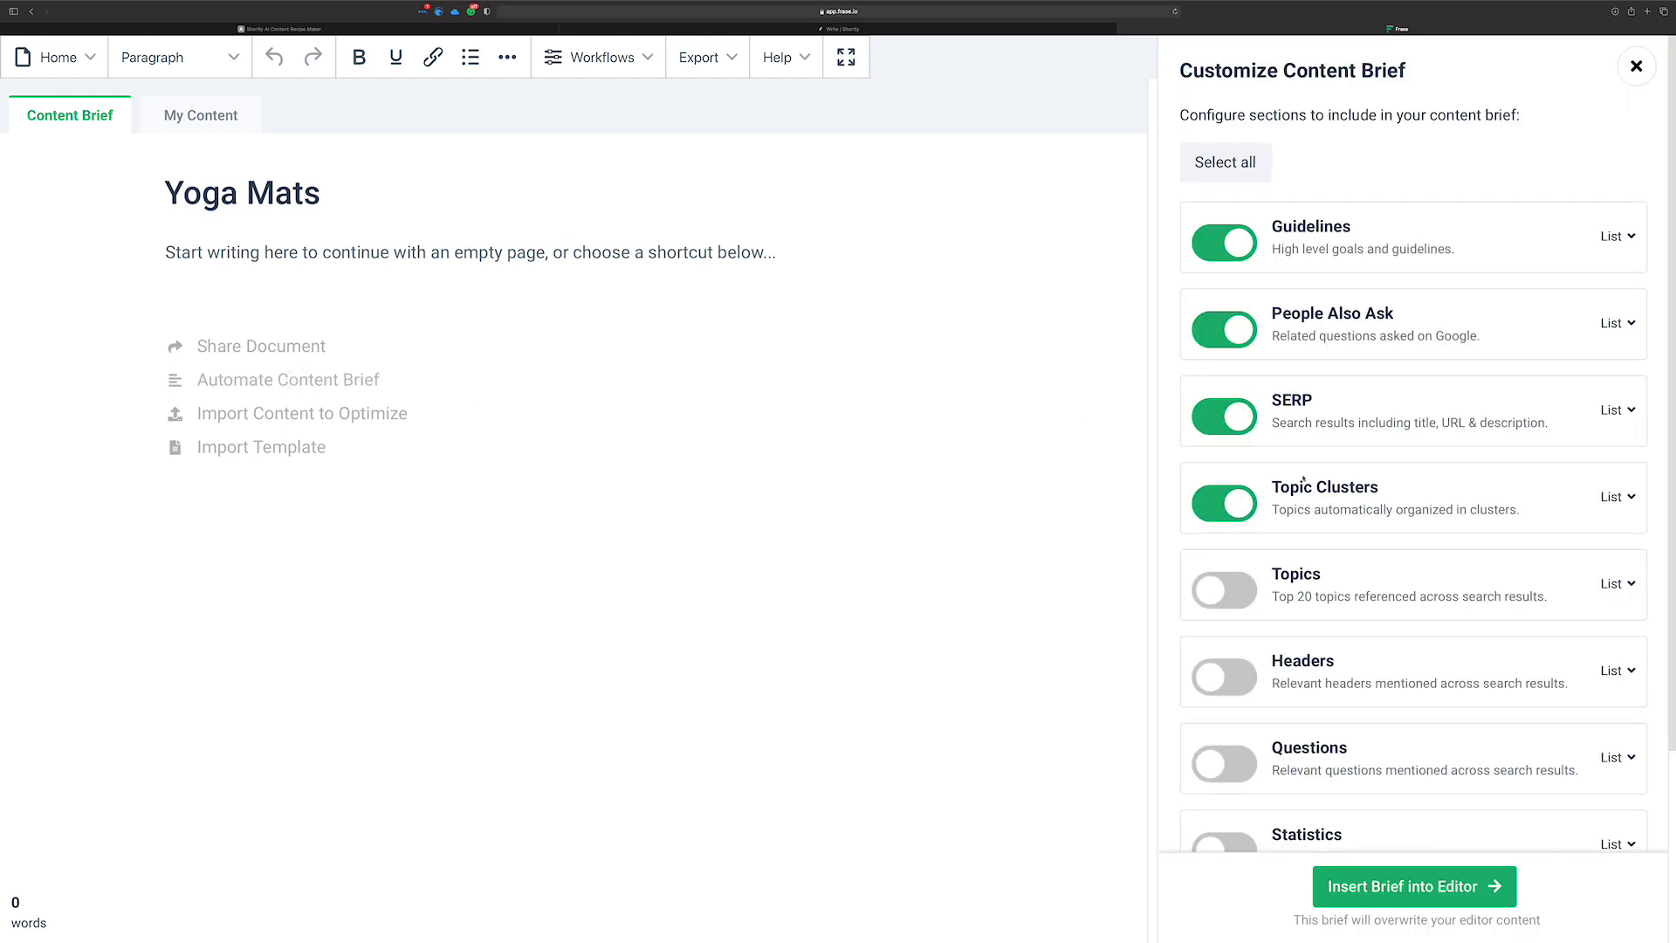
left_click(1224, 589)
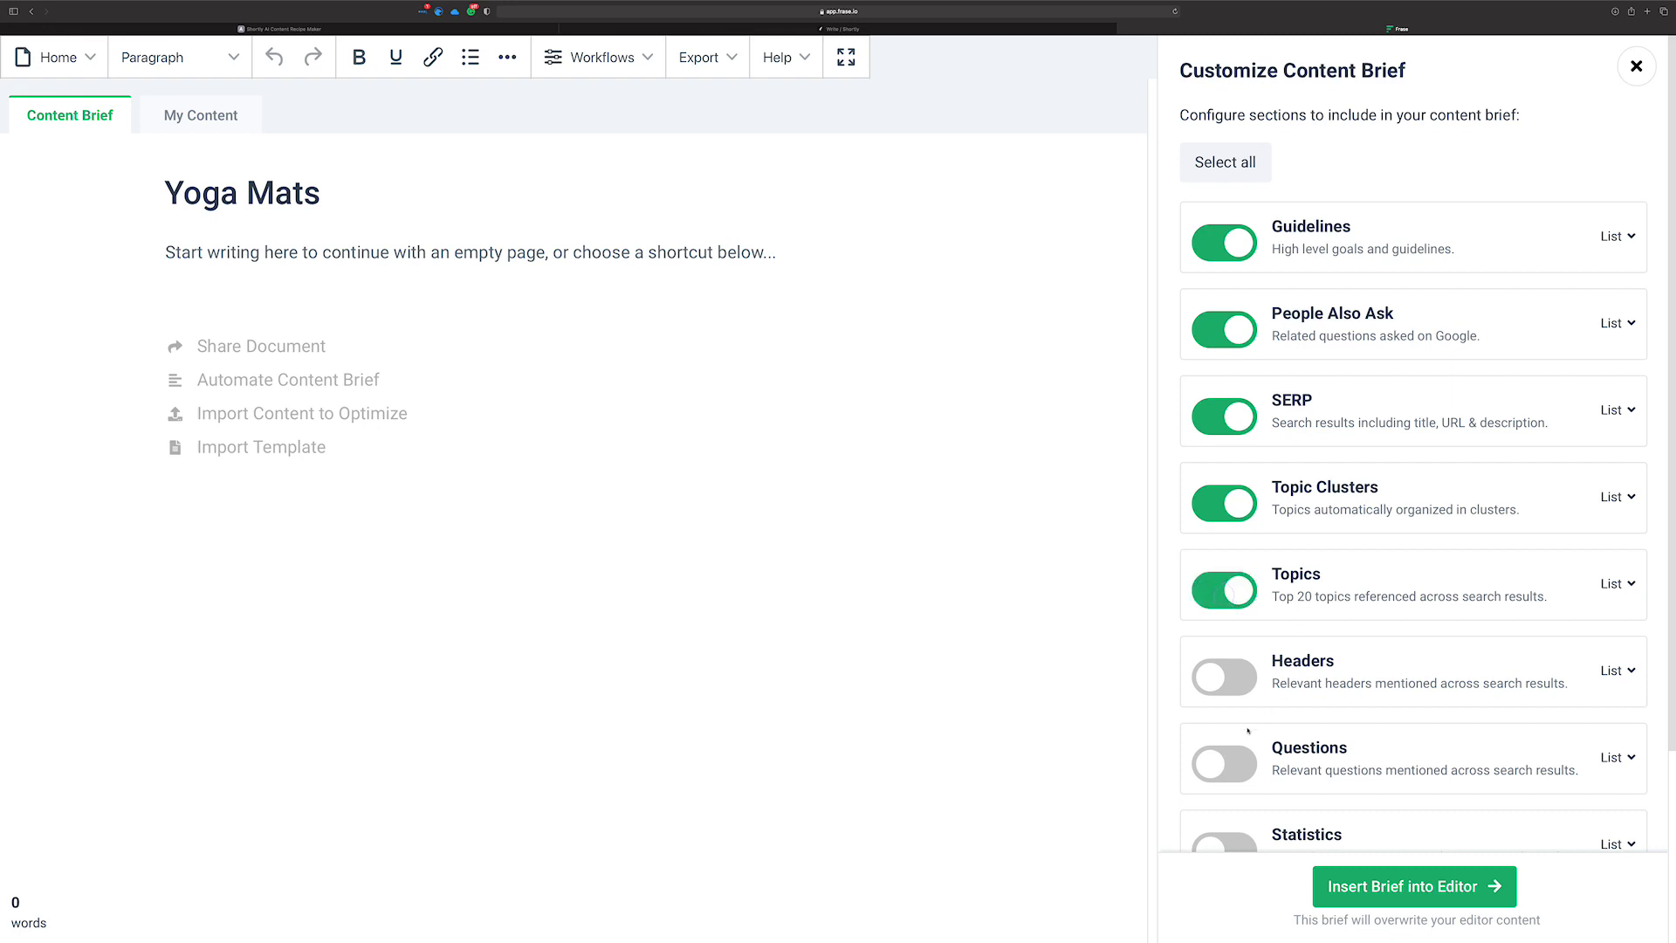
left_click(1222, 759)
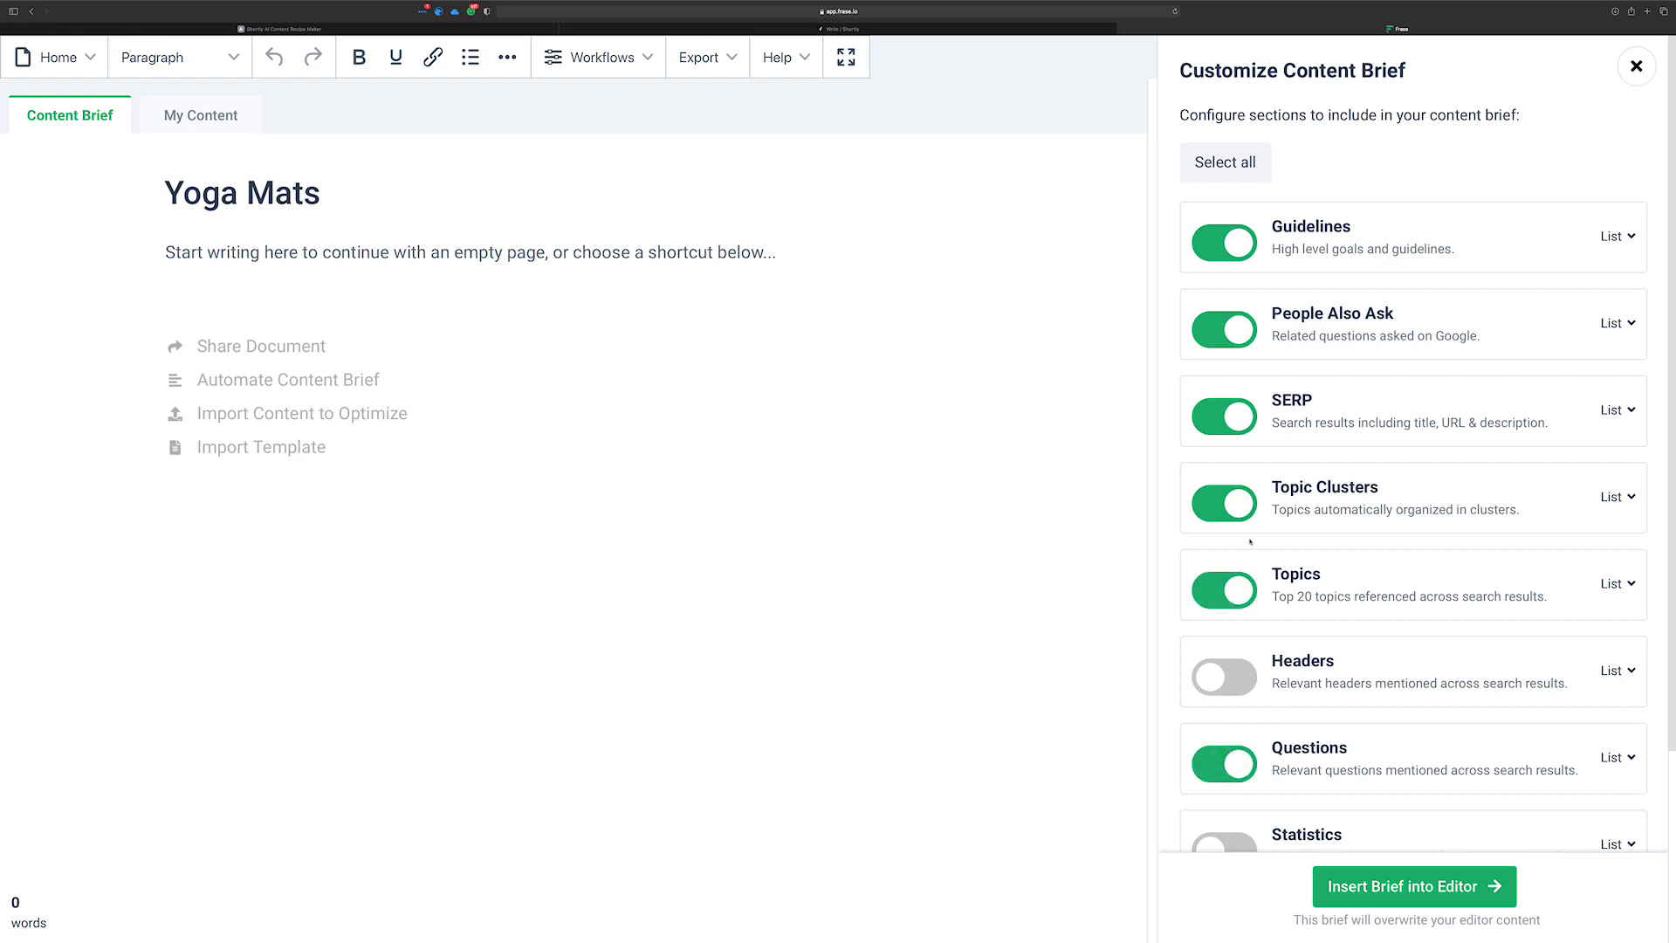
left_click(1240, 594)
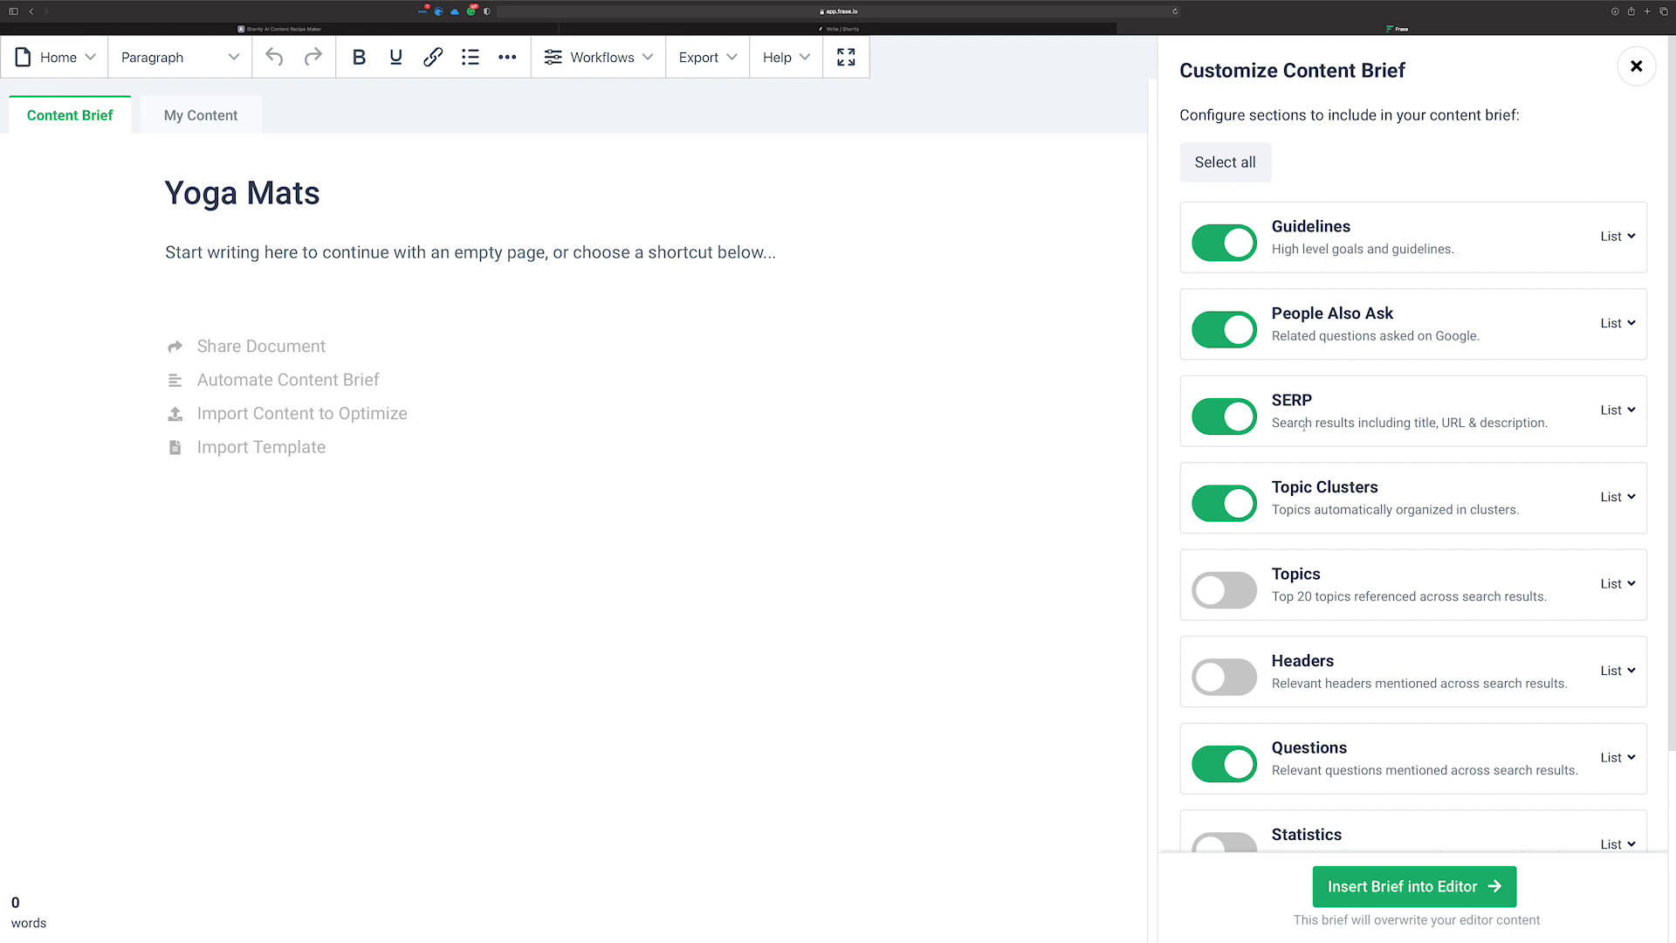
scroll(1397, 479, "down", 3)
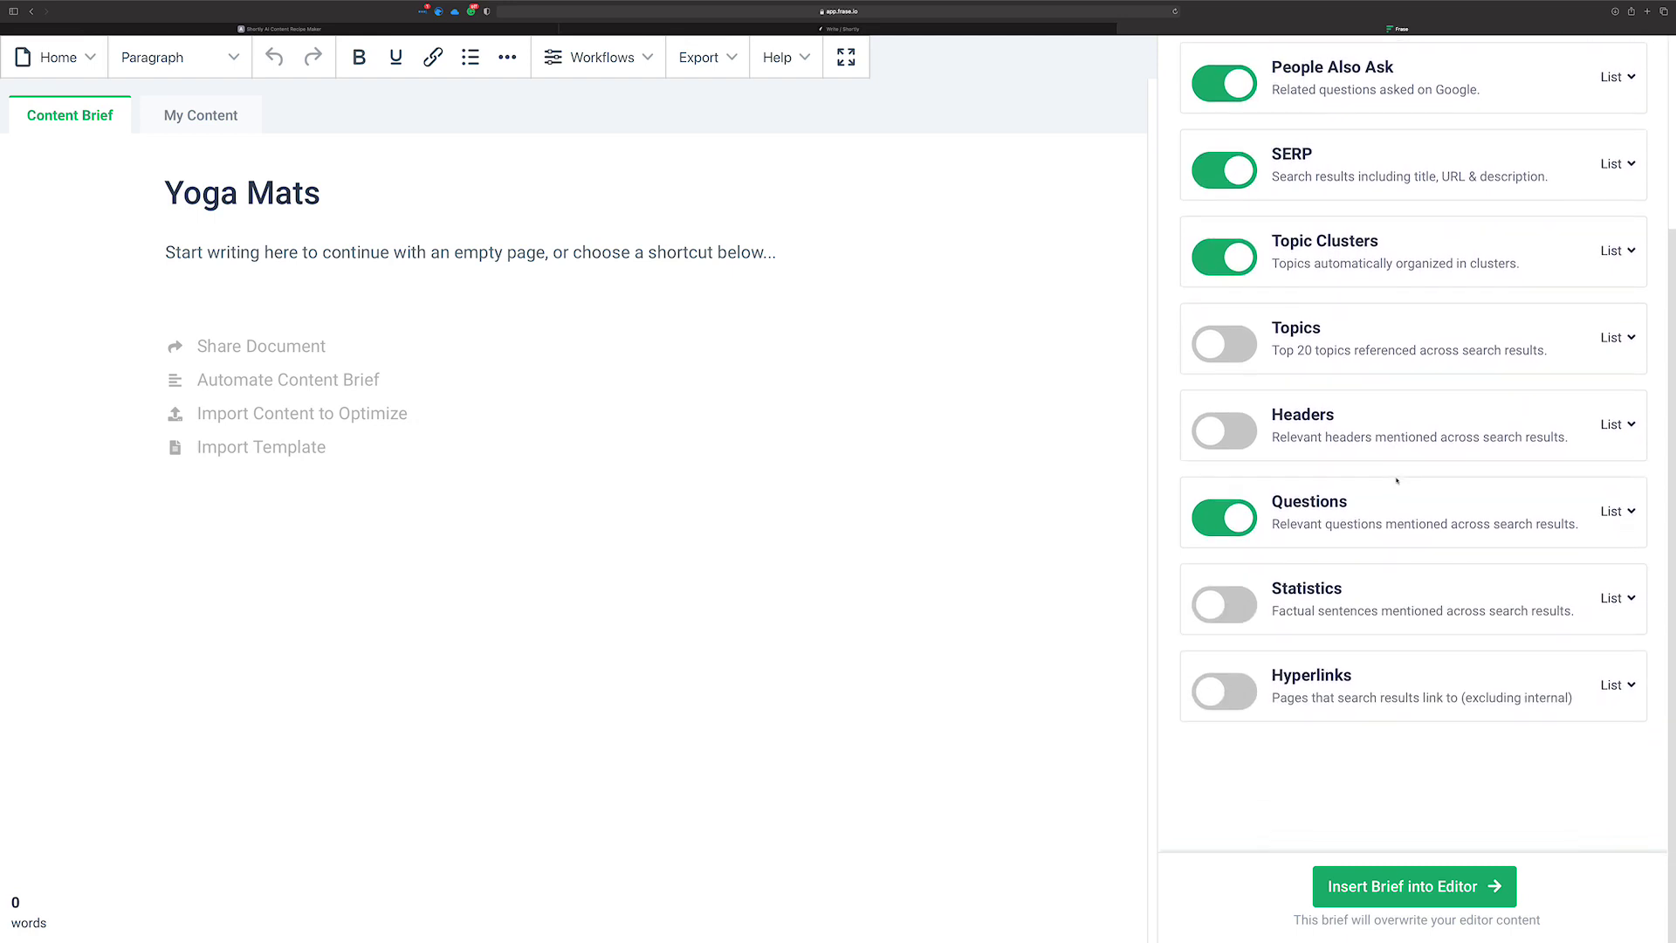
left_click(1224, 609)
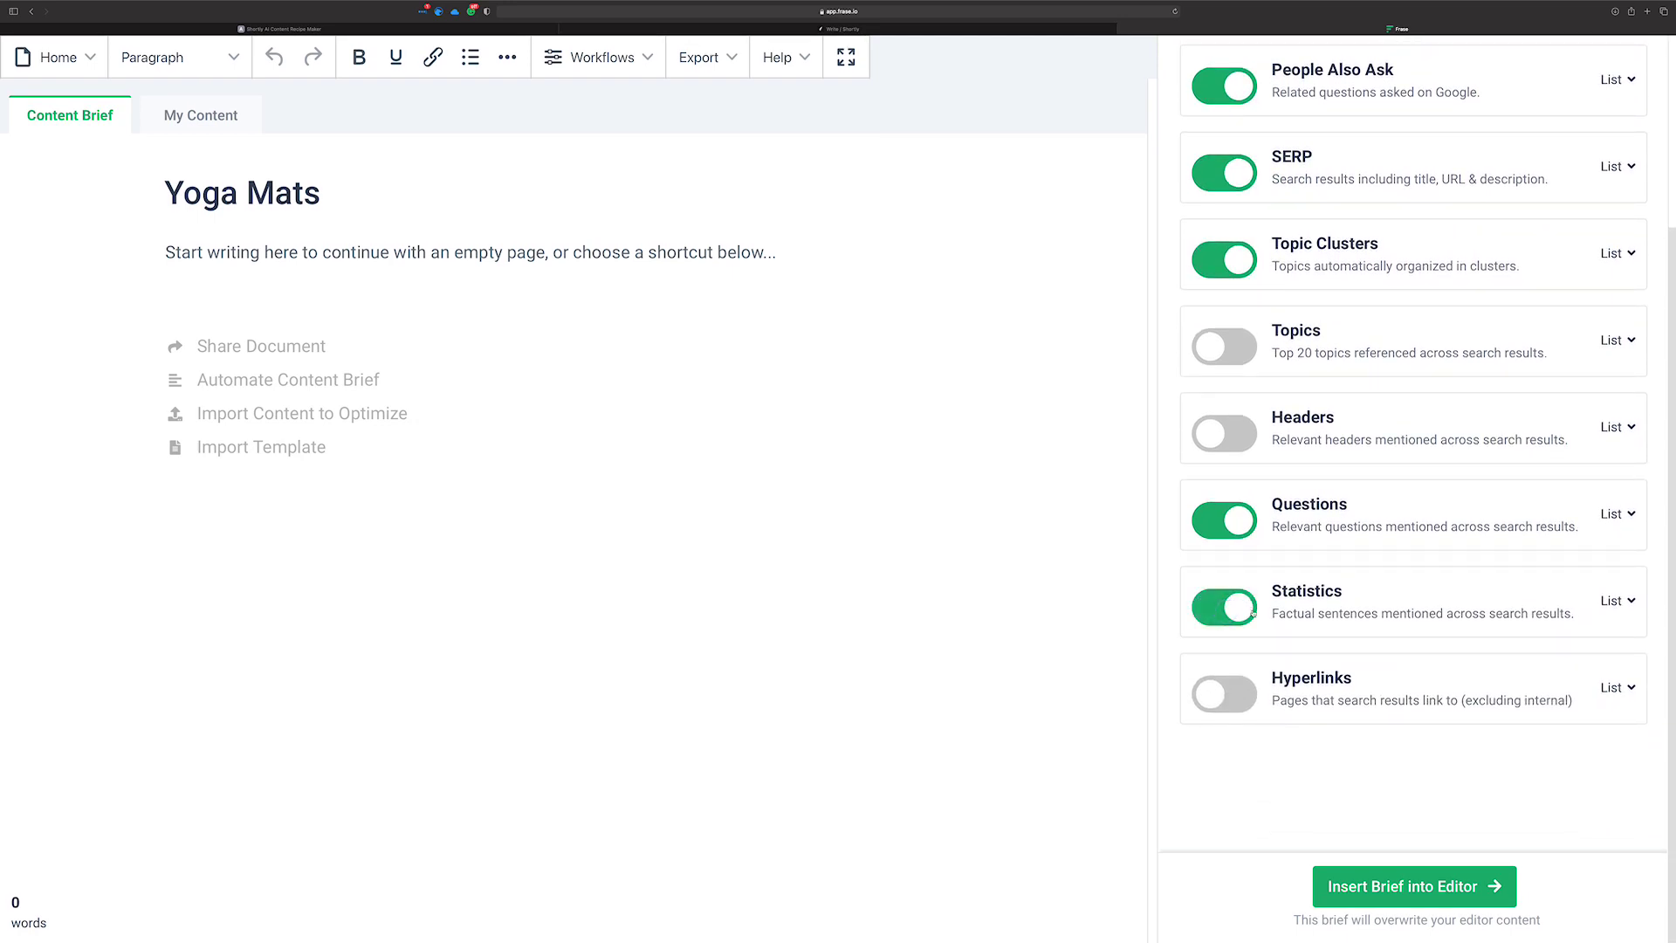
scroll(1426, 584, "up", 5)
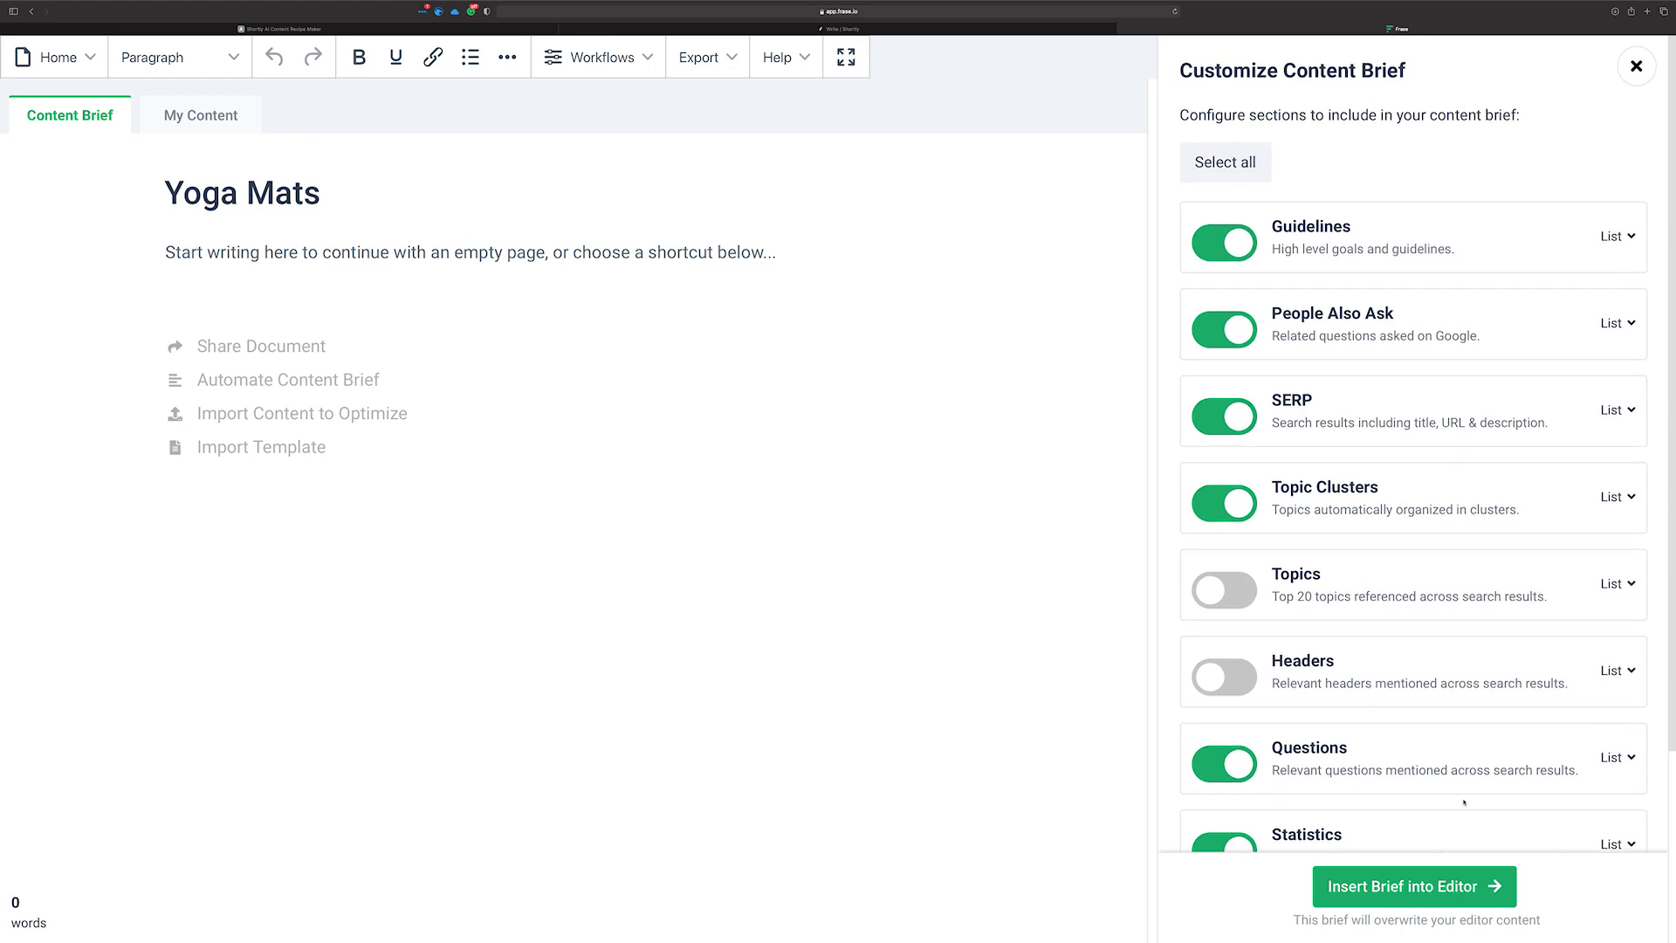
left_click(1417, 887)
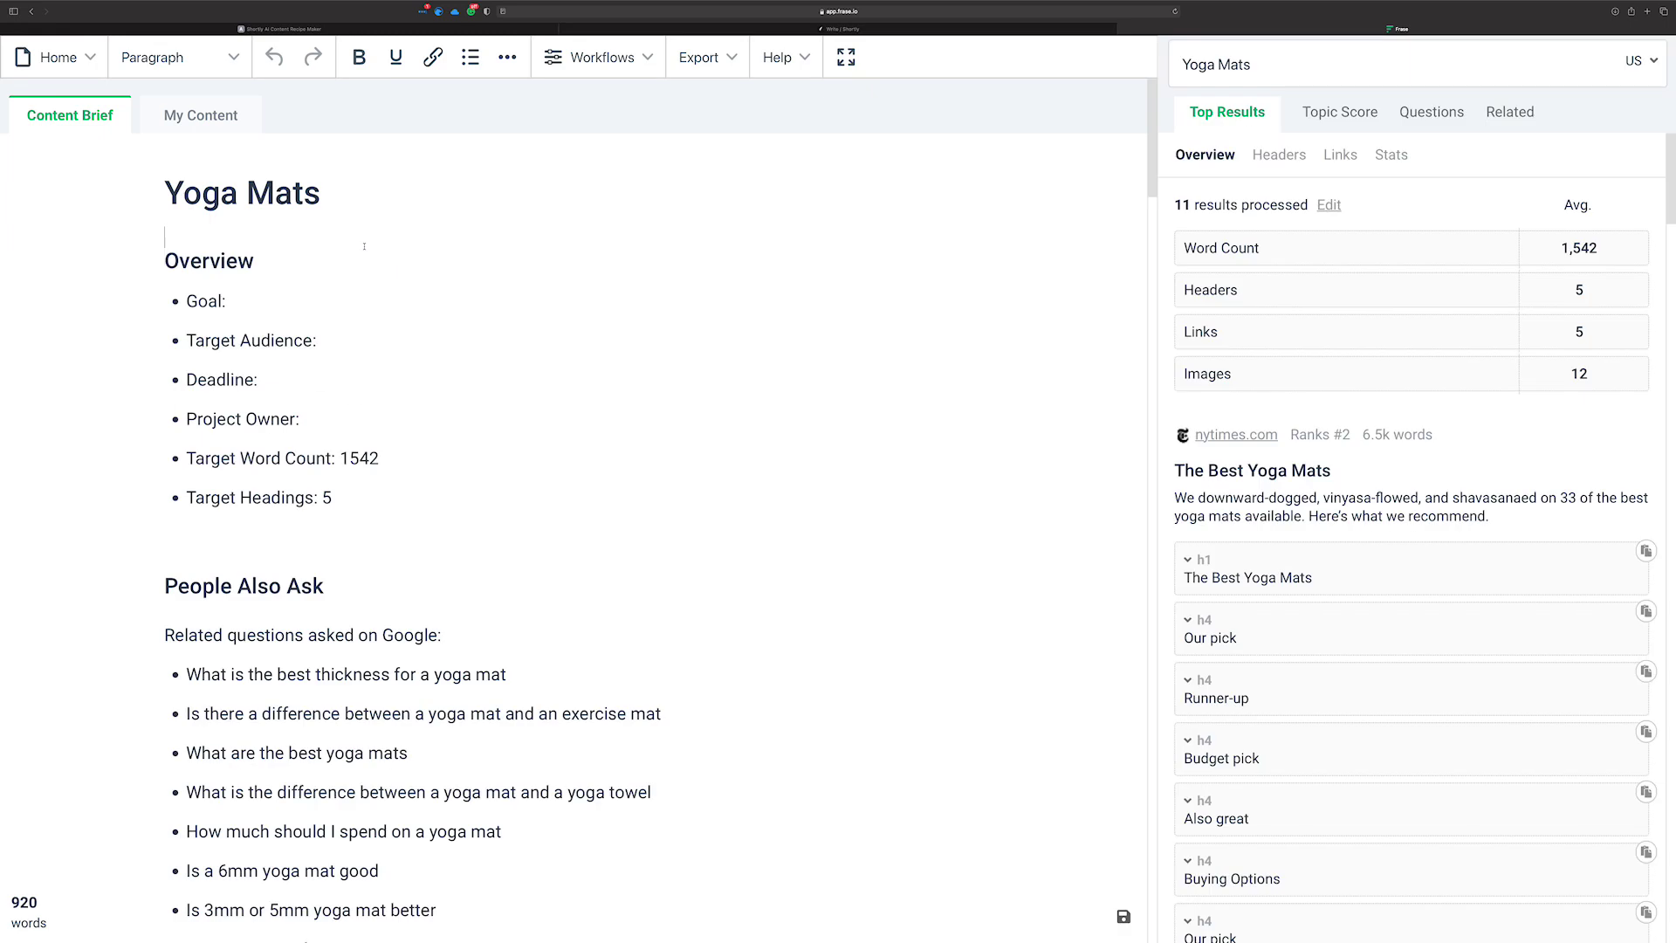
Step: Scroll through the generated Overview, People Also Ask, SERP and Topic Clusters sections and back up
scroll(364, 246, "down", 3)
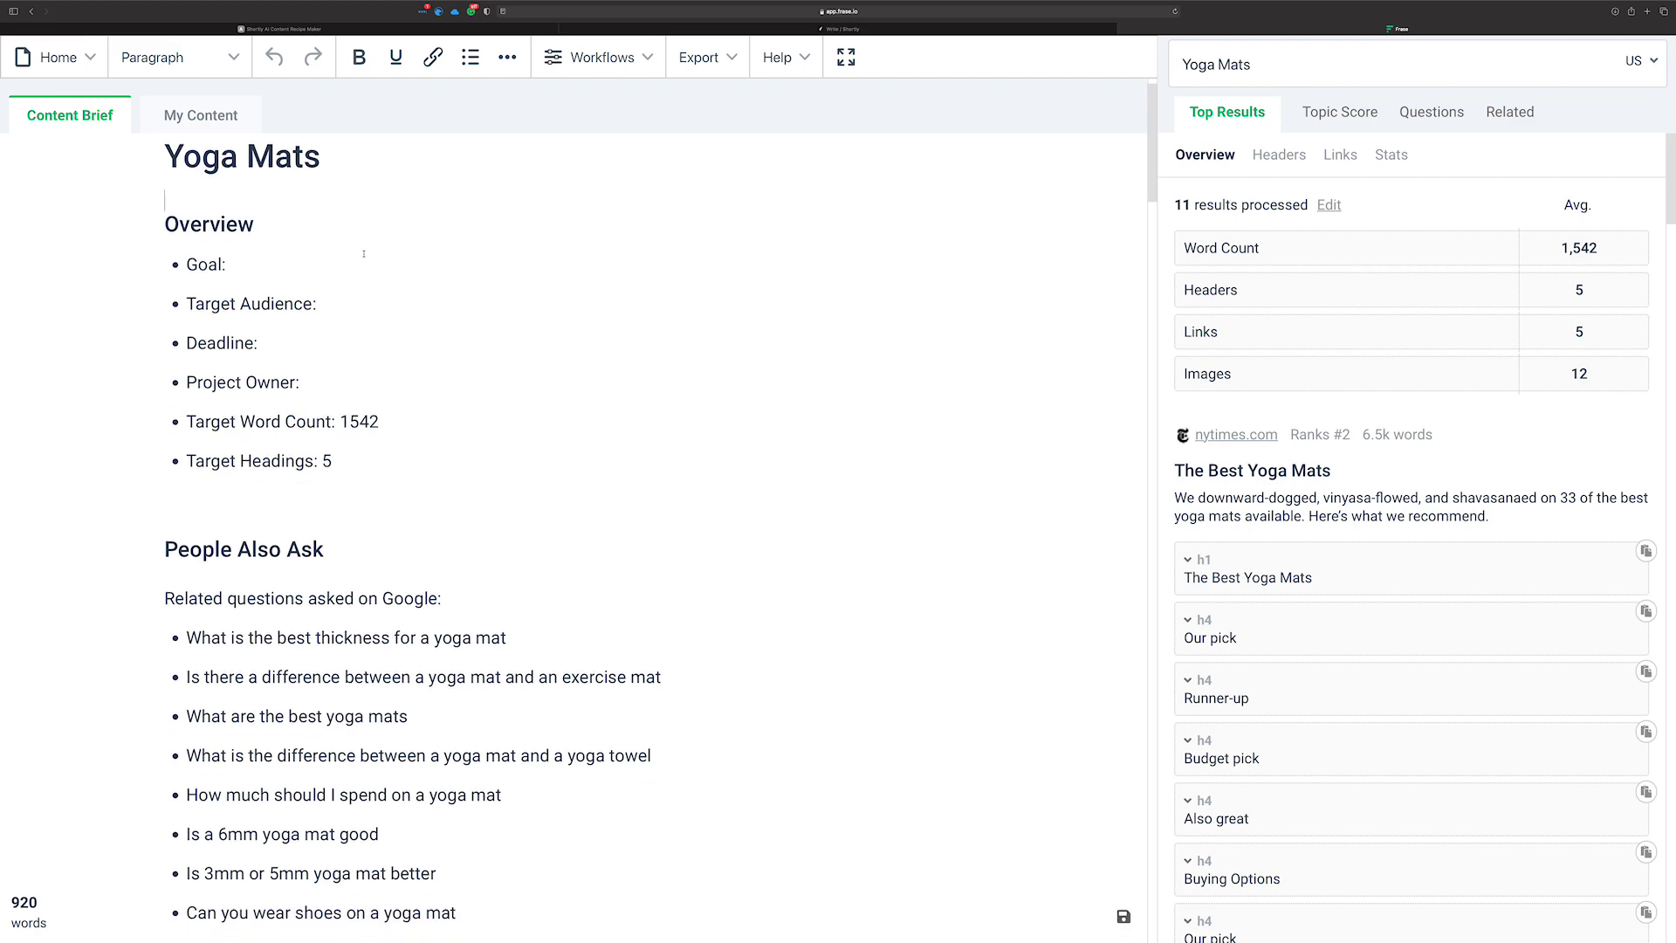
scroll(363, 265, "down", 1)
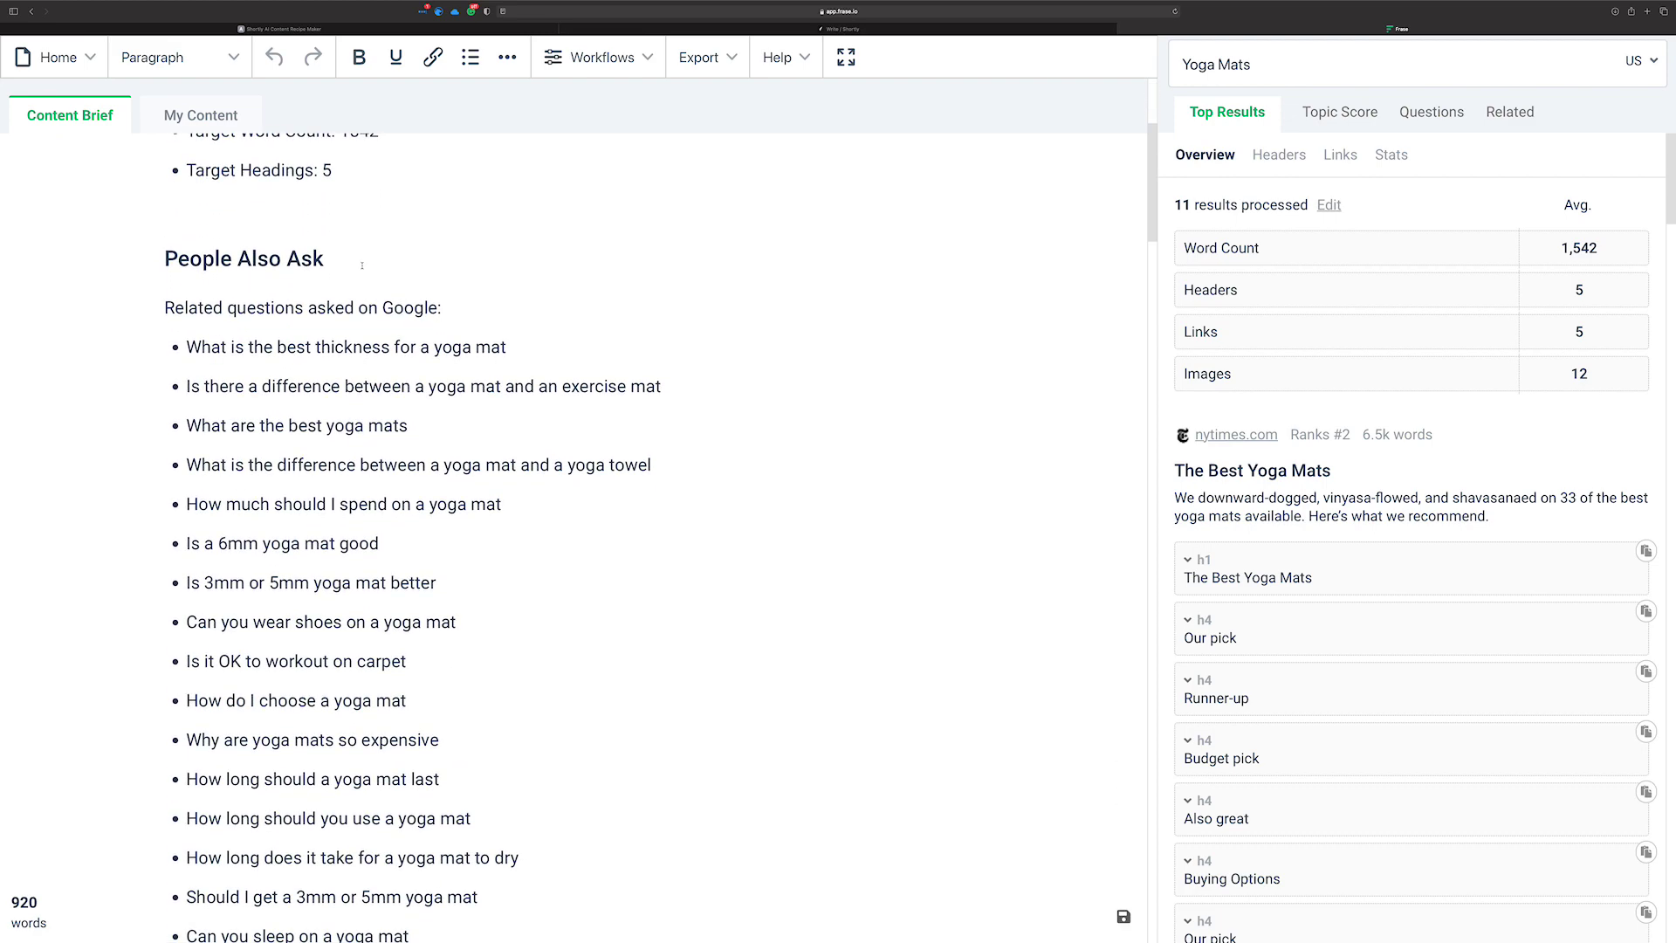
scroll(359, 270, "down", 4)
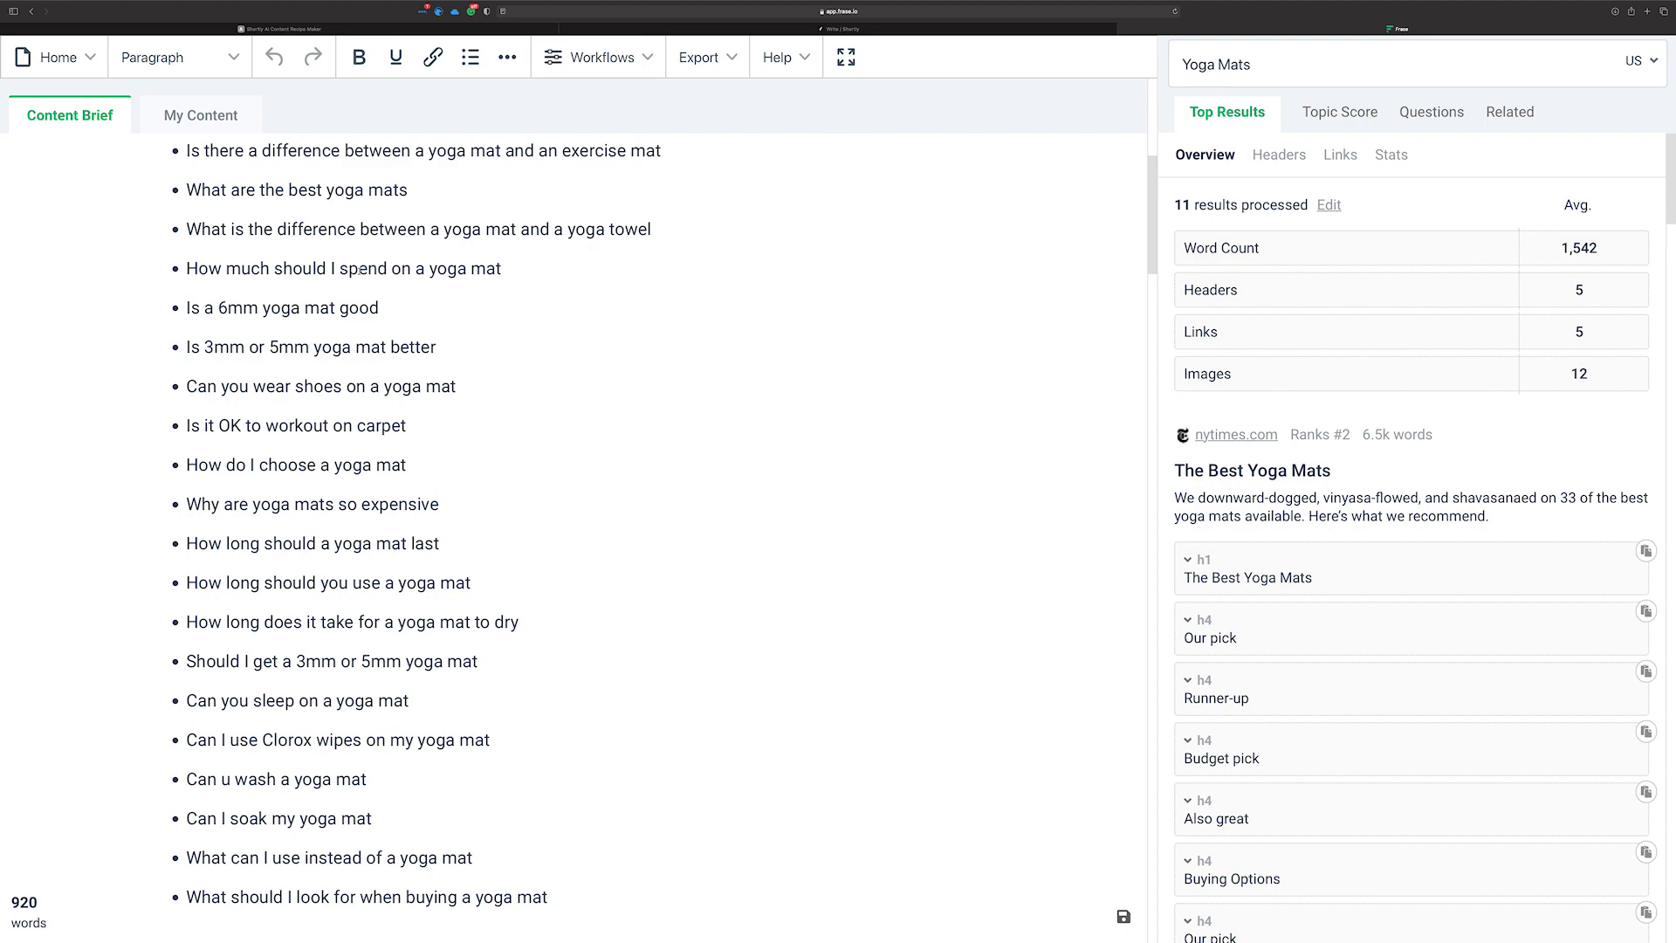
scroll(359, 270, "down", 9)
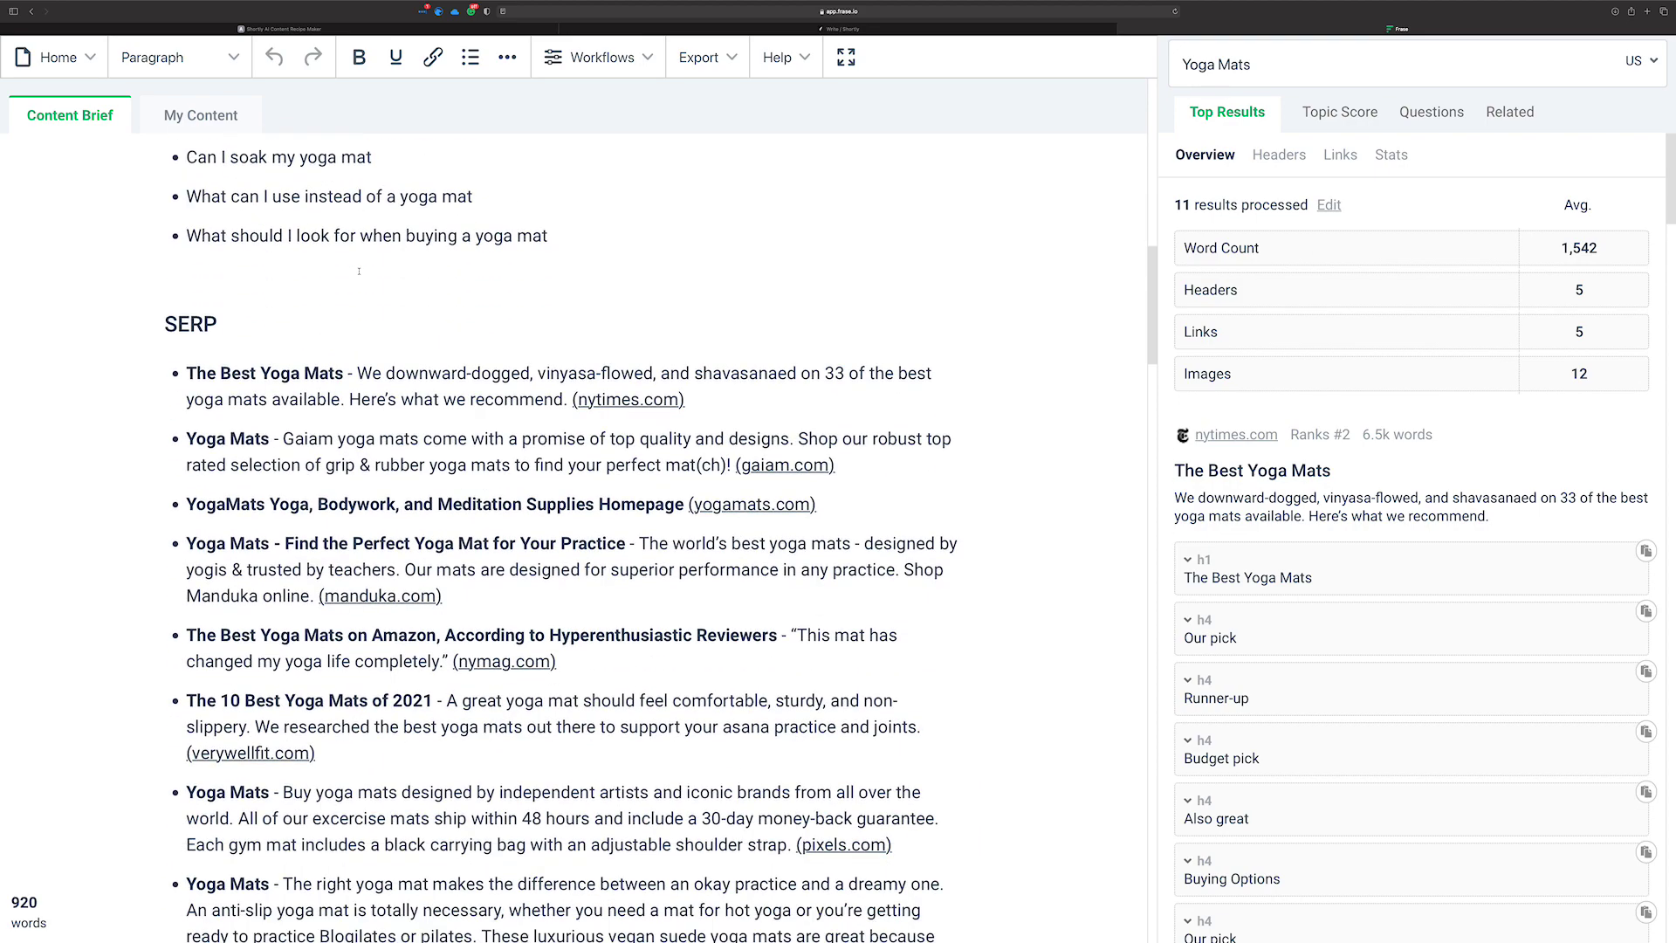
scroll(359, 271, "down", 1)
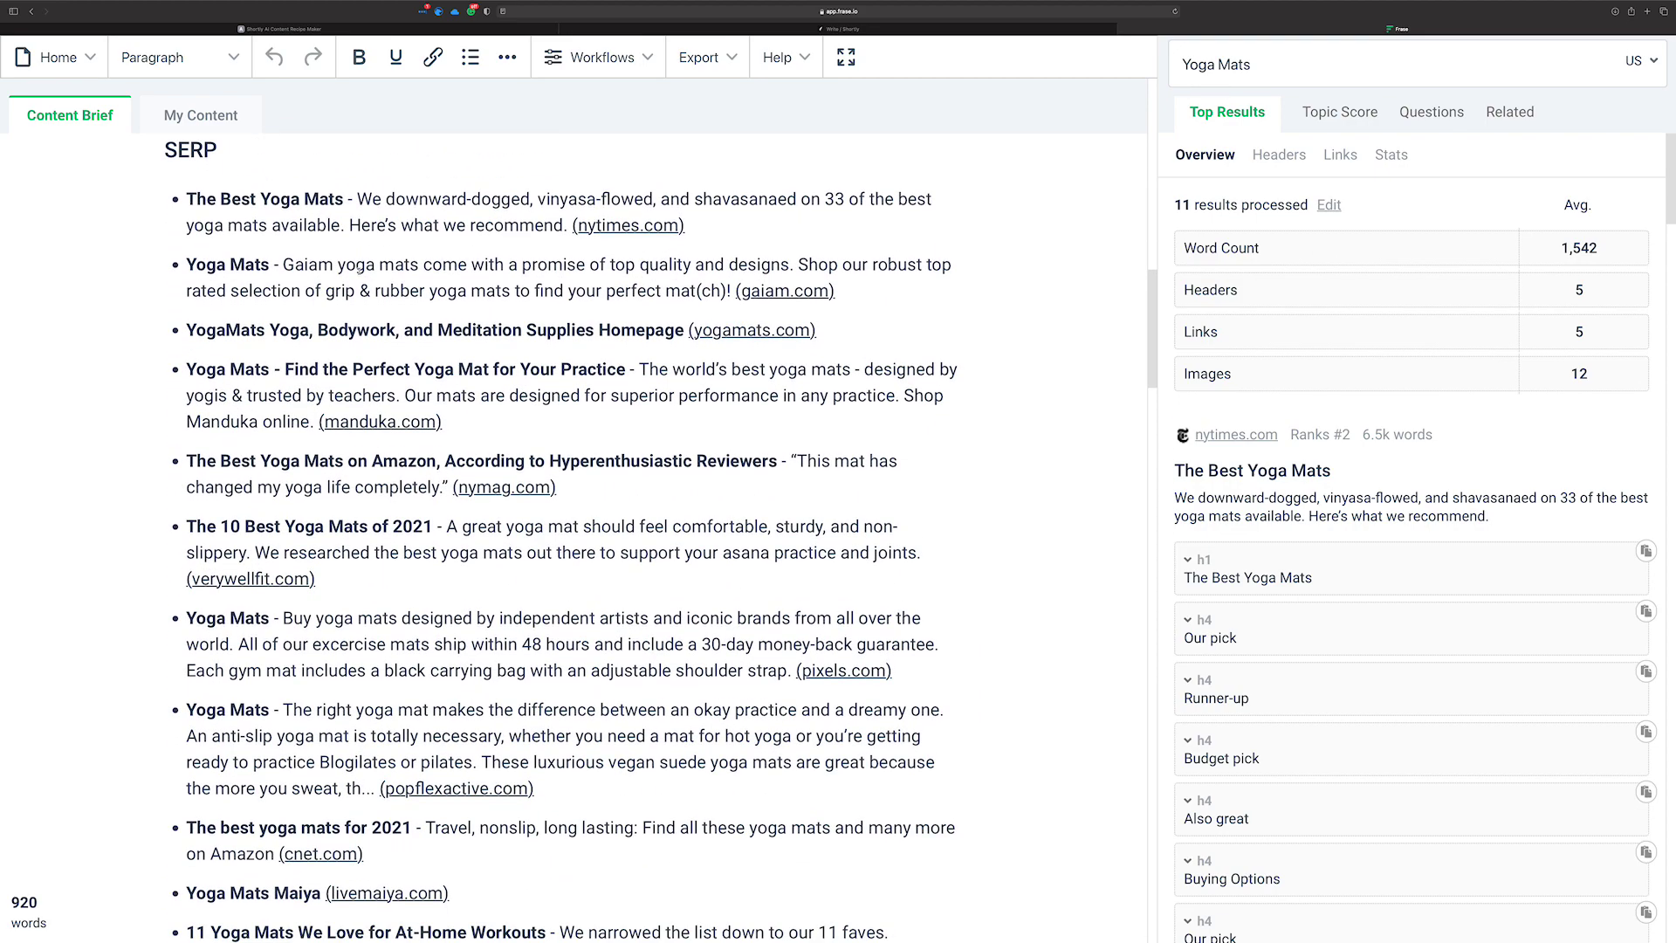
scroll(370, 320, "down", 10)
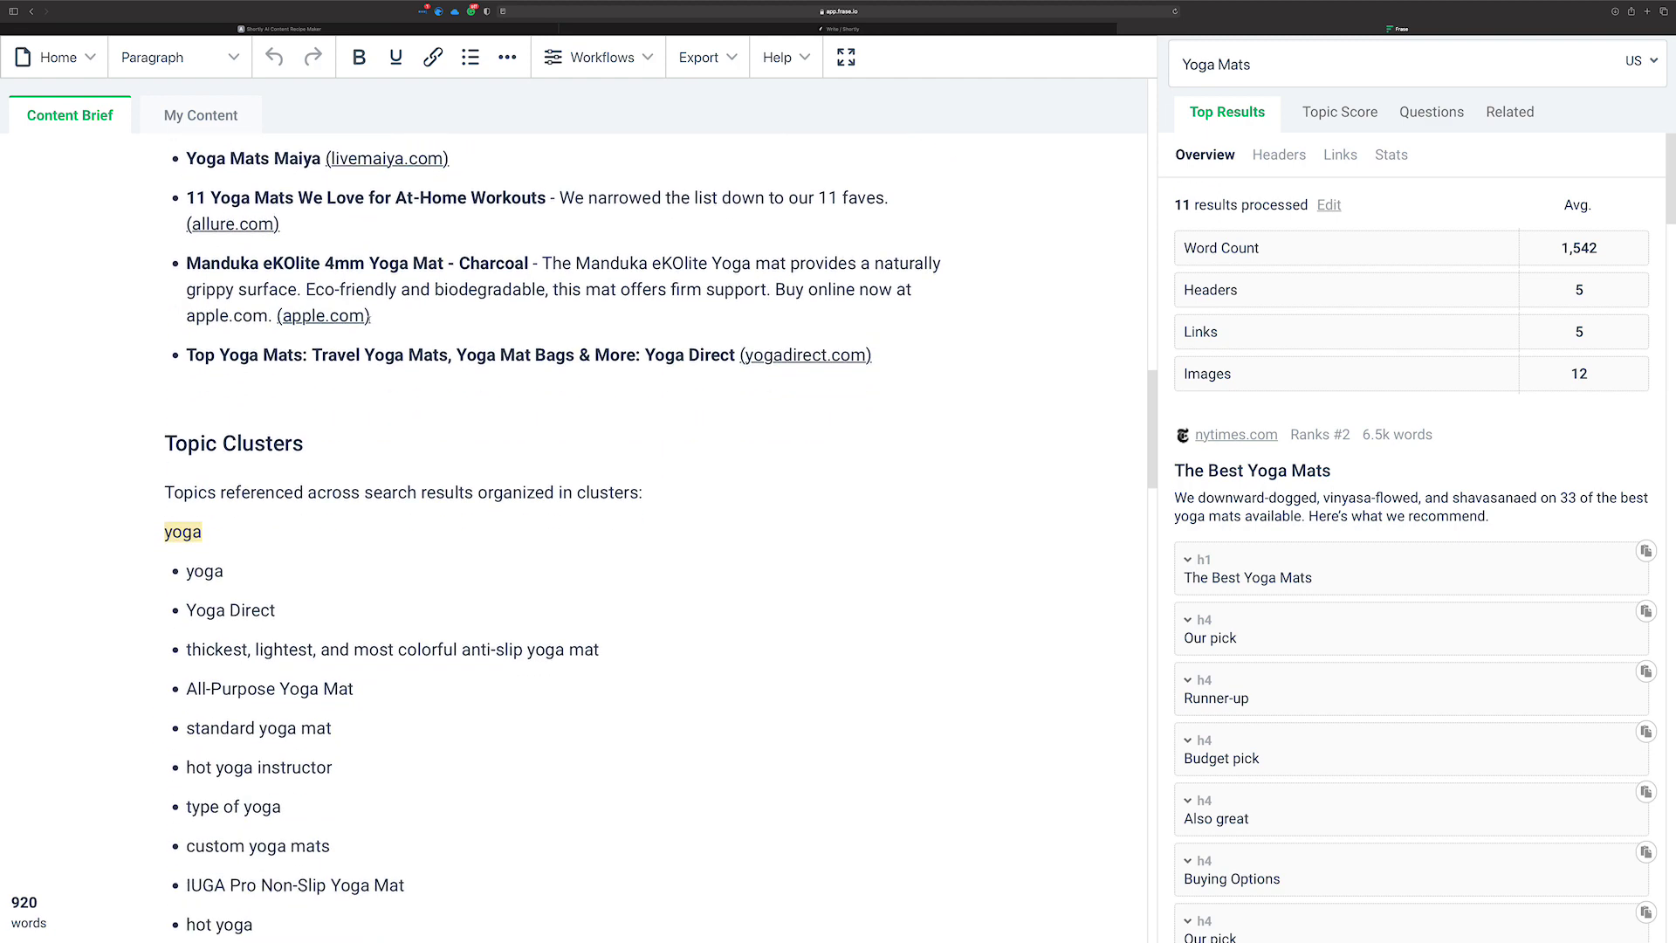
scroll(370, 320, "down", 2)
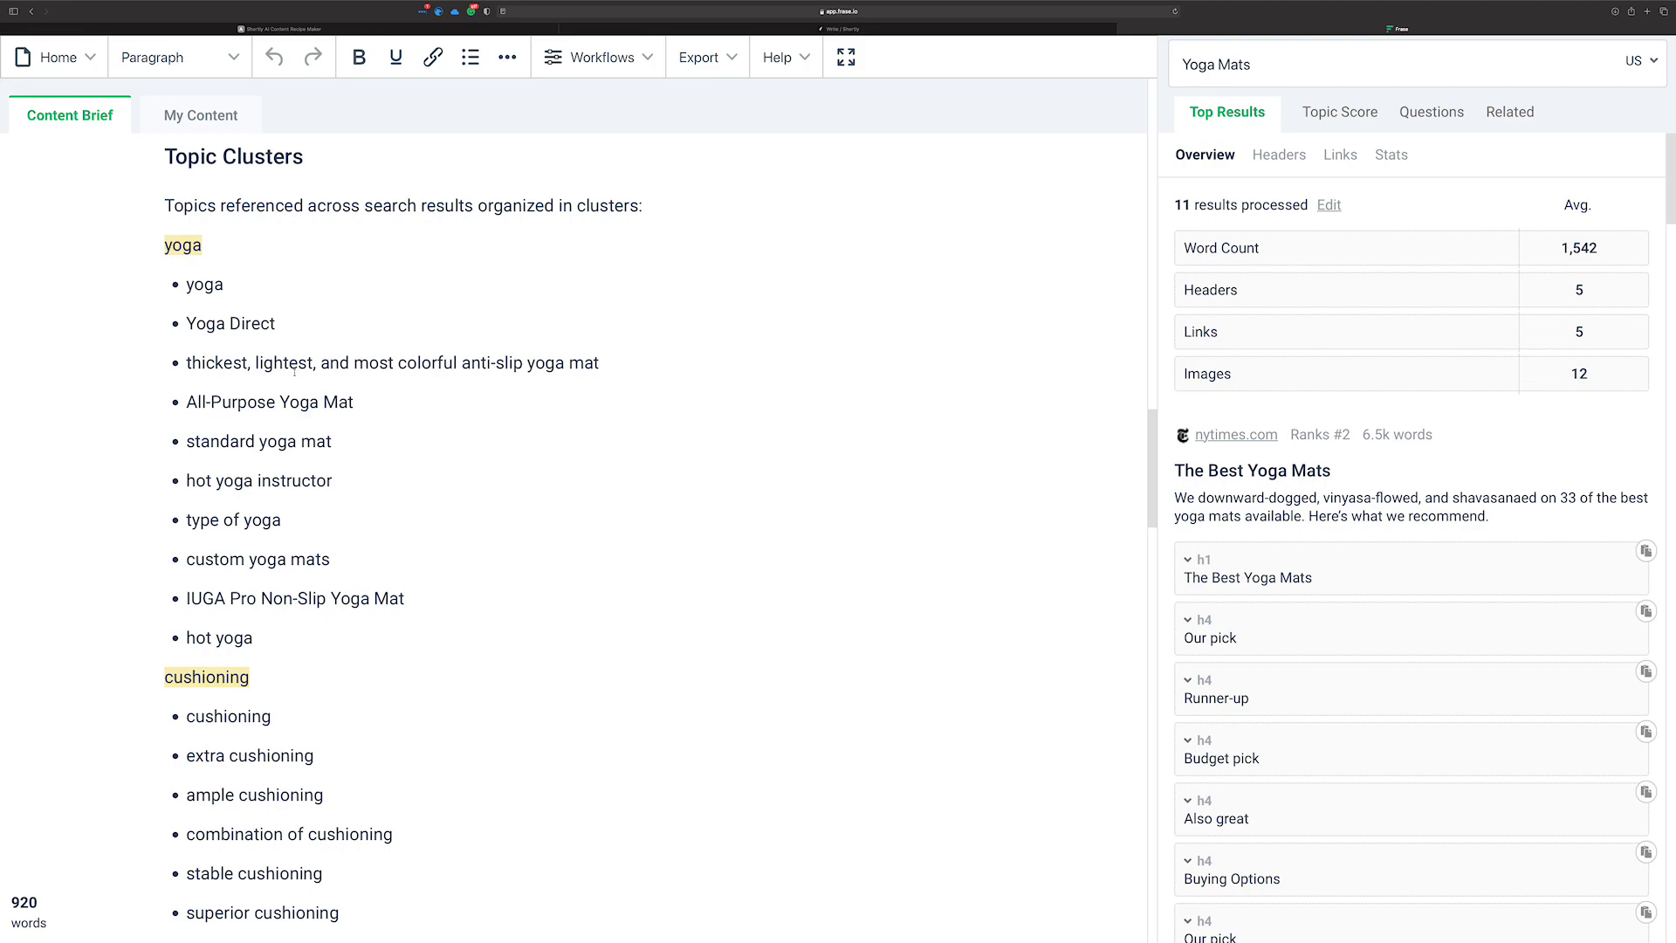
scroll(294, 371, "down", 10)
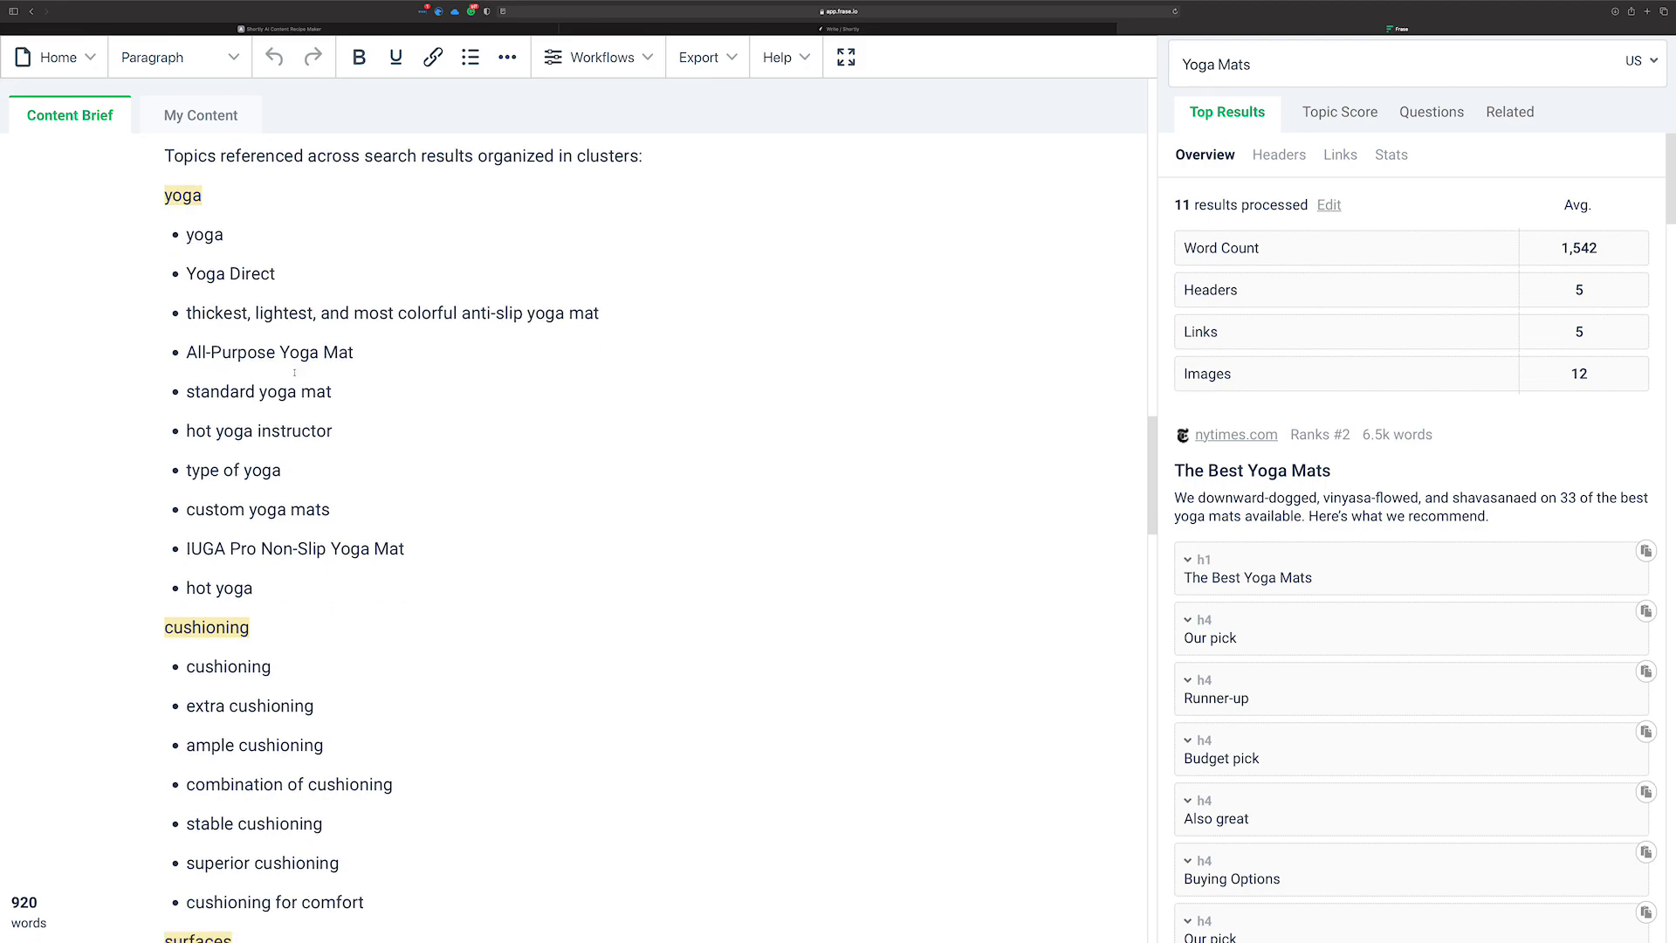
scroll(294, 371, "up", 12)
scroll(294, 371, "down", 15)
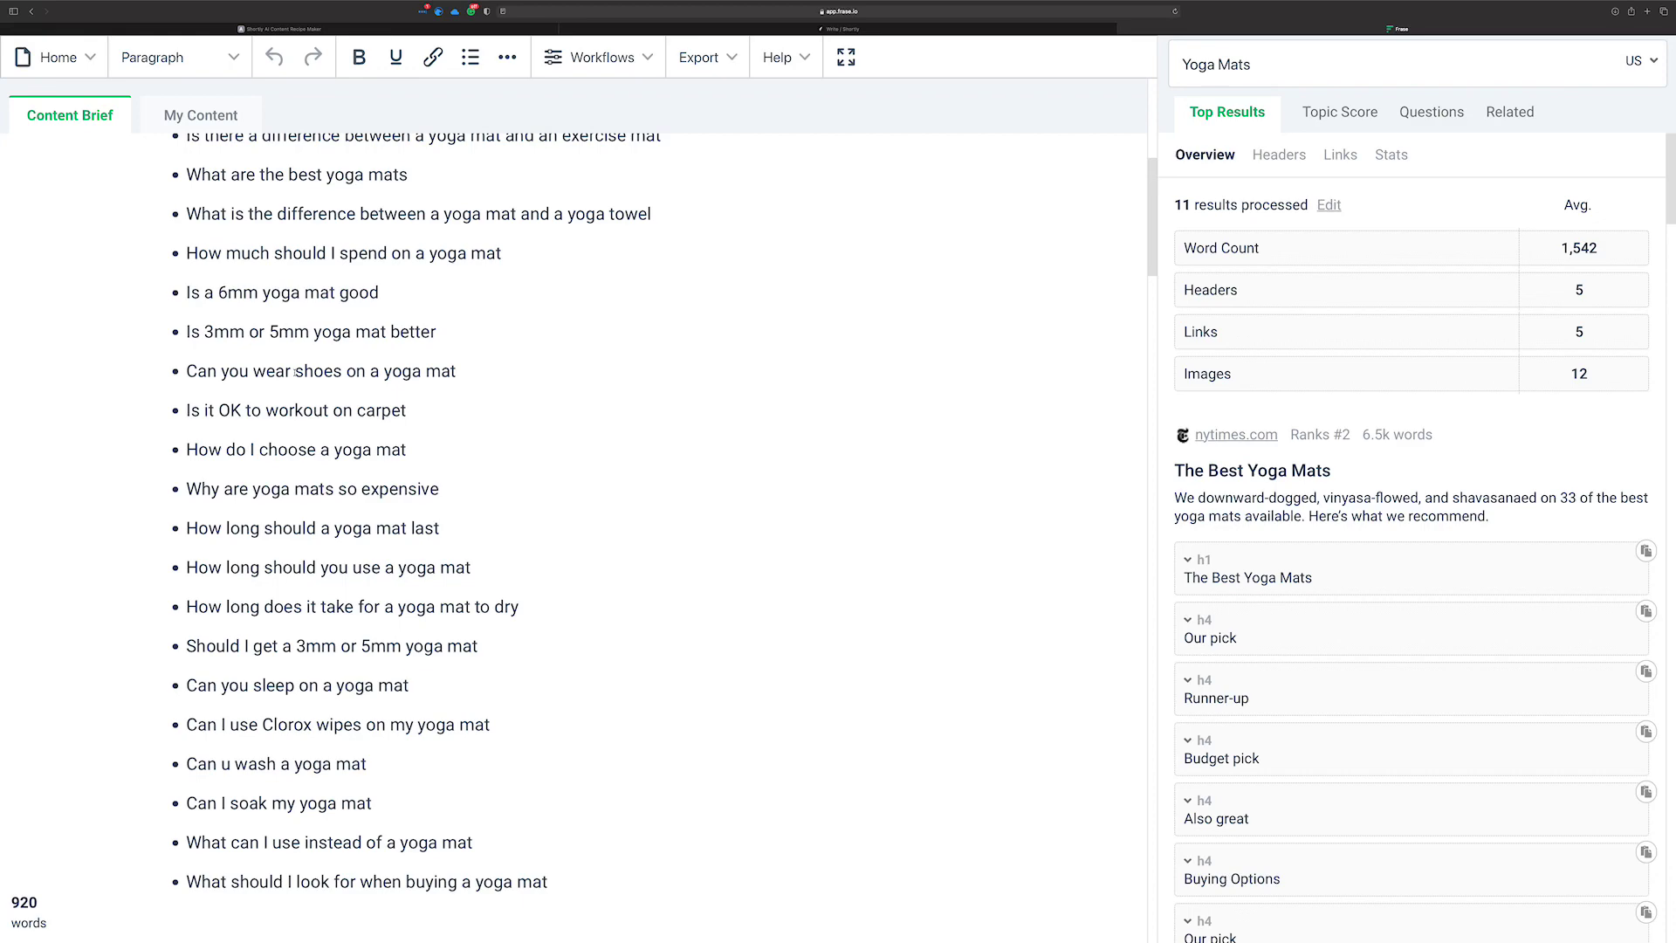
scroll(294, 373, "up", 1)
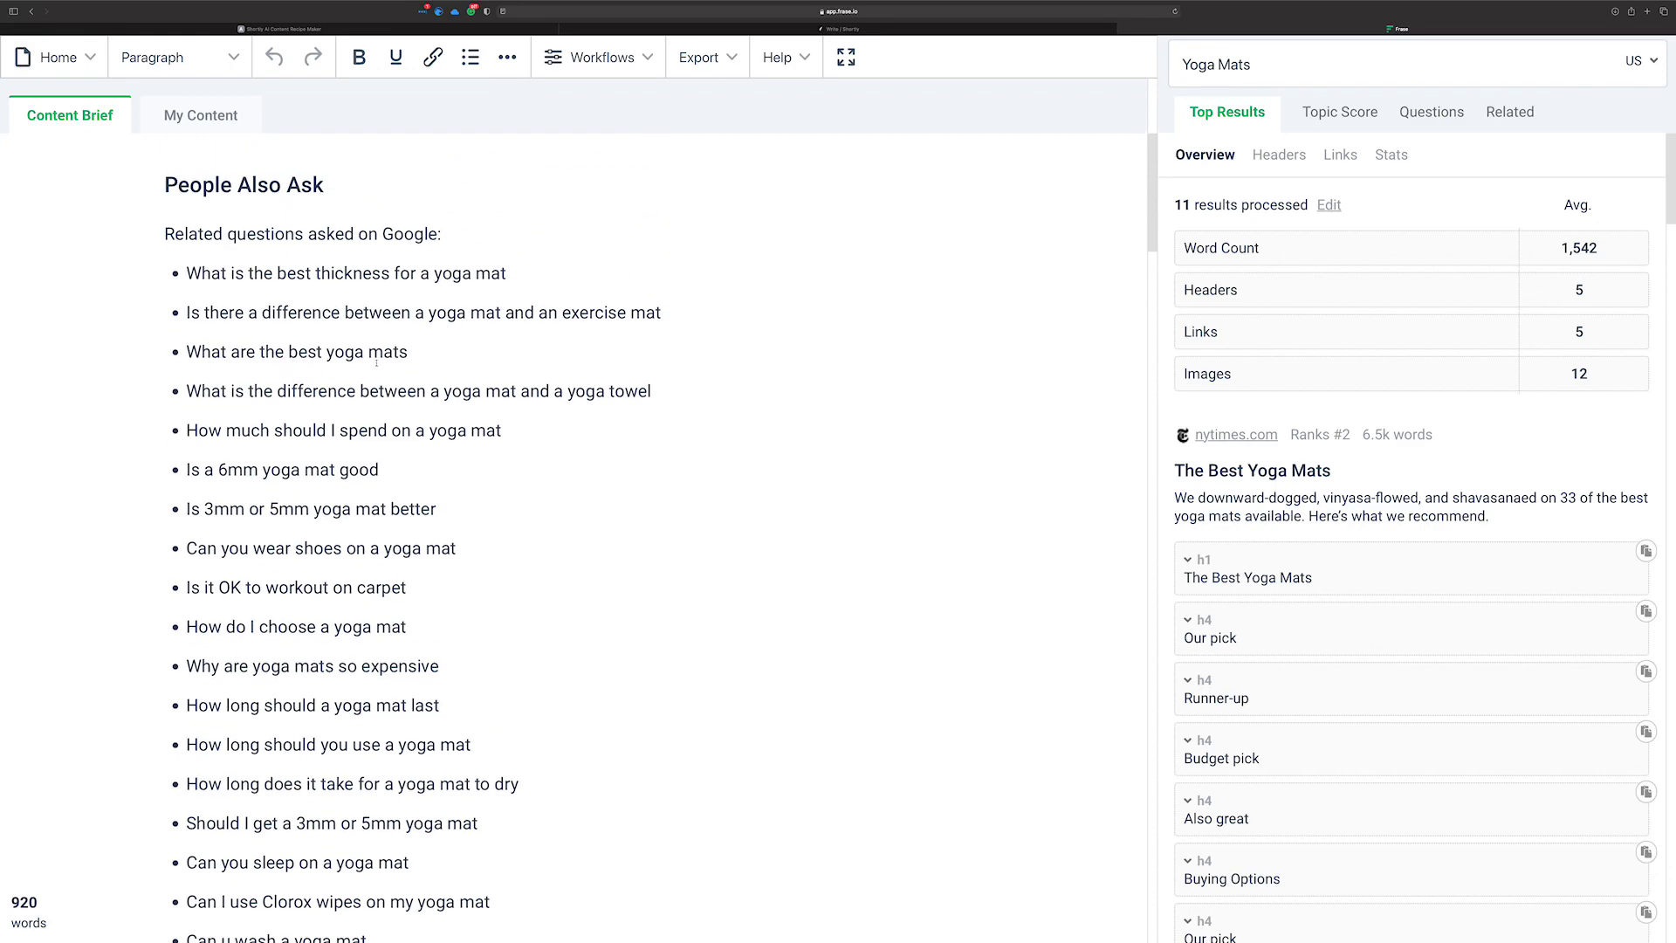
scroll(377, 362, "up", 5)
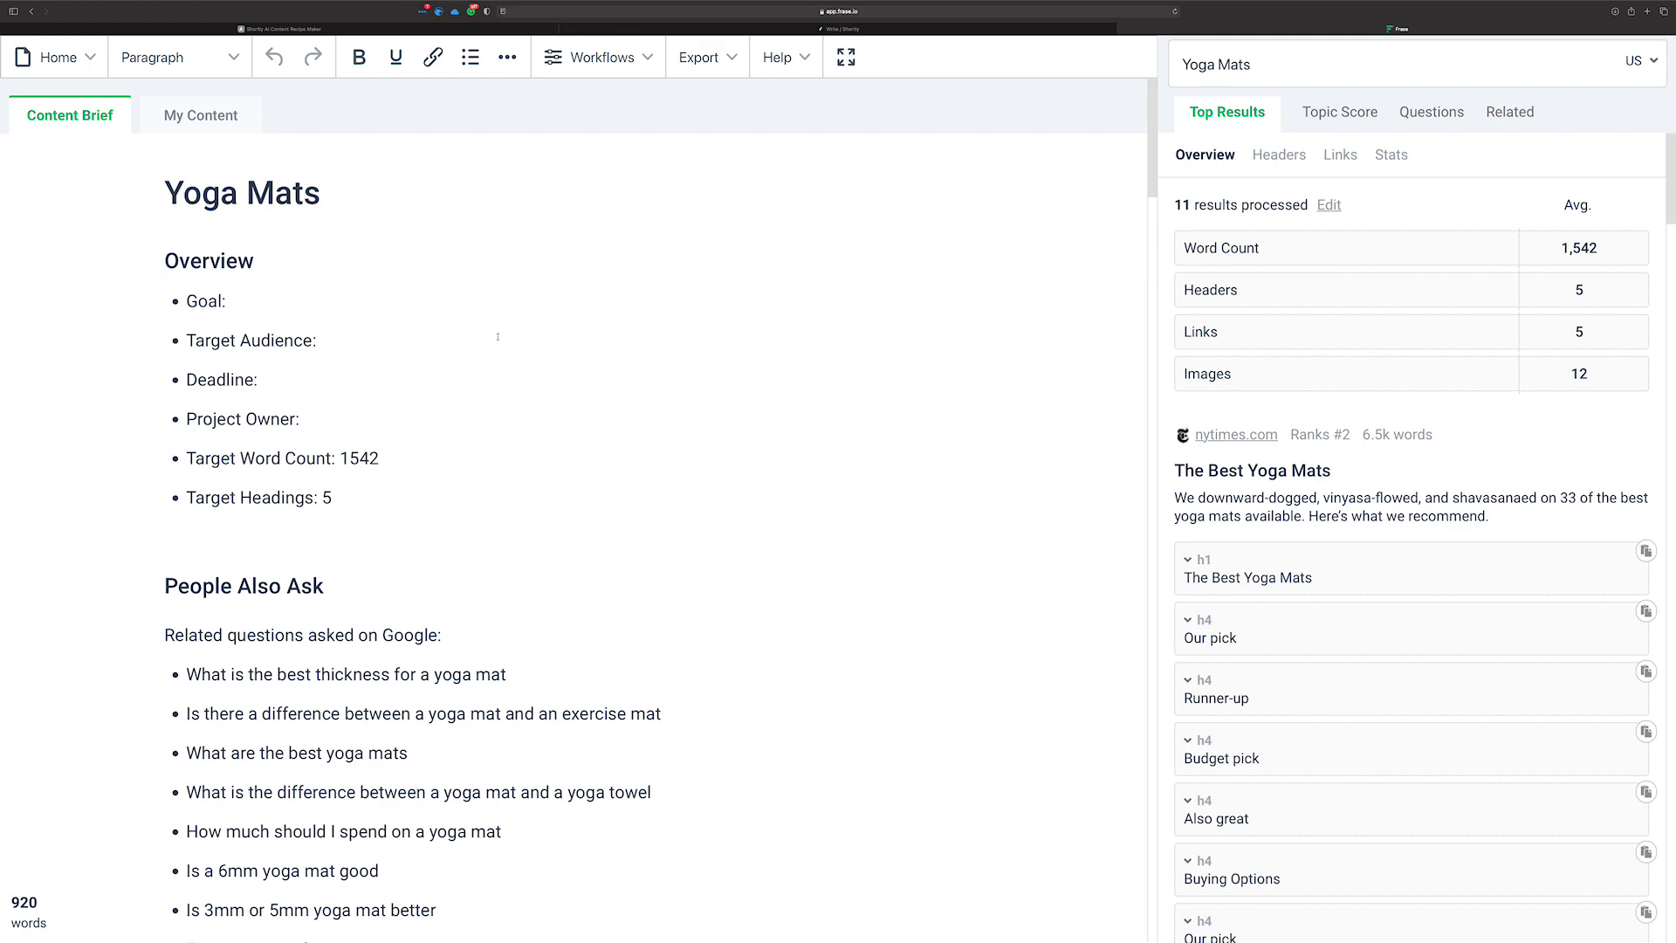
Step: Title the ShortlyAI document 'Yoga Mats' and go to the AI Content Dojo recipe maker
left_click(841, 29)
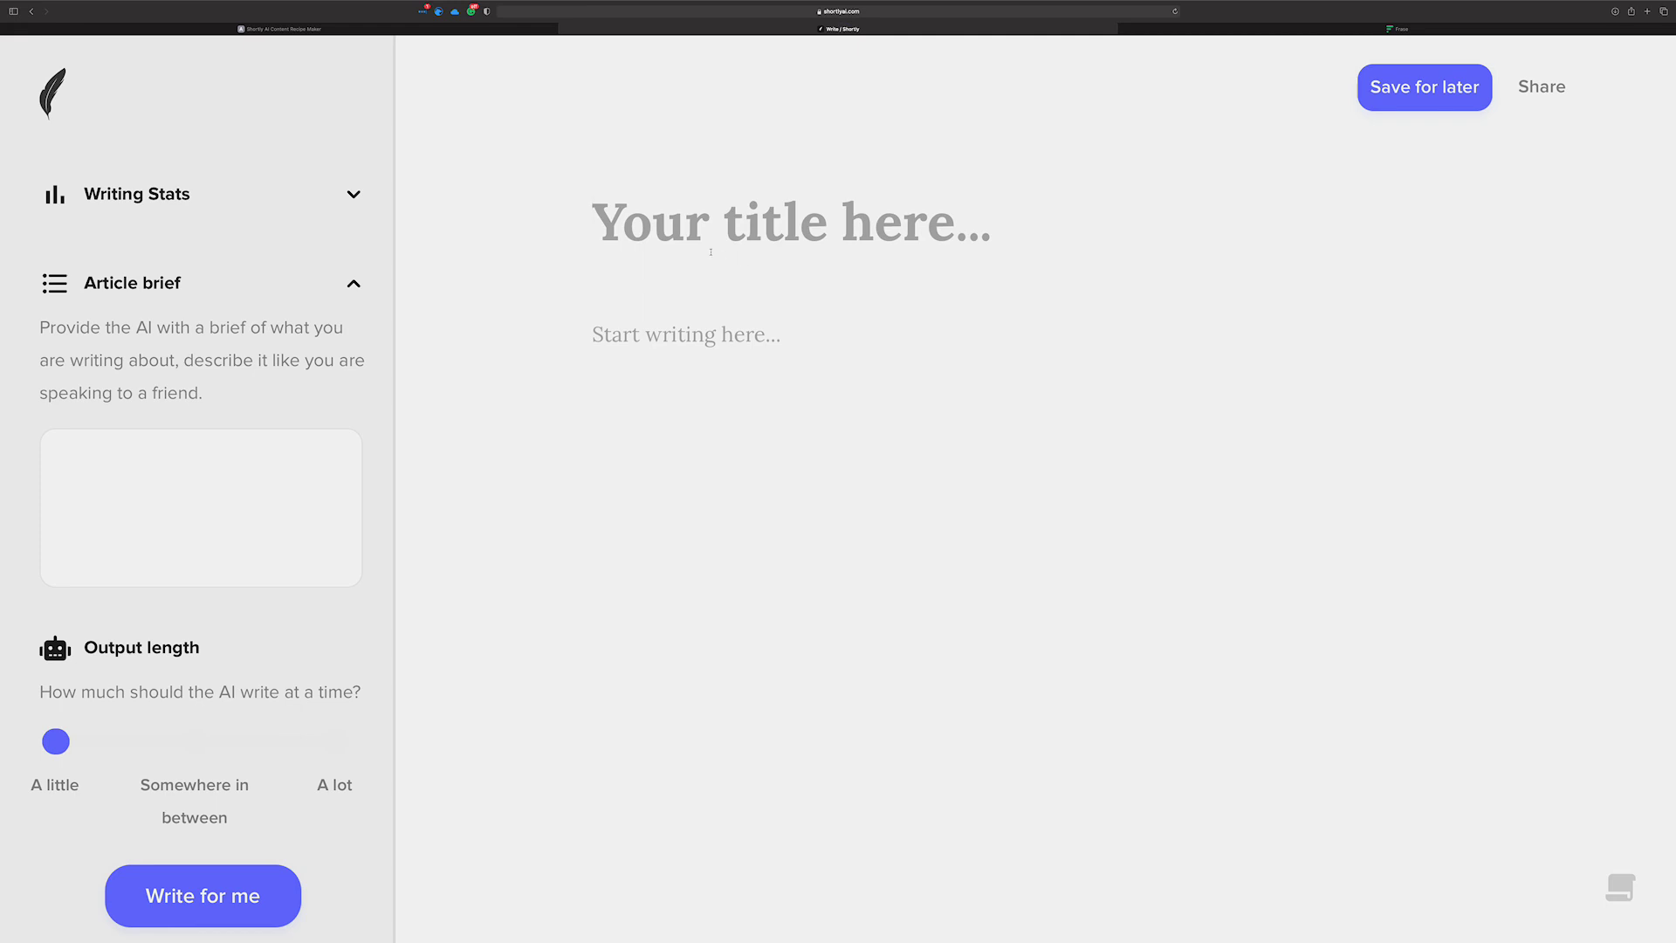
type("Yo")
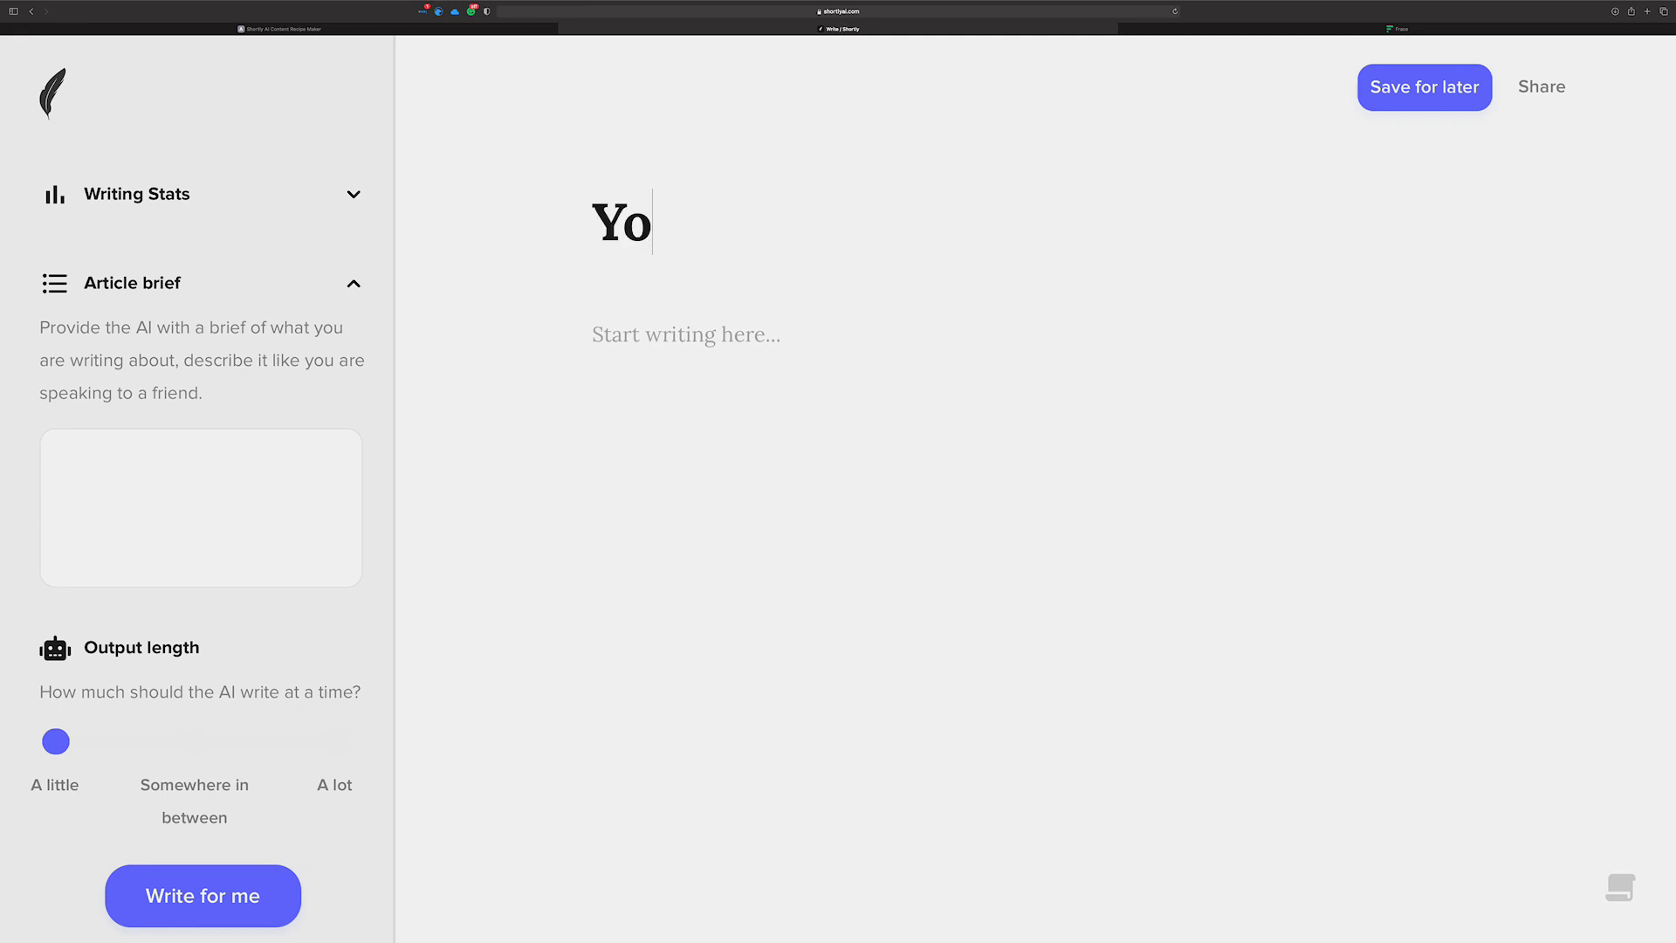
type("ga Mats")
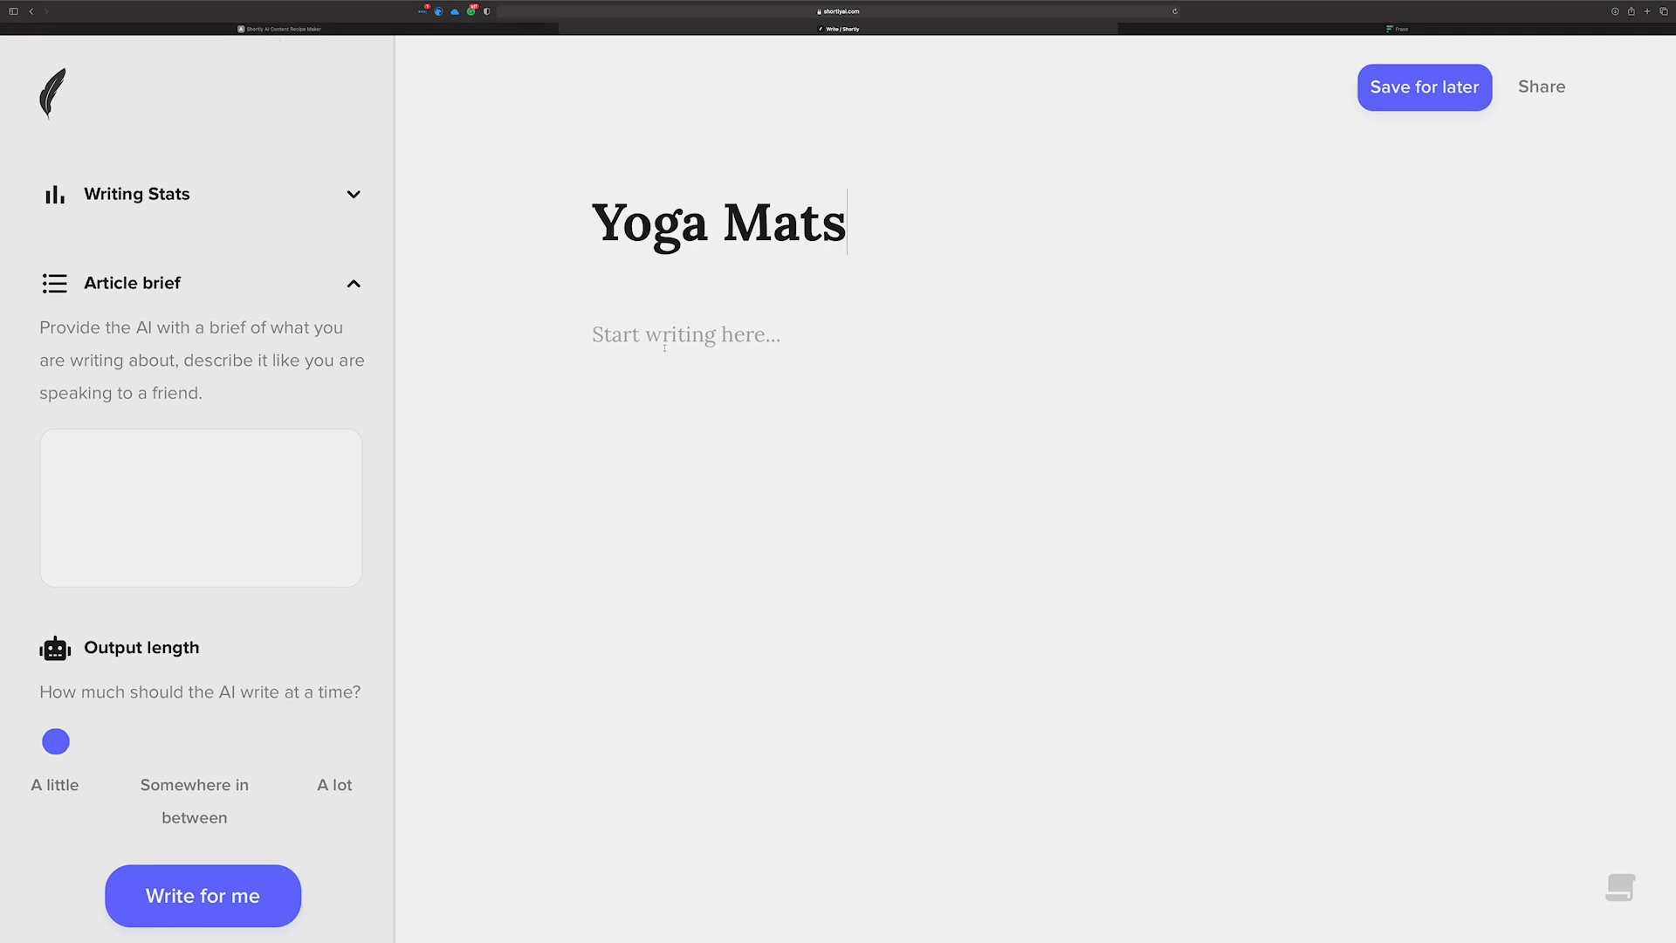
left_click(290, 30)
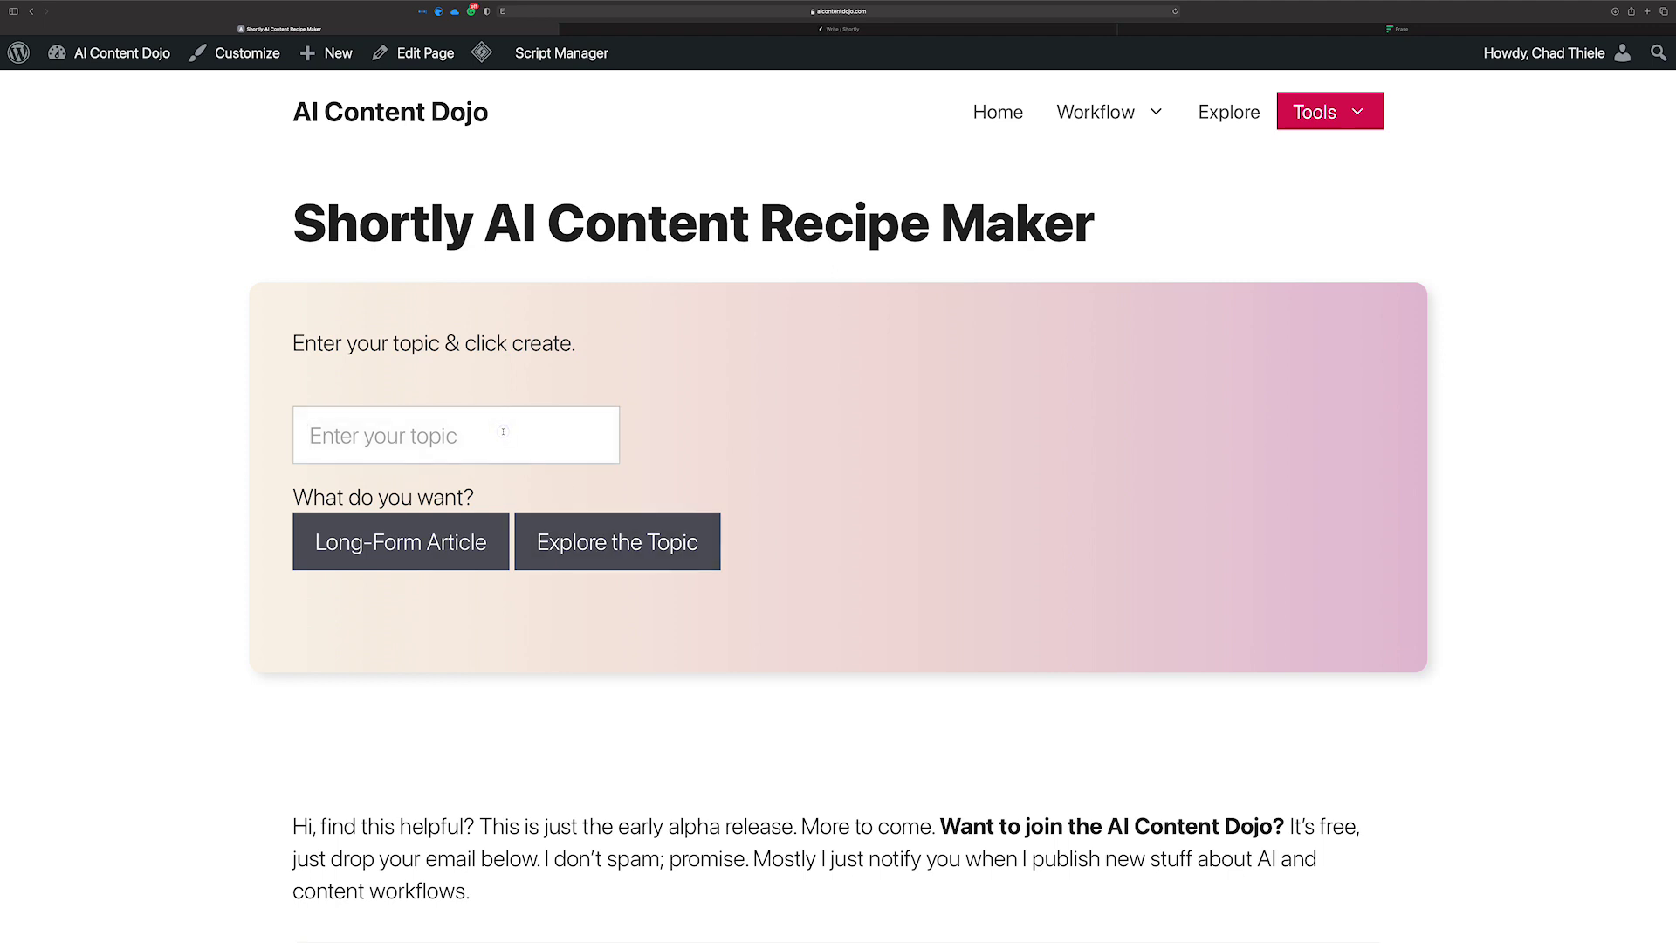
Step: Generate the Explore the Topic template for 'yoga mats', select its text, and return to ShortlyAI's article body
left_click(502, 431)
type("yoga mats")
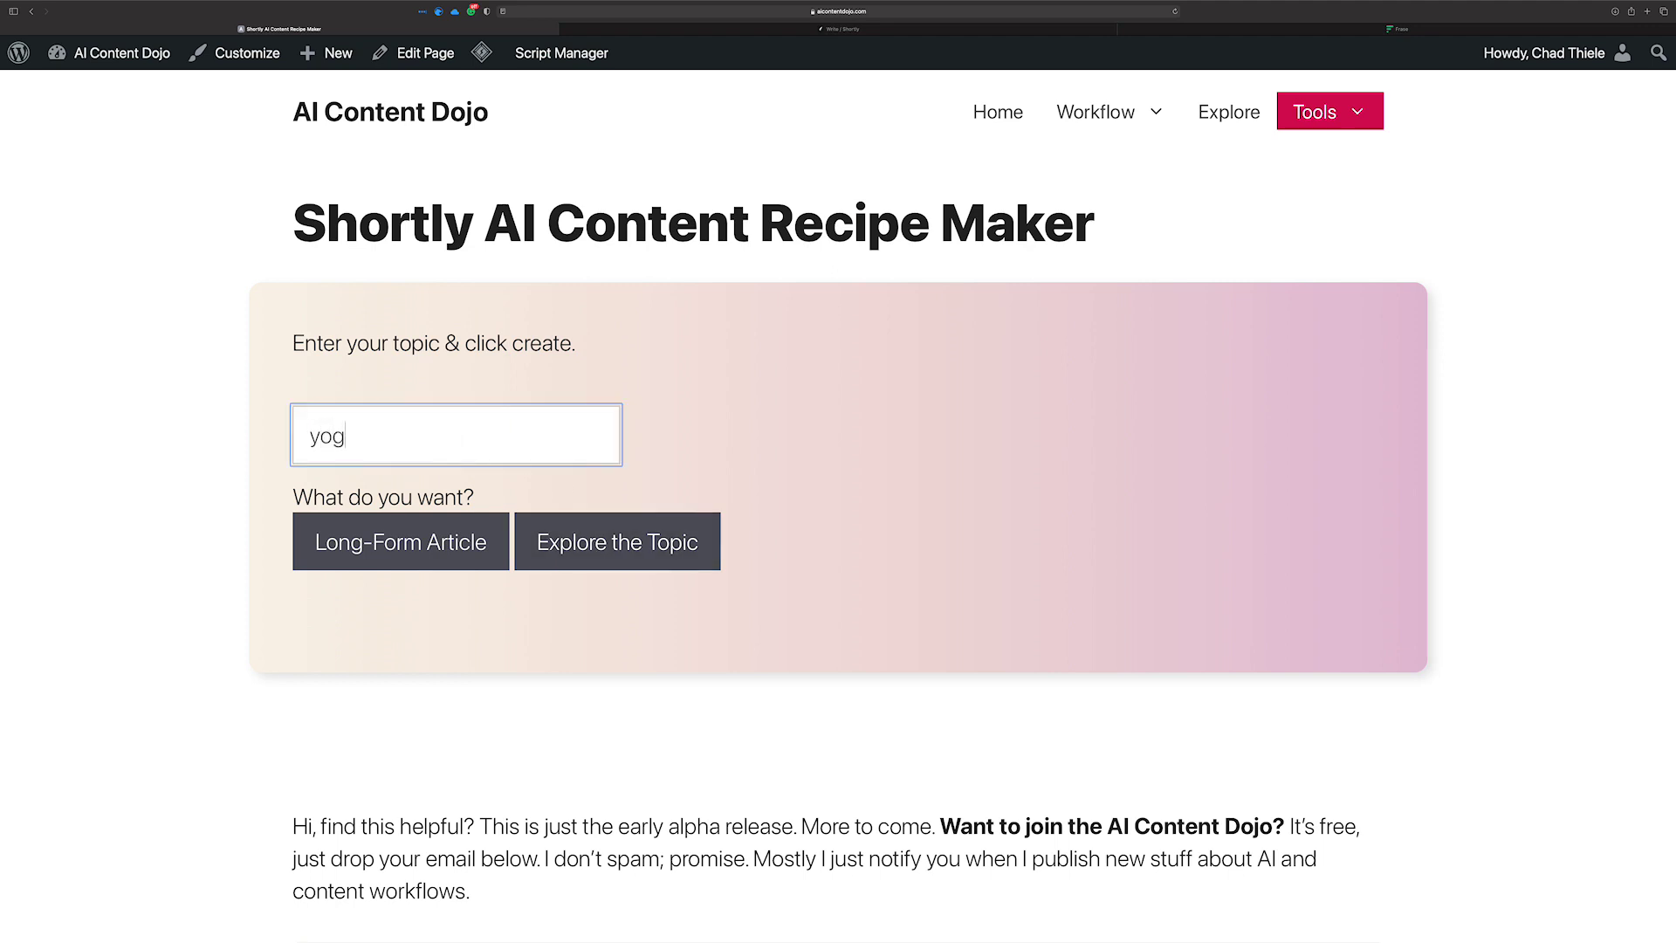
left_click(649, 566)
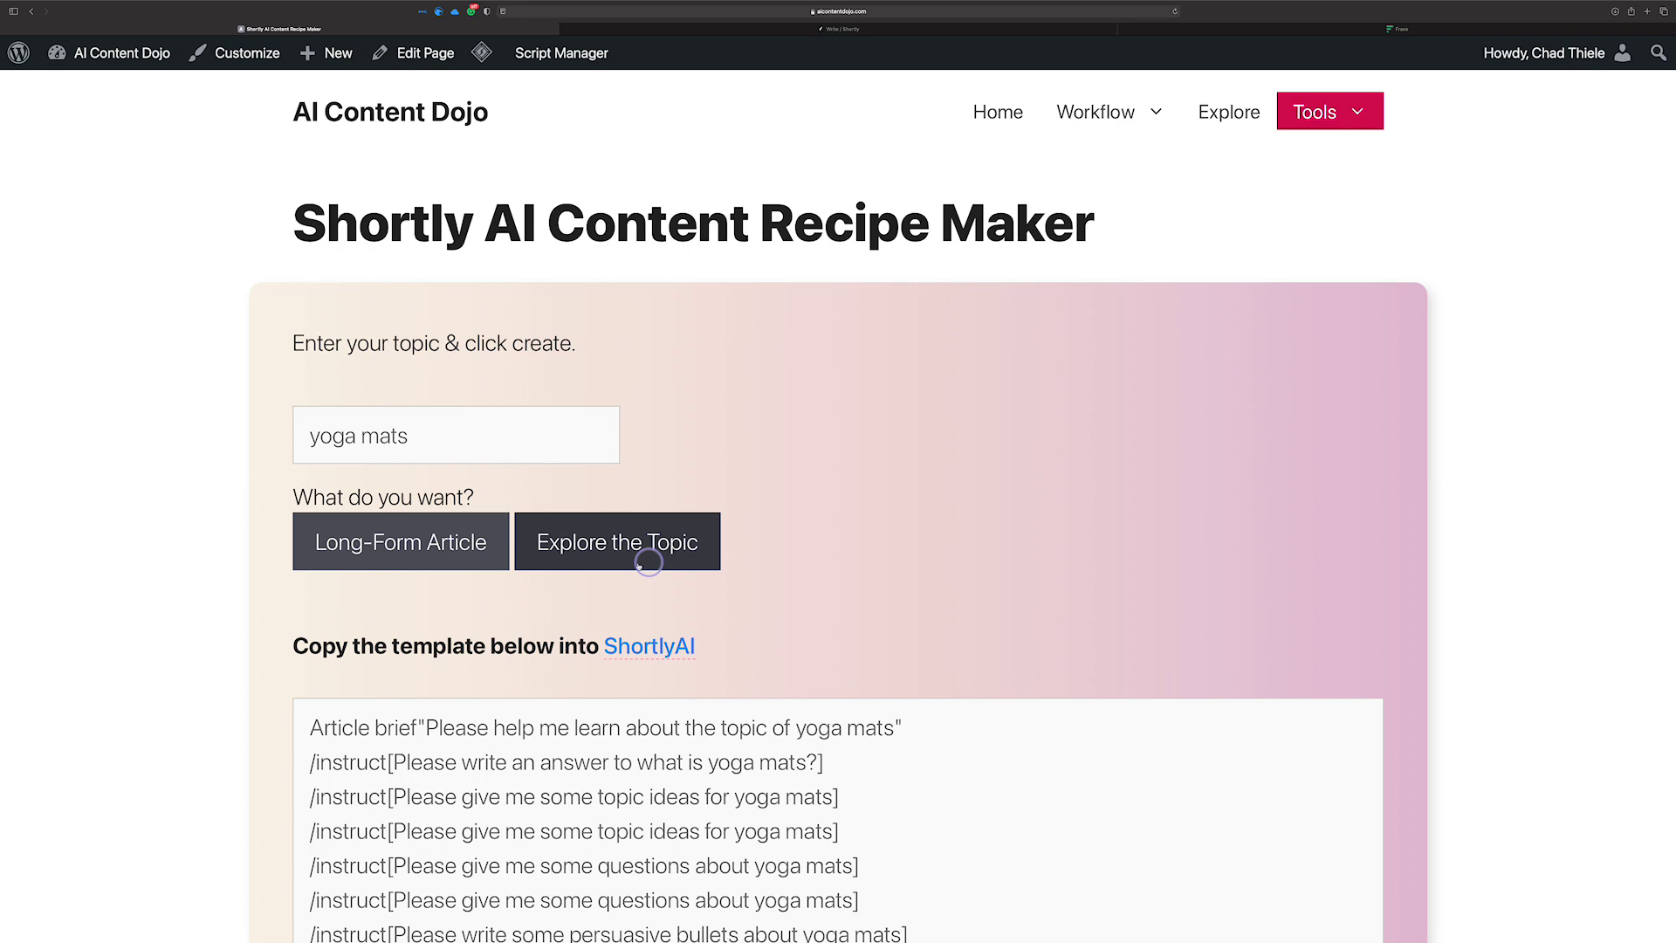
scroll(651, 550, "down", 4)
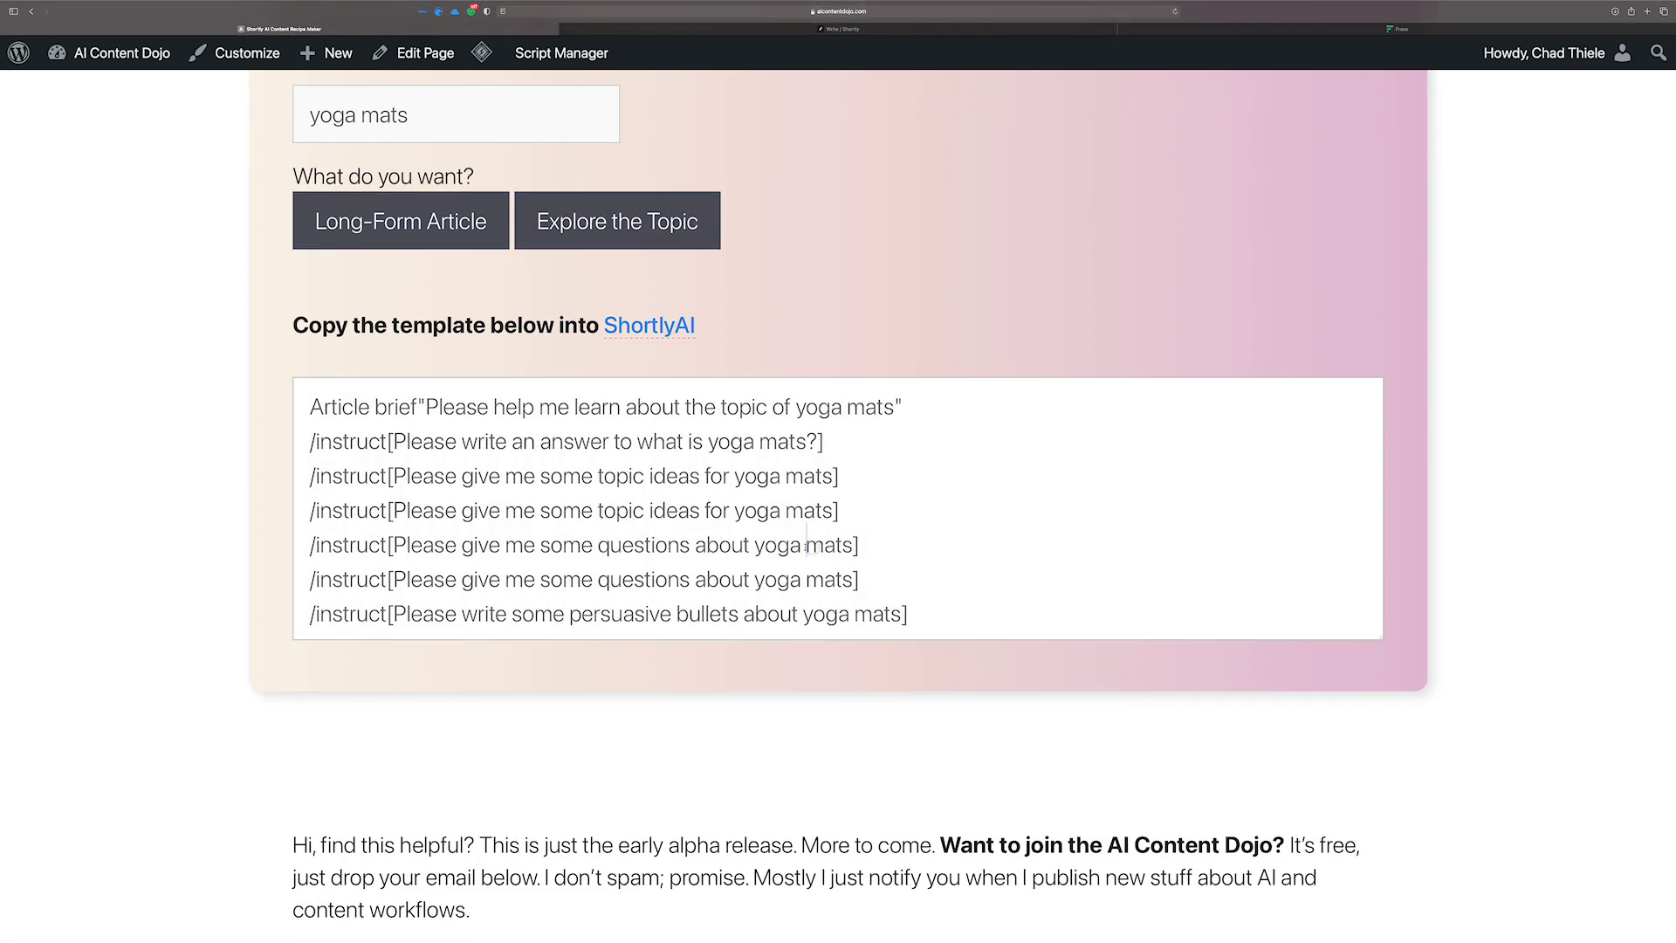
left_click(807, 567)
key("super+a")
key("super+c")
scroll(758, 365, "up", 4)
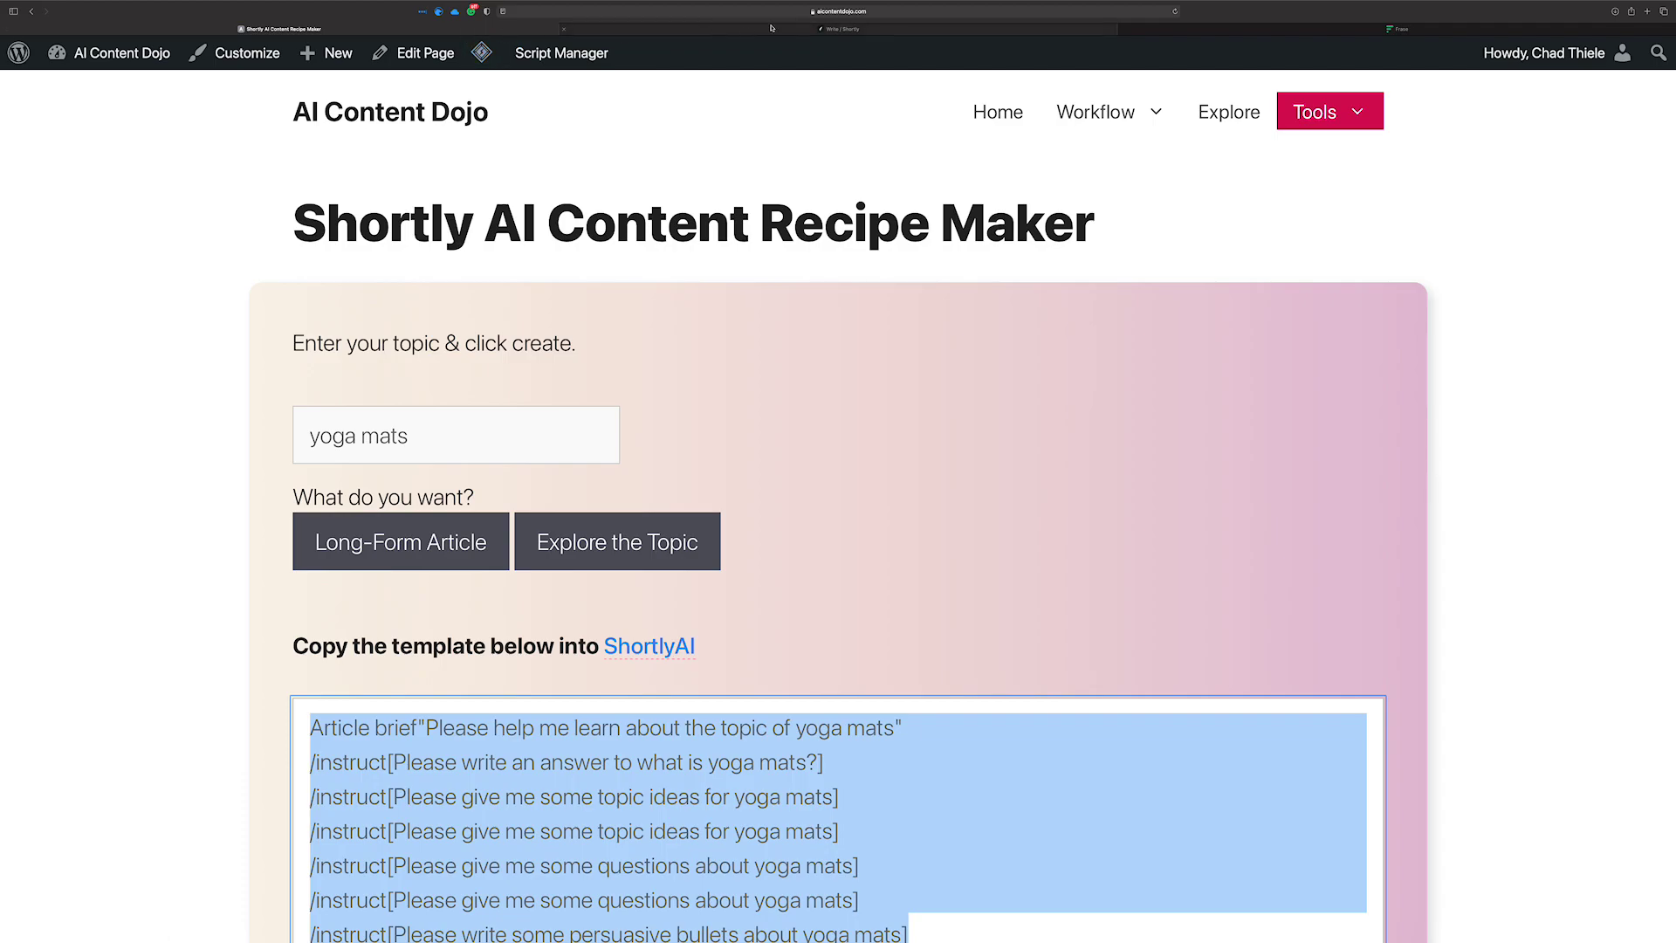
left_click(840, 28)
left_click(687, 323)
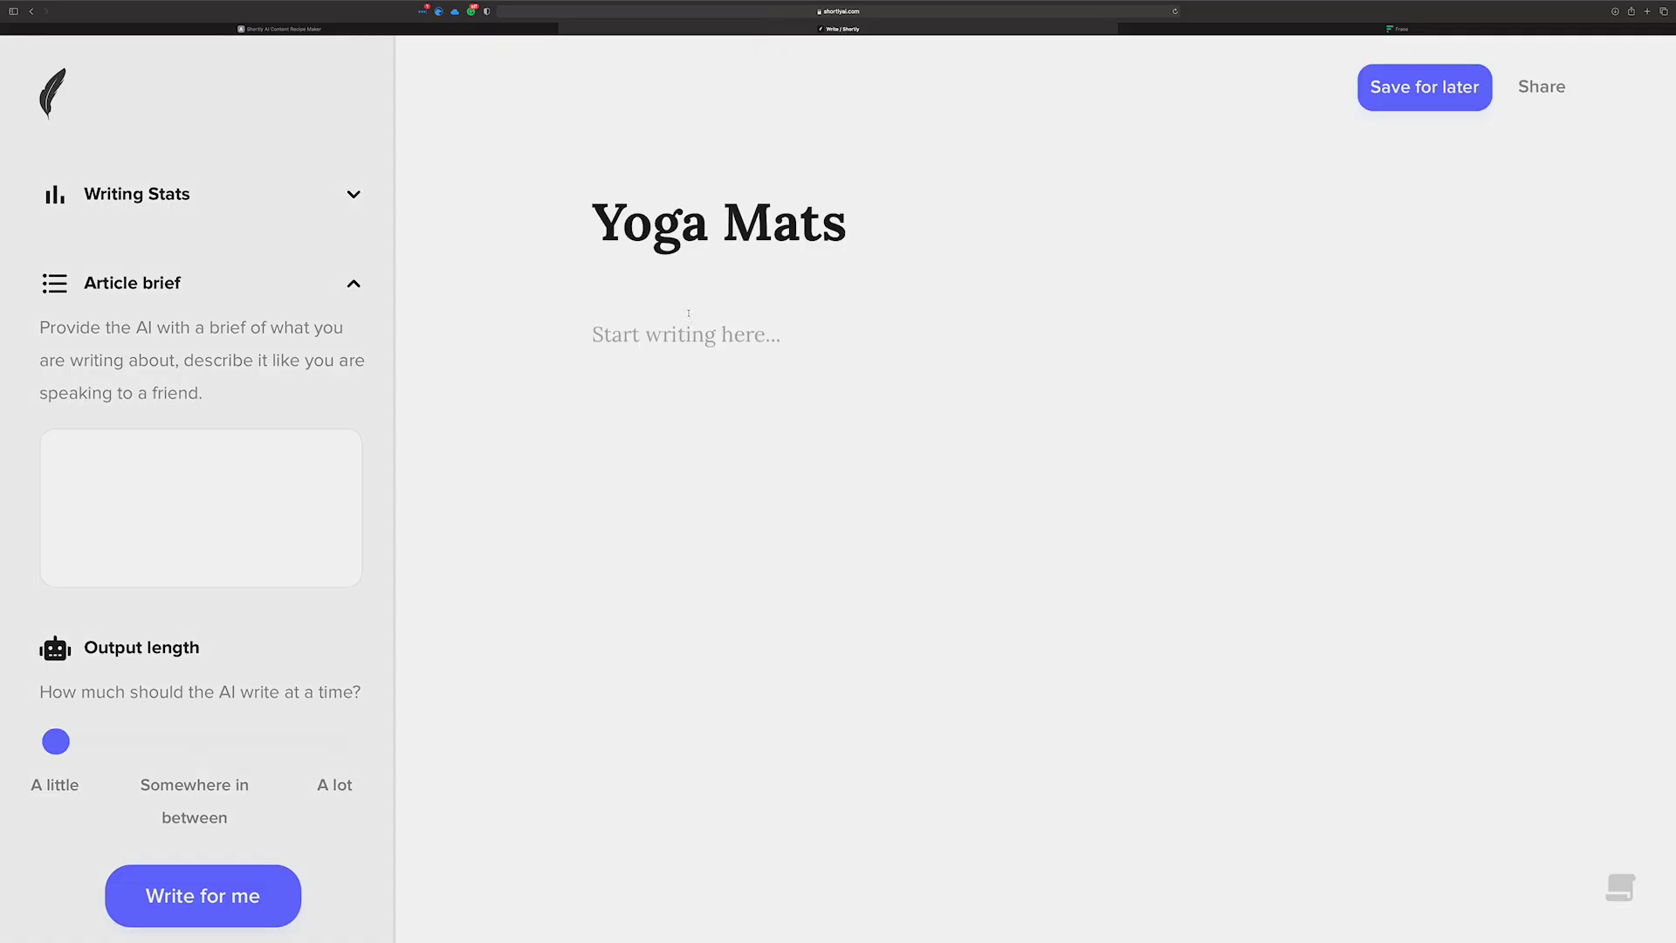
Step: Paste the template, move the yoga mats brief into the Article brief box, and delete that line from the body
key("super+v")
left_click_drag(716, 334, 1198, 340)
key("super+c")
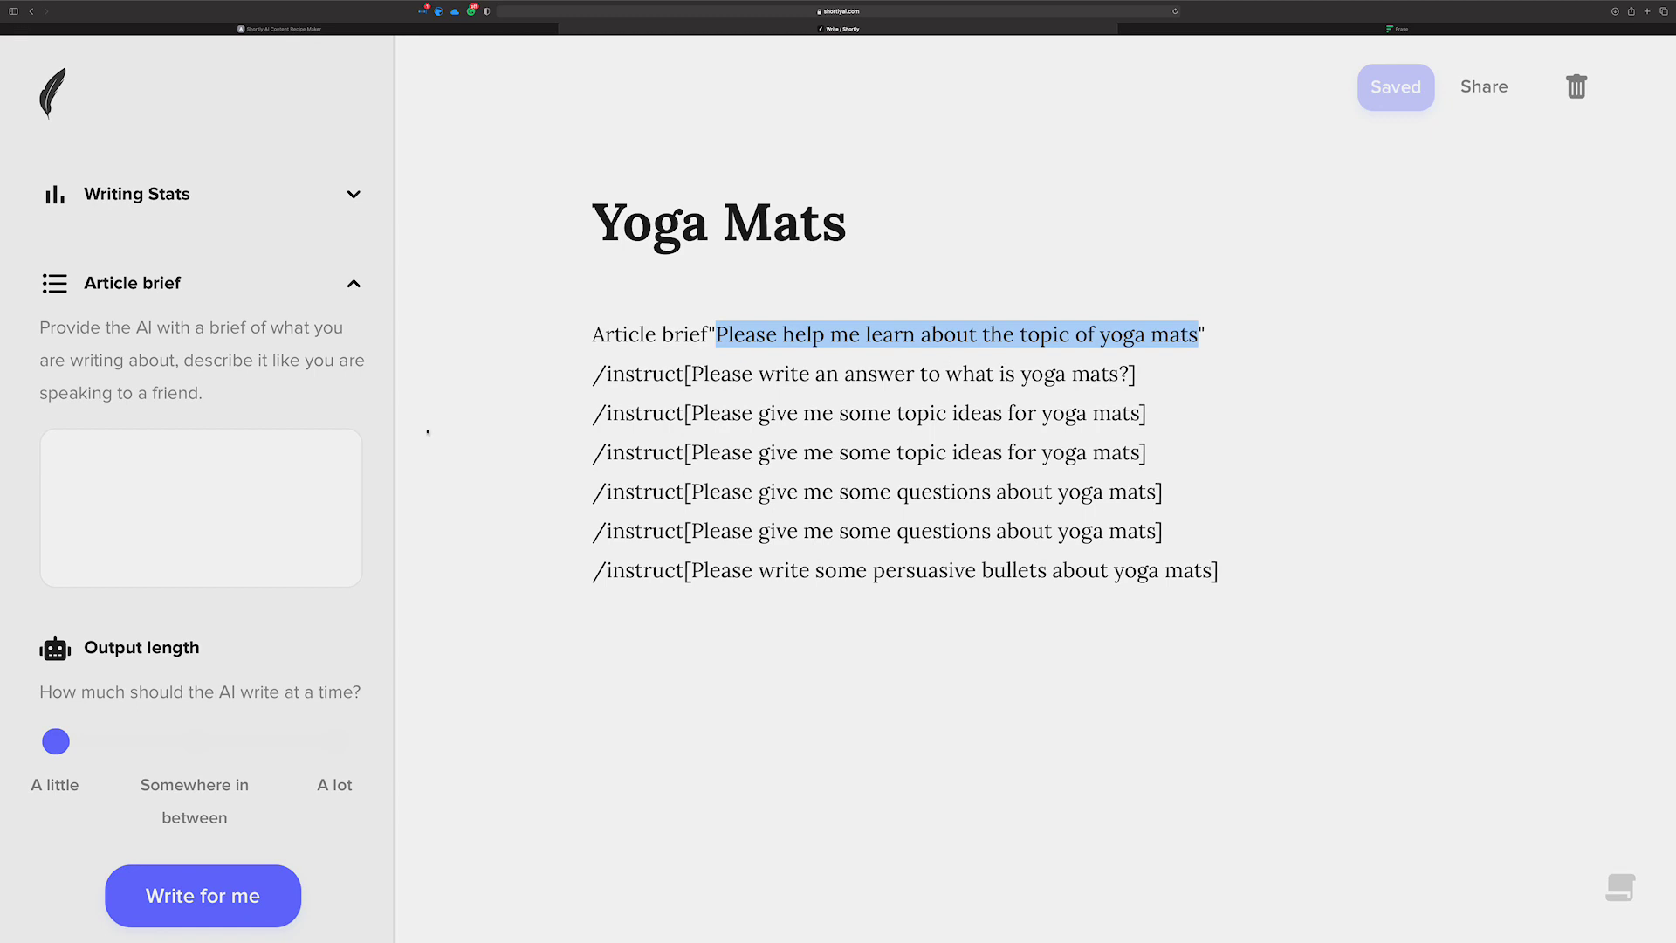
left_click(206, 455)
key("super+v")
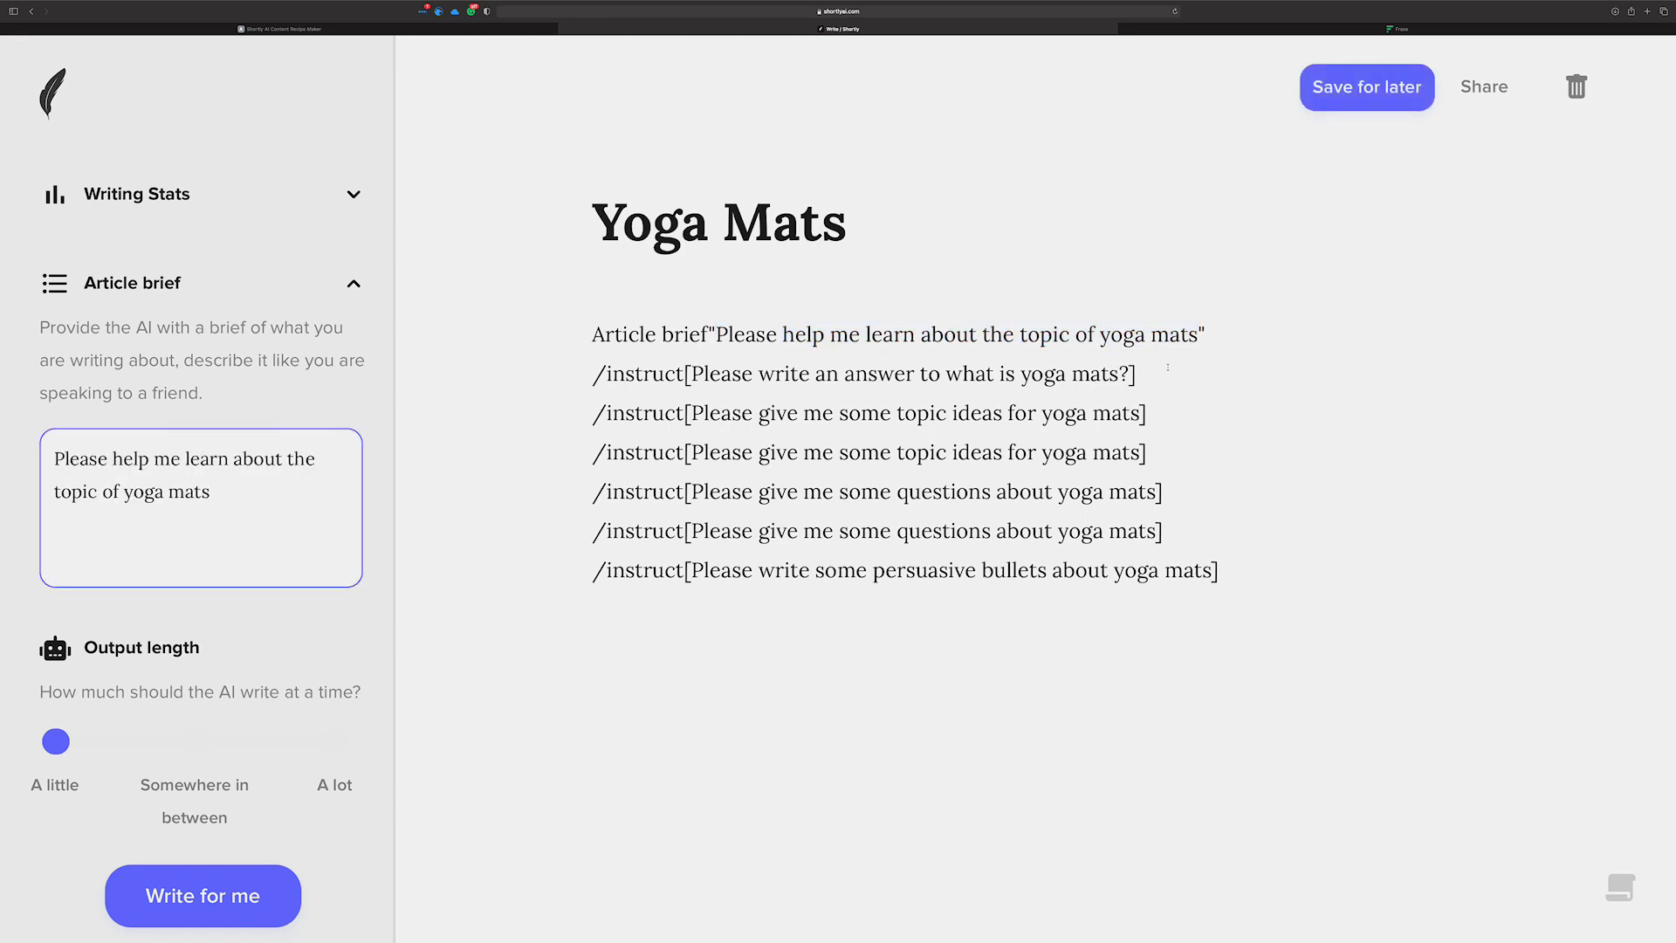
left_click_drag(1208, 333, 569, 329)
key("BackSpace")
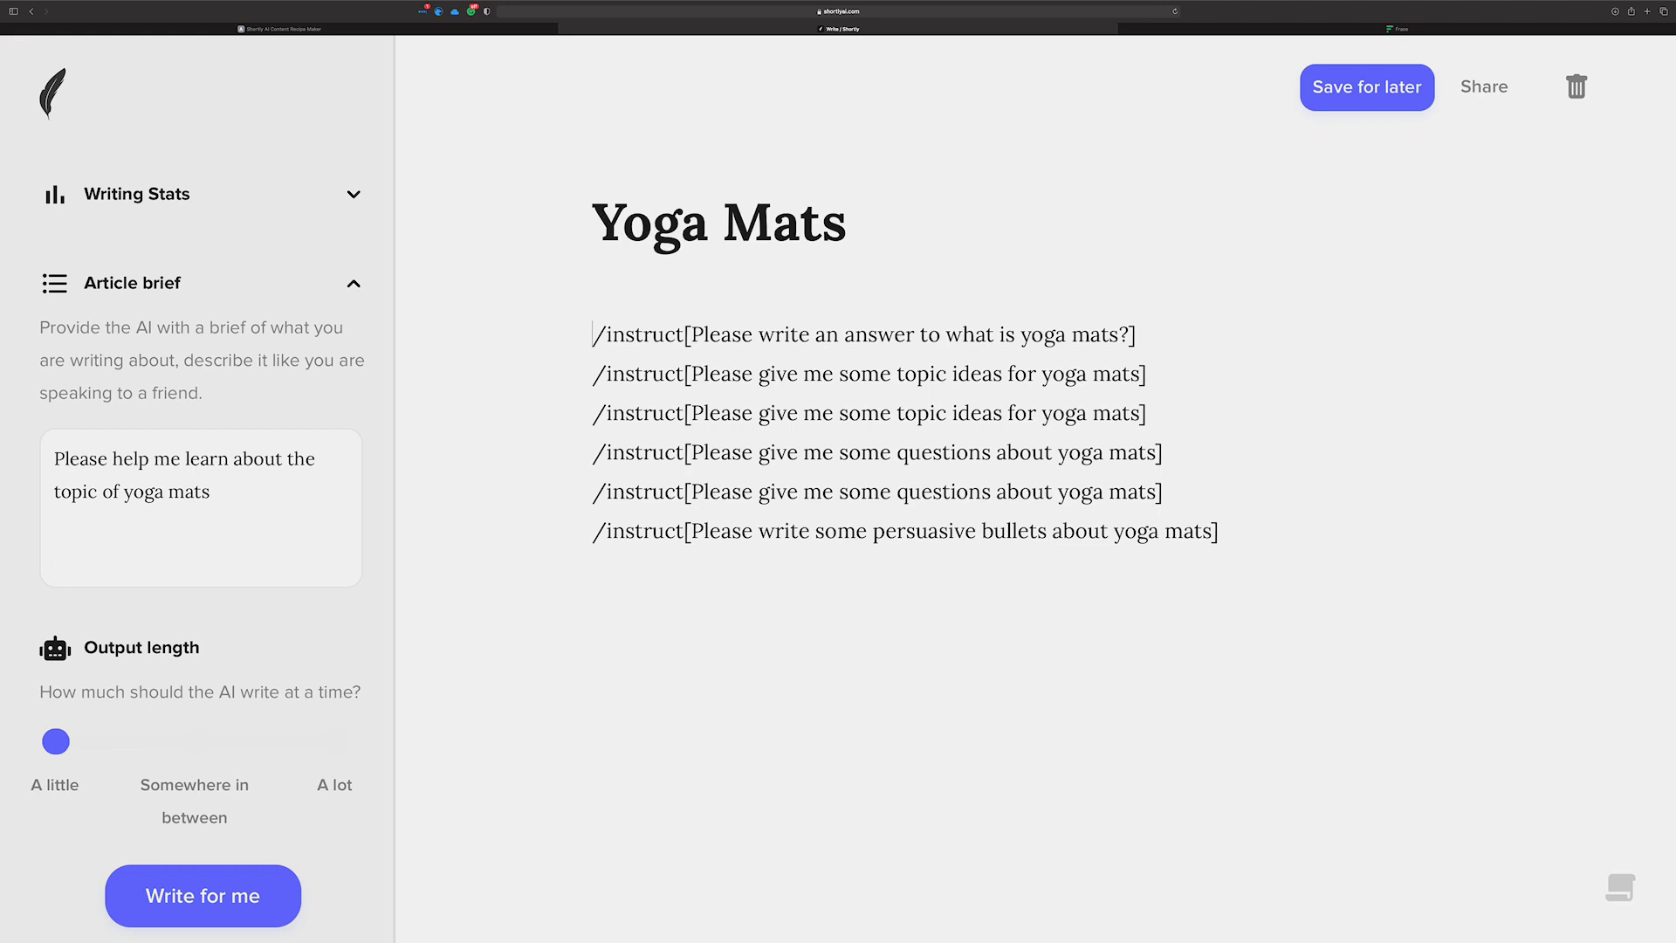
Step: Add a blank line after each of the six /instruct prompts
left_click(1197, 332)
key("Return")
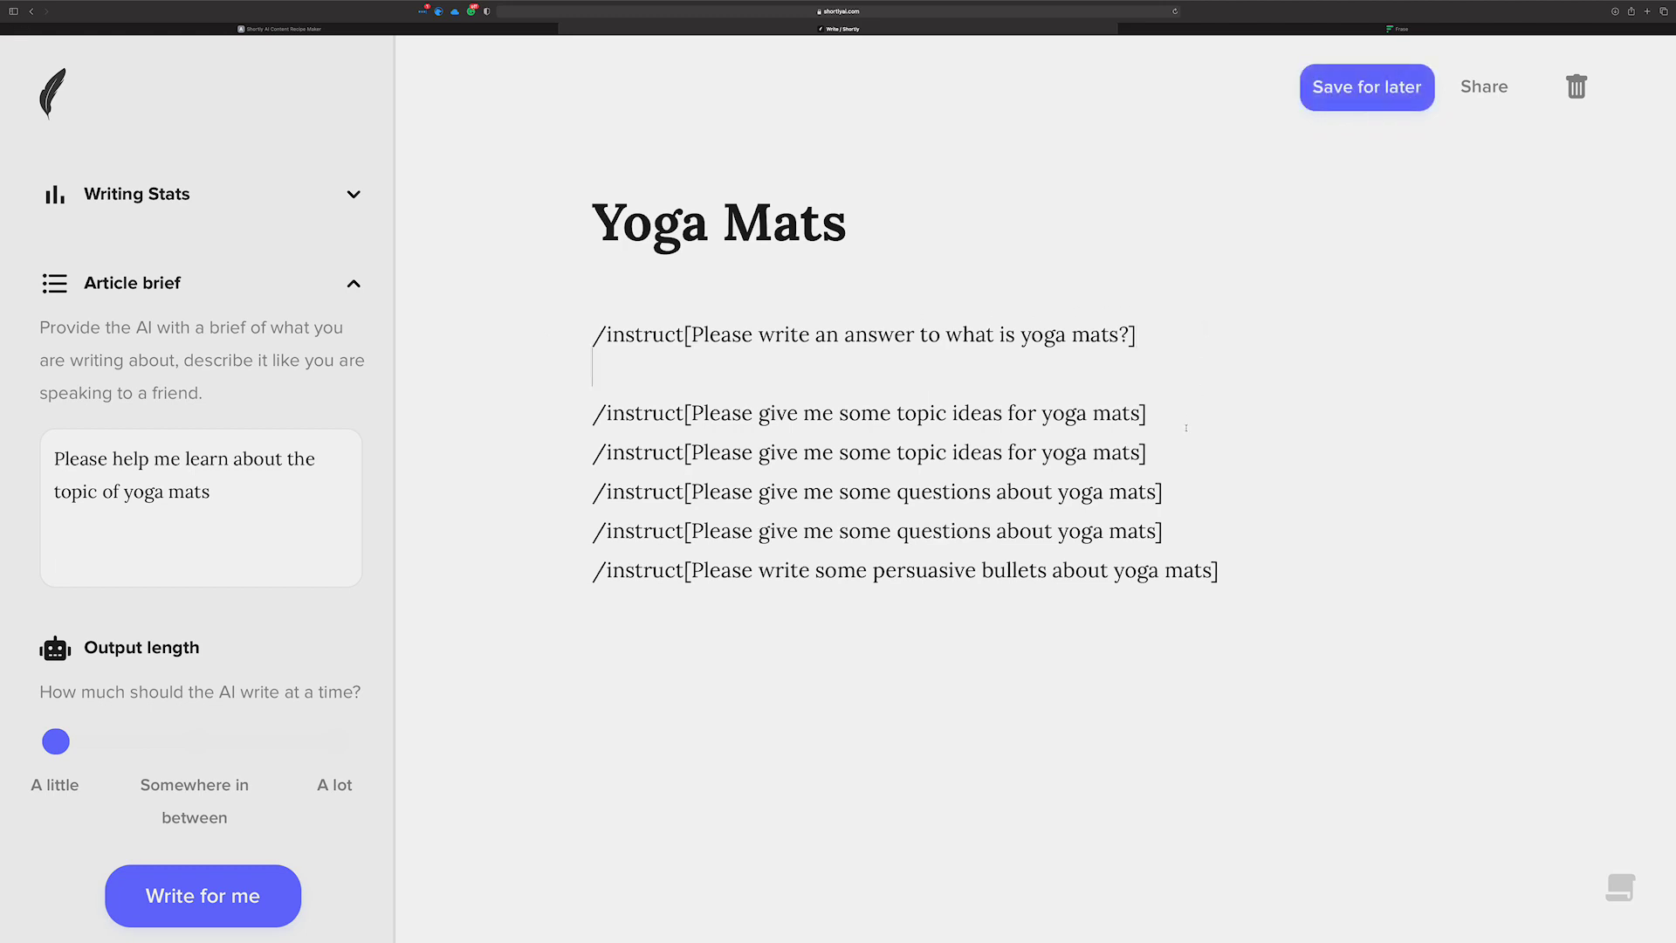
left_click(1176, 421)
key("Return")
left_click(1160, 498)
key("Return")
left_click(1179, 577)
key("Return")
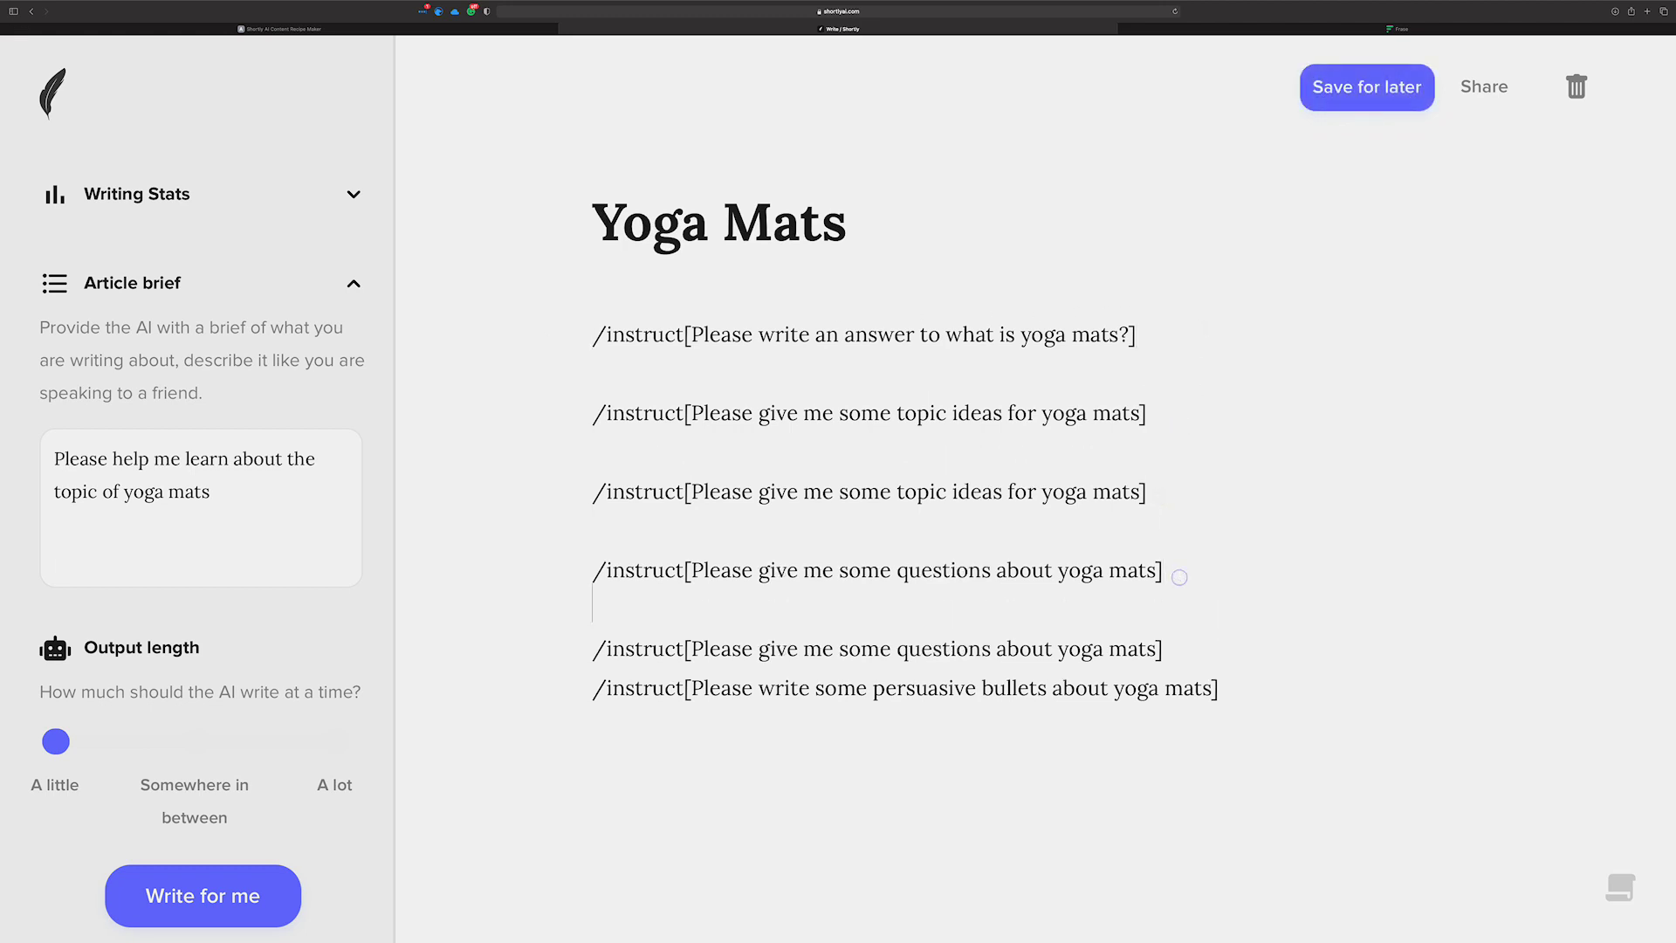
left_click(1172, 652)
key("Return")
left_click(1240, 727)
key("Return")
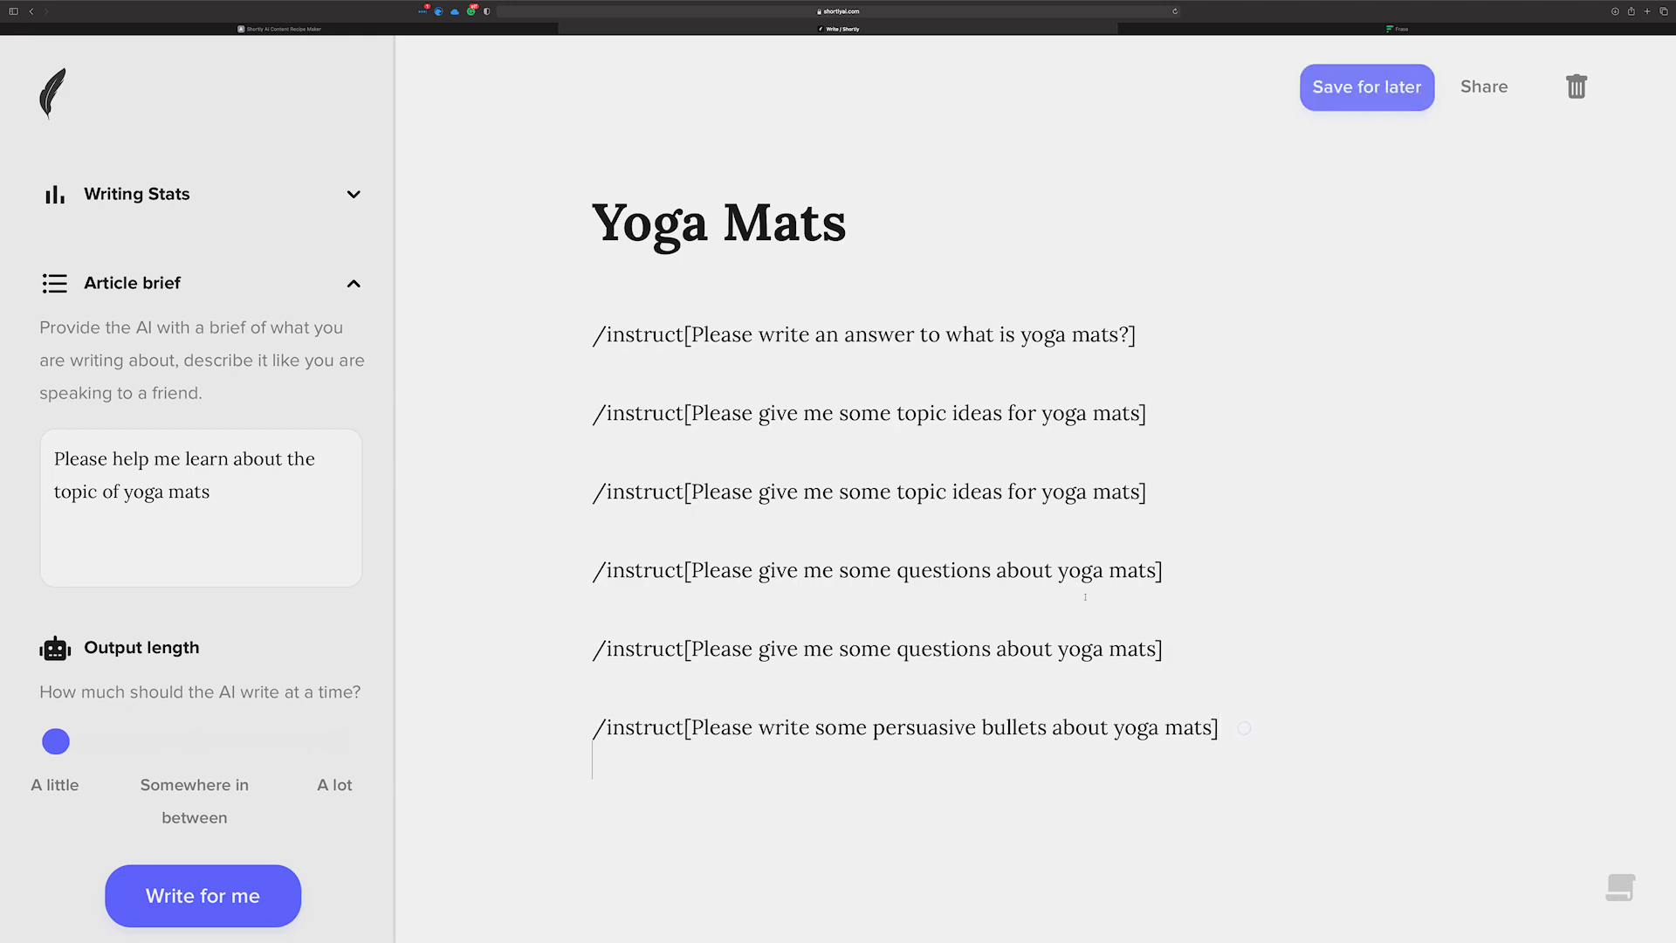
left_click(1161, 323)
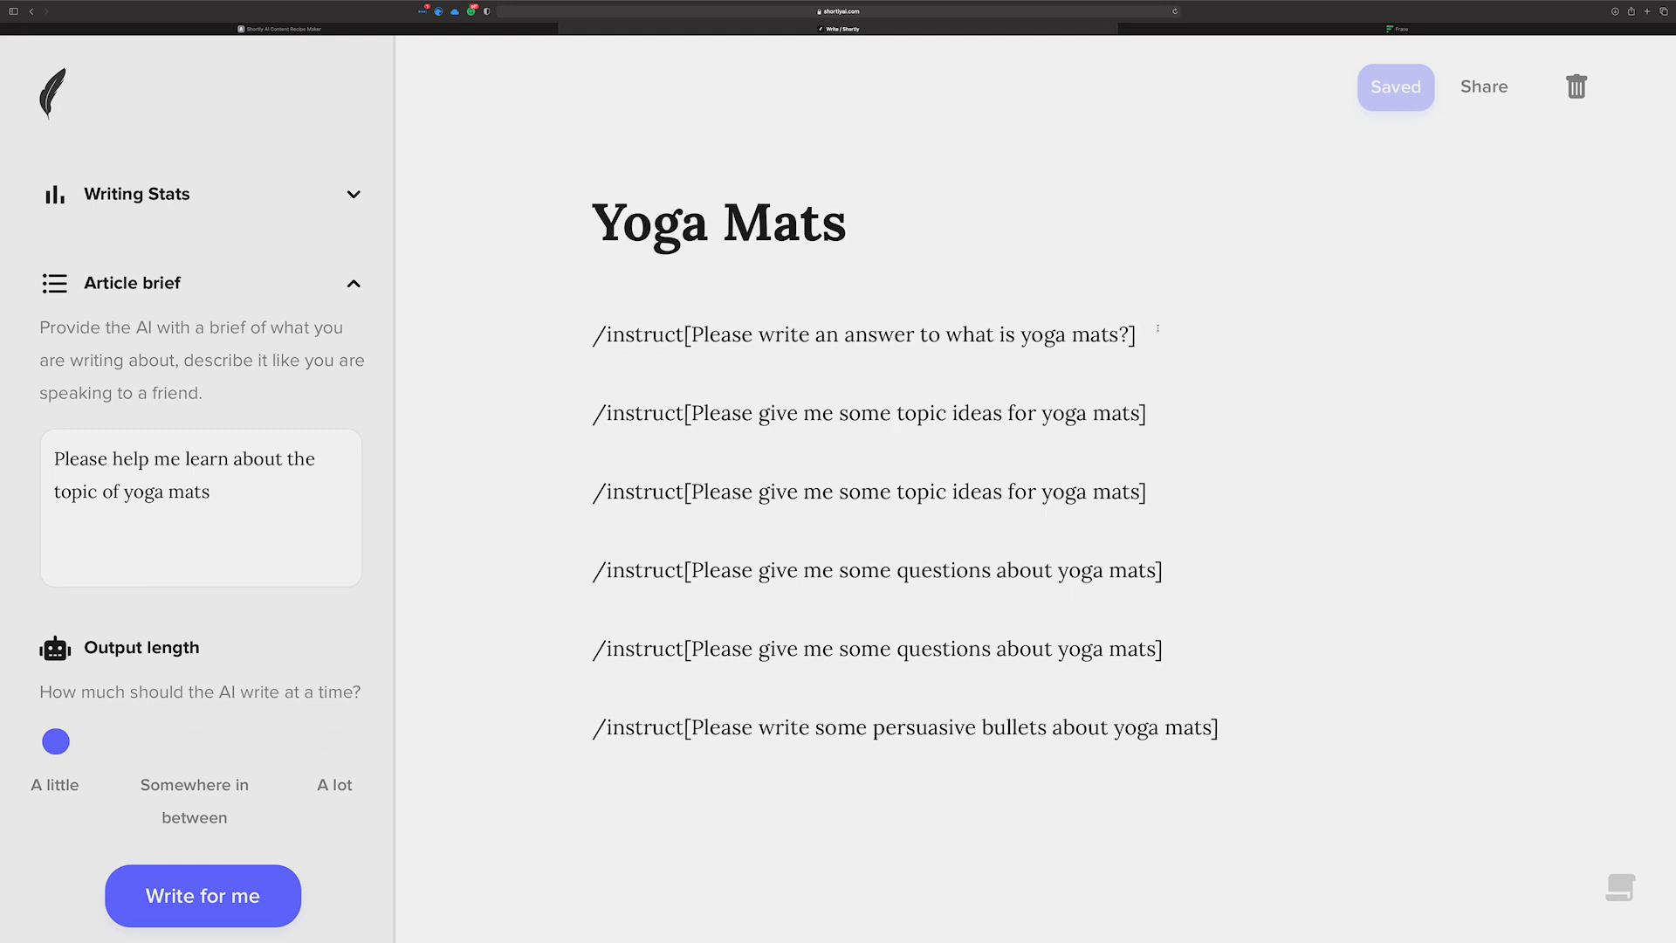
Step: Have the AI write an intro paragraph answering what yoga mats are
key("super+Return")
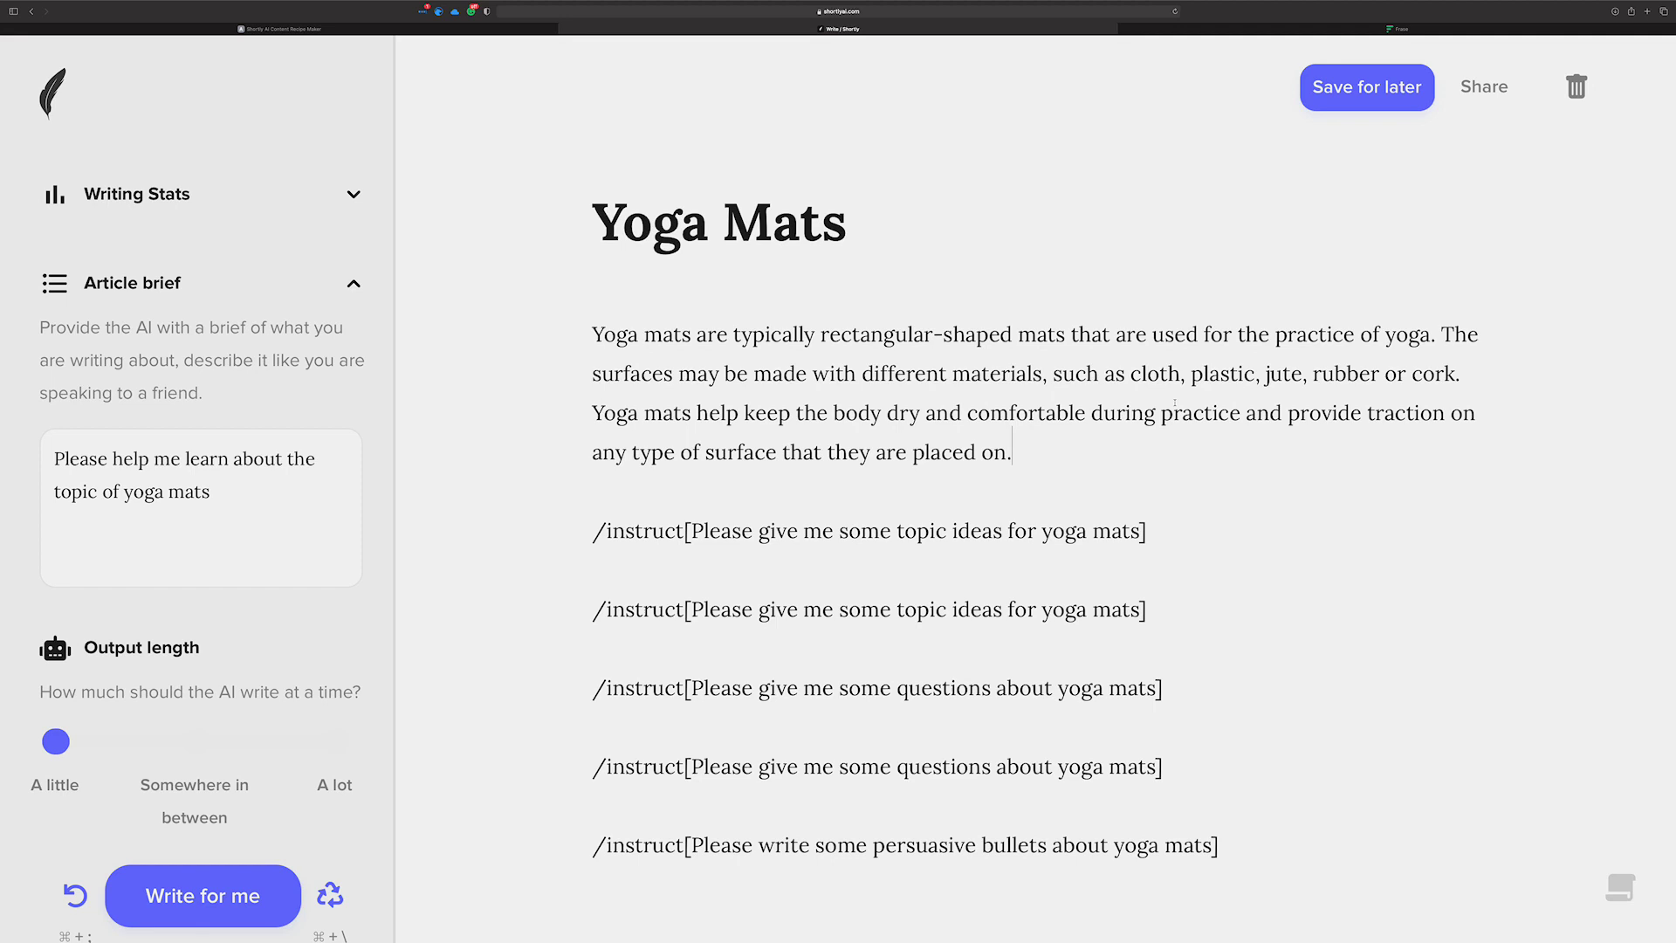
scroll(1189, 408, "down", 2)
scroll(1189, 409, "down", 2)
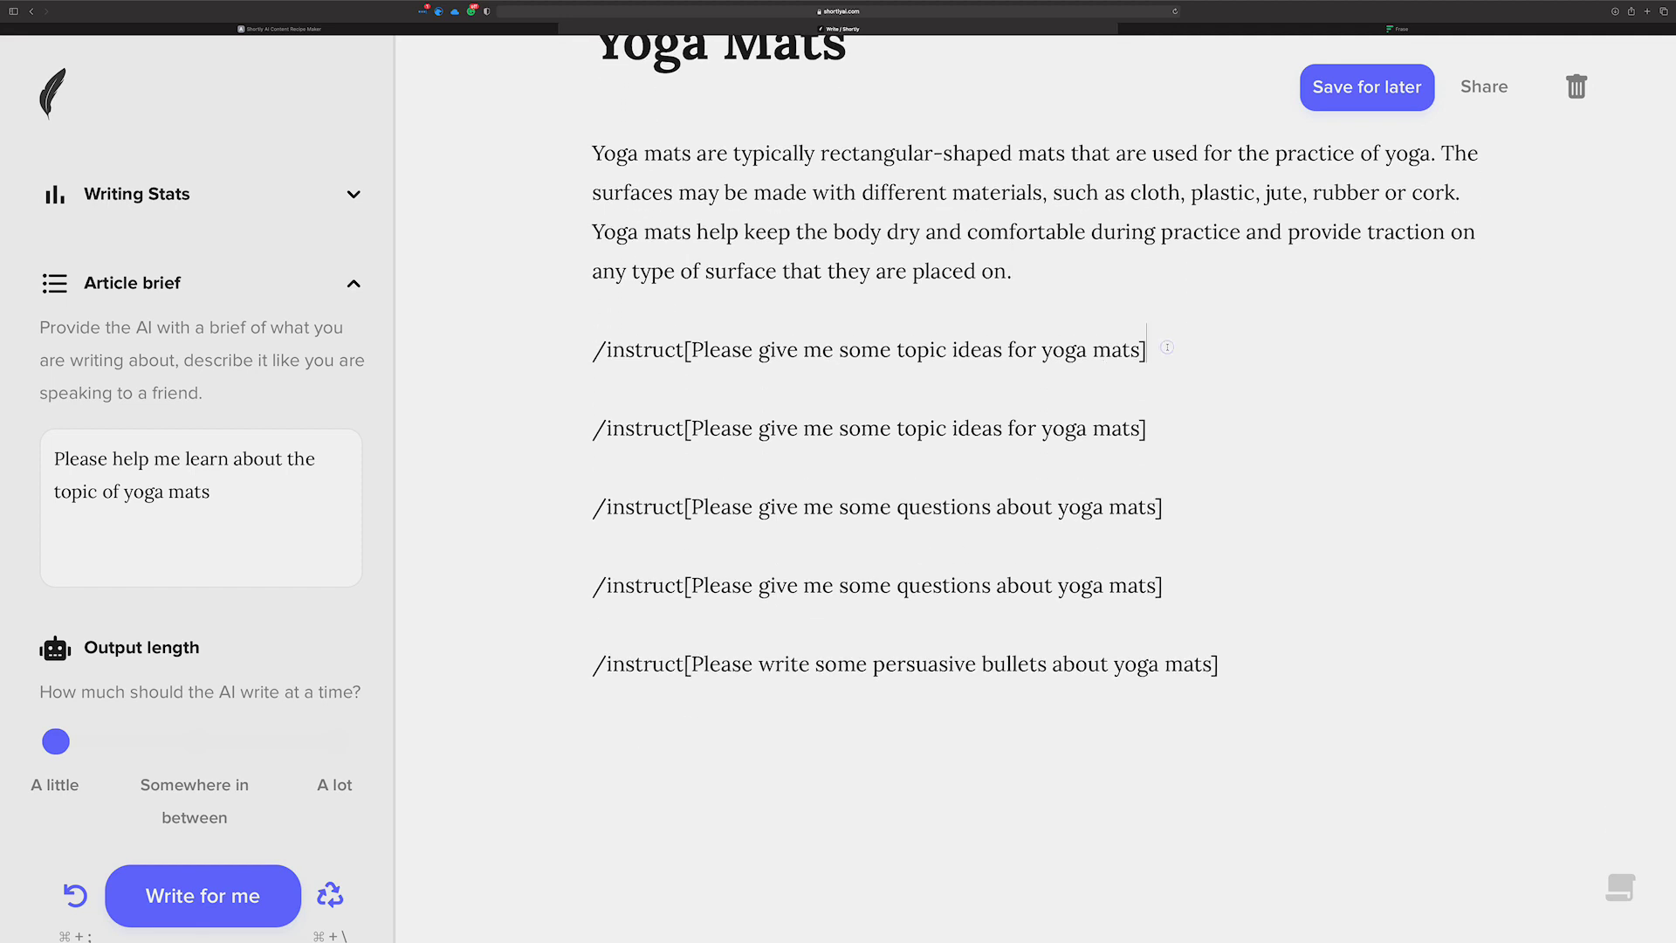
Step: Generate nine yoga mat topic ideas from the two topic-idea prompts
key("super+Return")
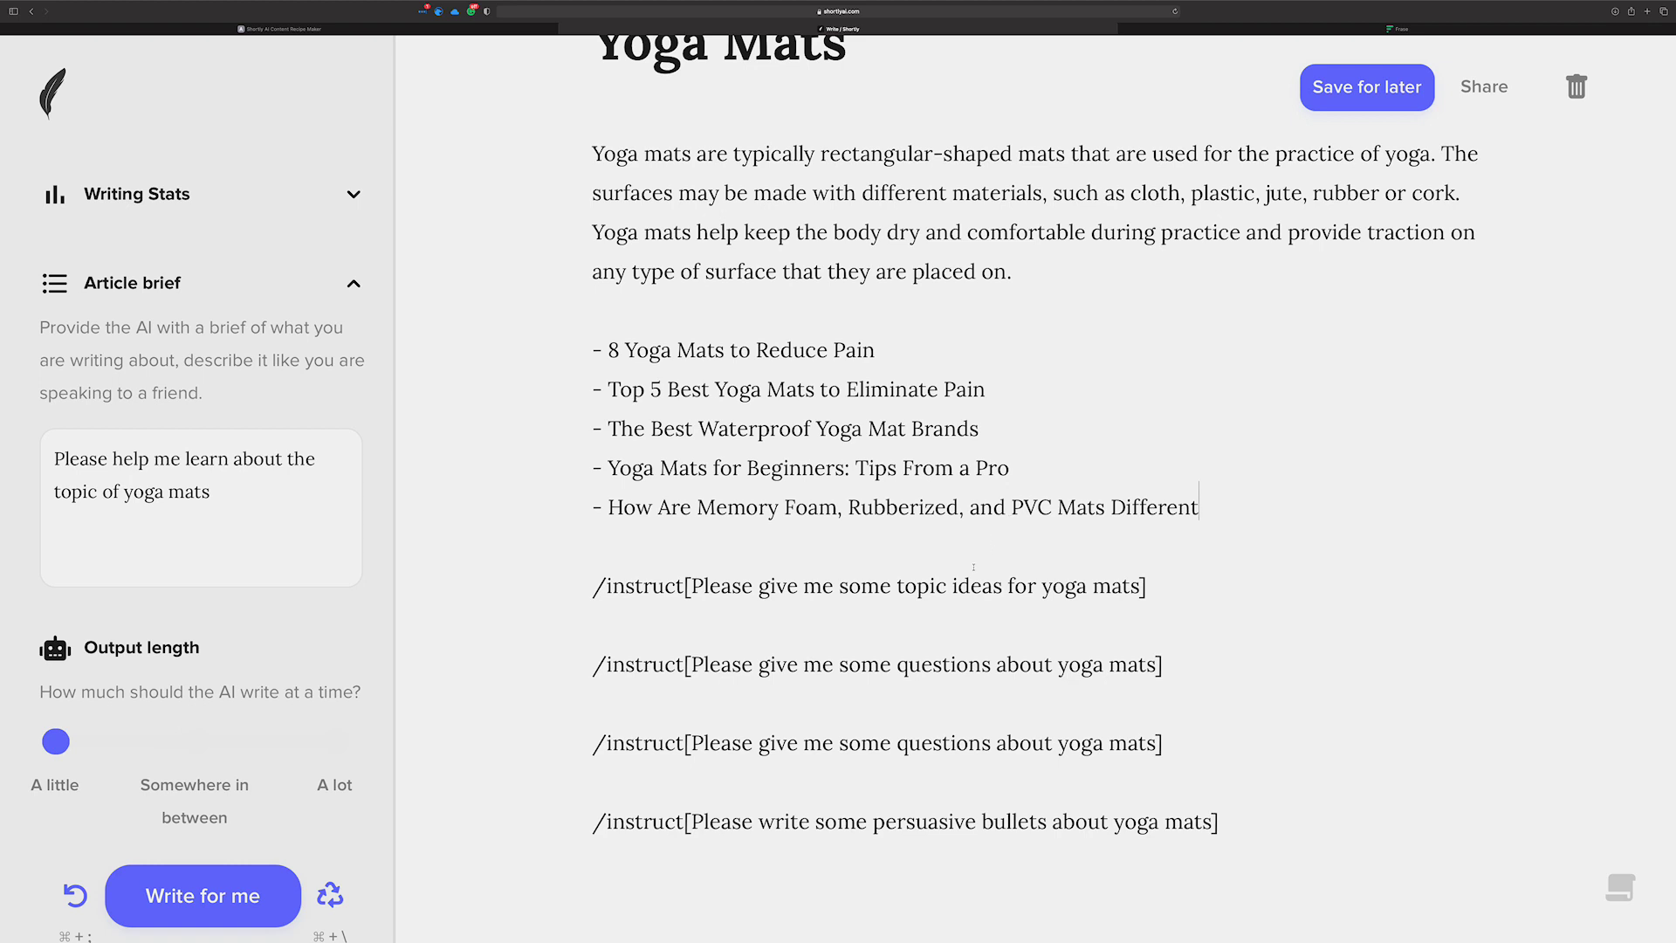
left_click(964, 546)
key("BackSpace")
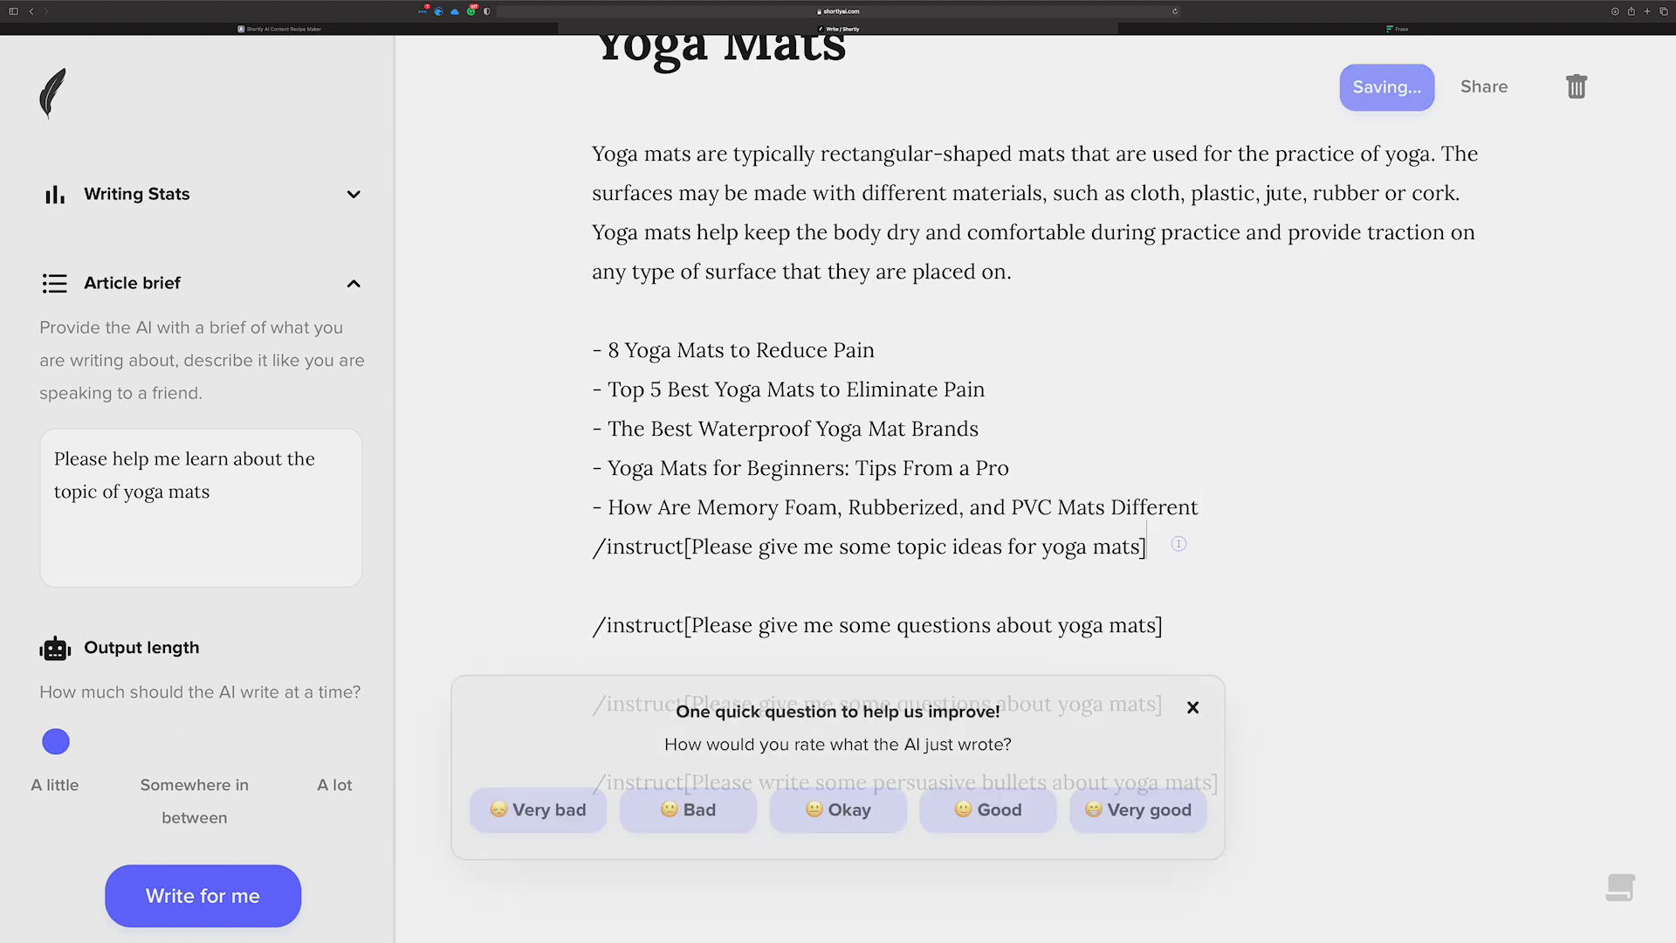
key("super+Return")
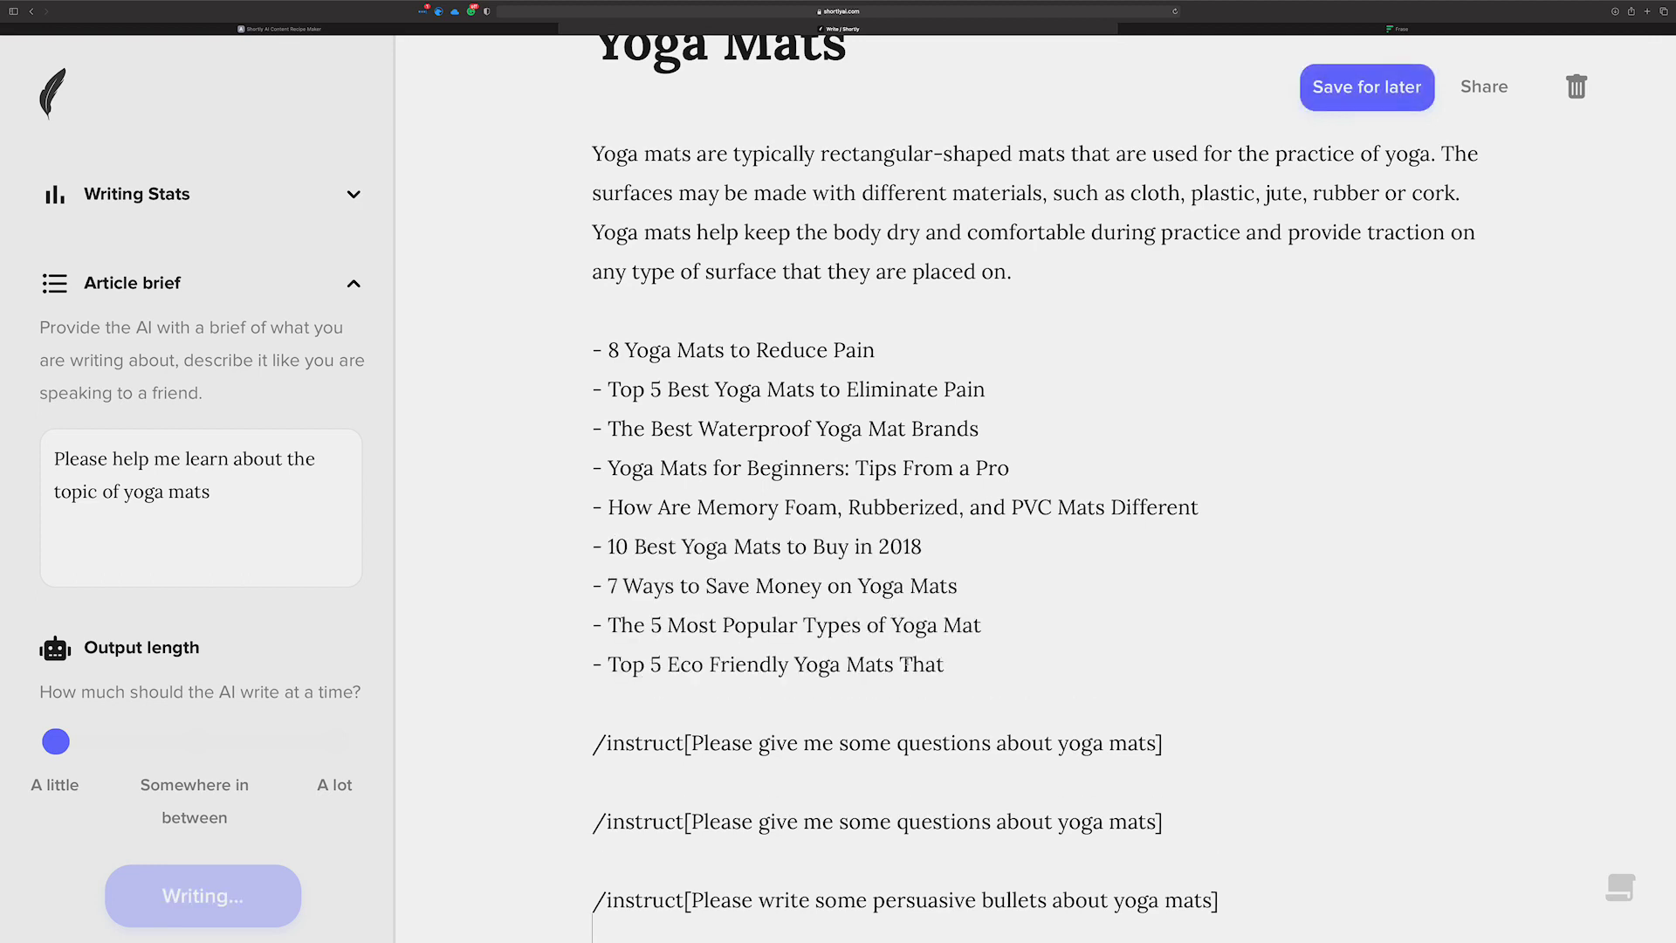
scroll(1014, 661, "down", 5)
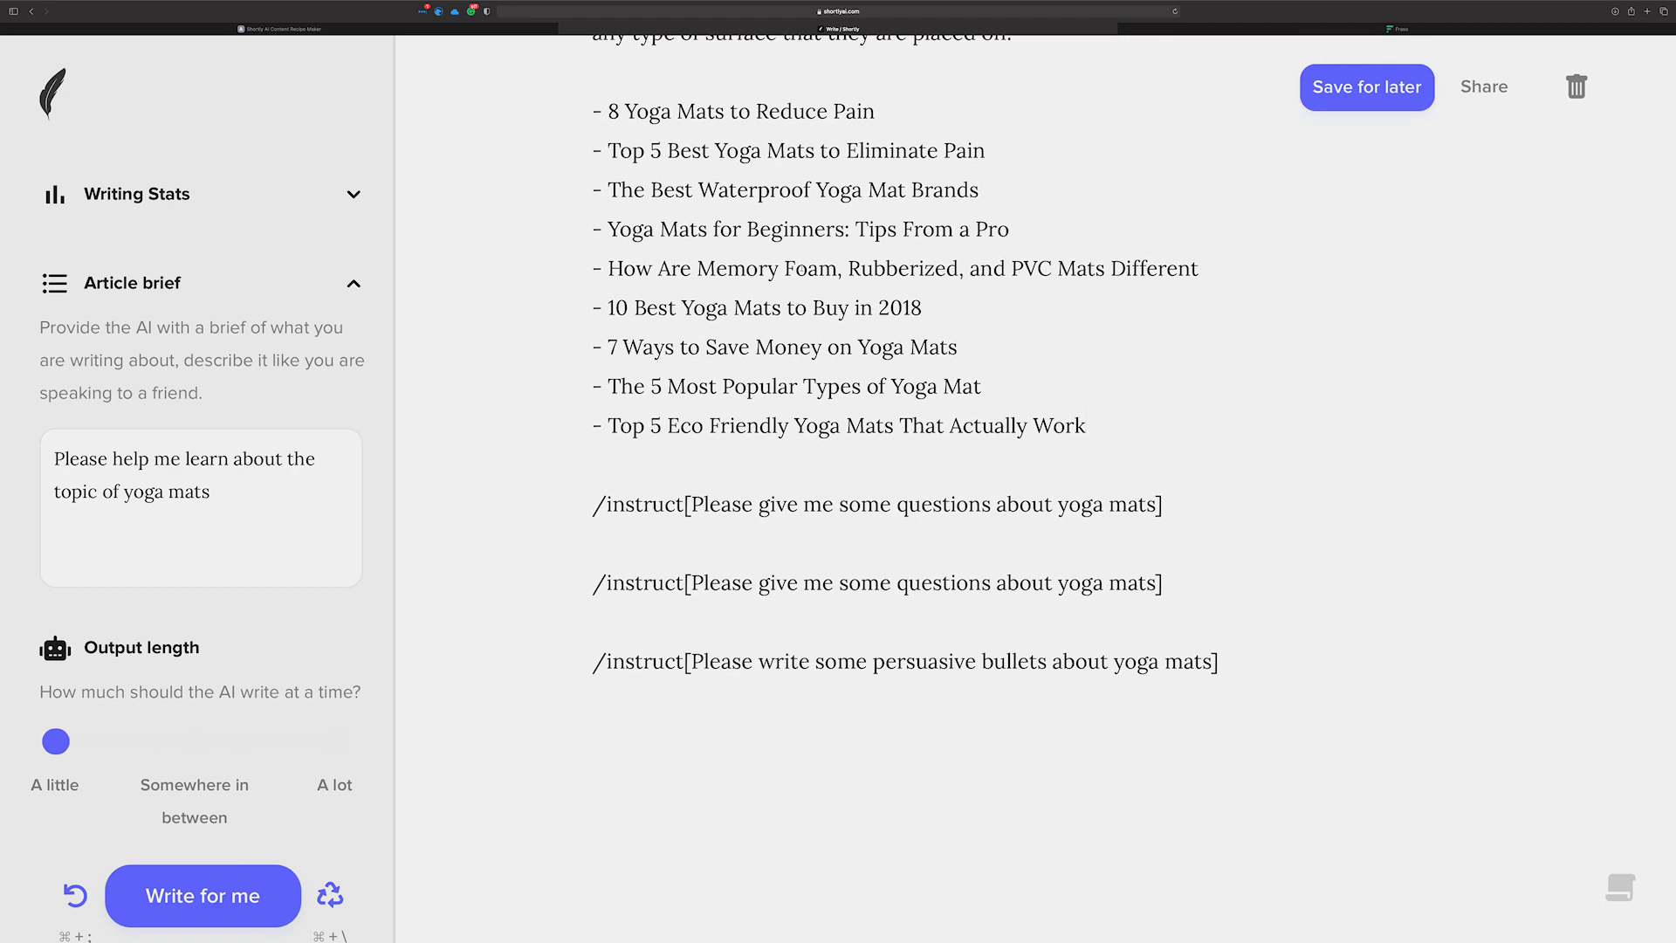
Step: Generate ten yoga mat questions from both question prompts, removing the blank line between them
left_click(1190, 501)
key("super+Return")
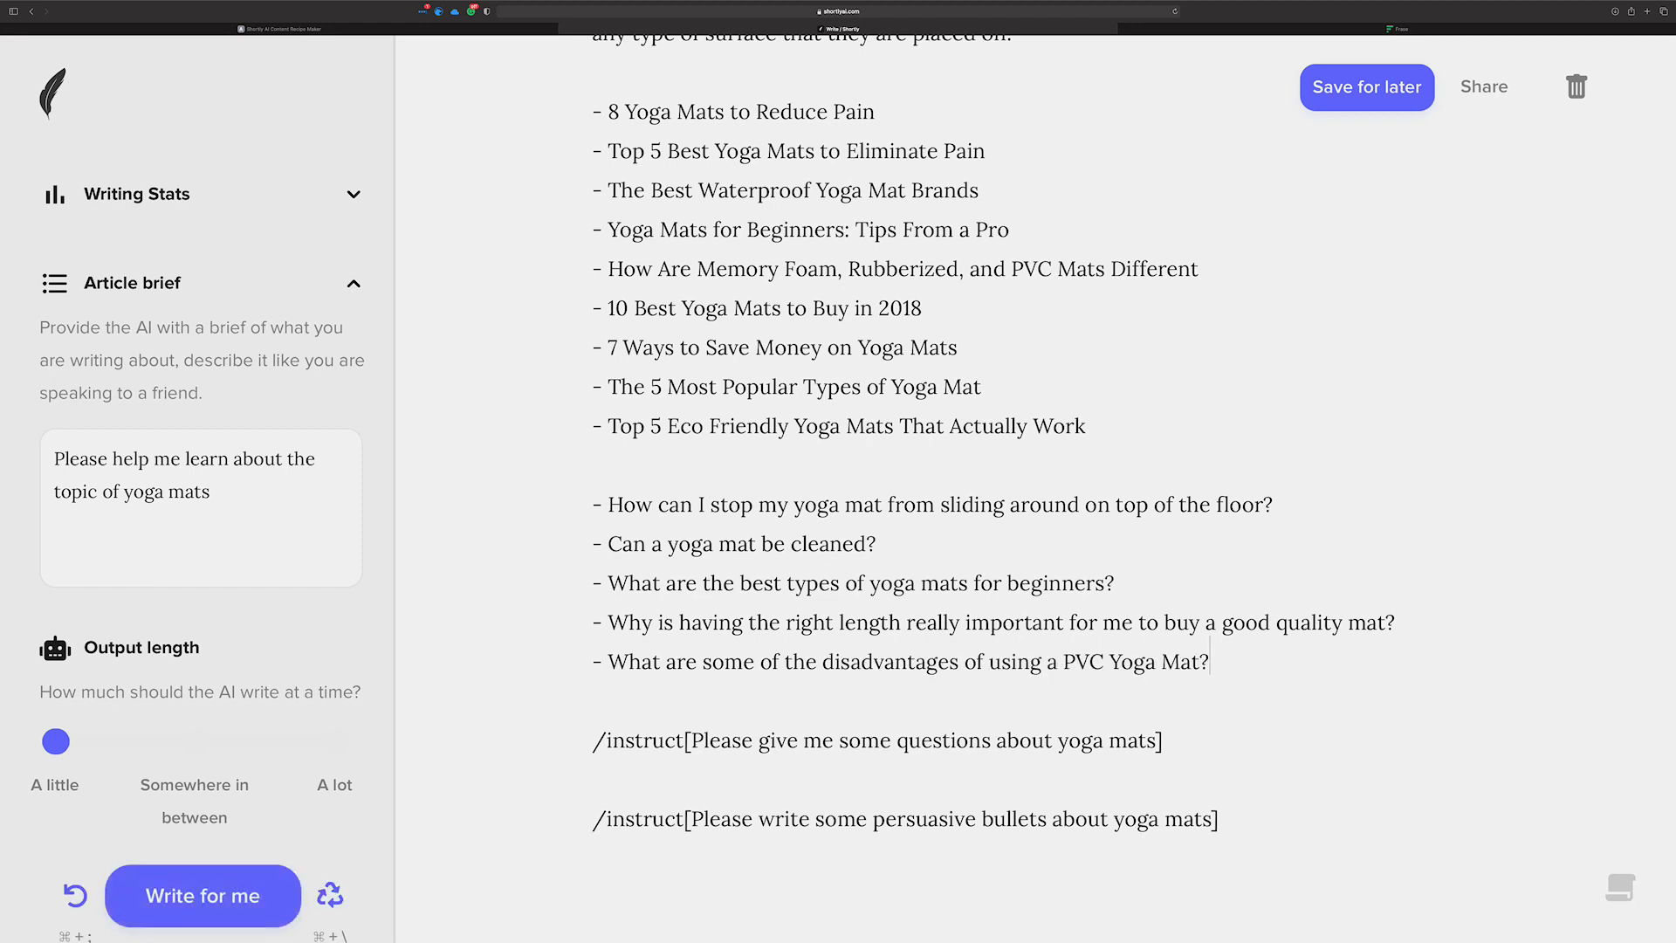
left_click(1056, 691)
key("Delete")
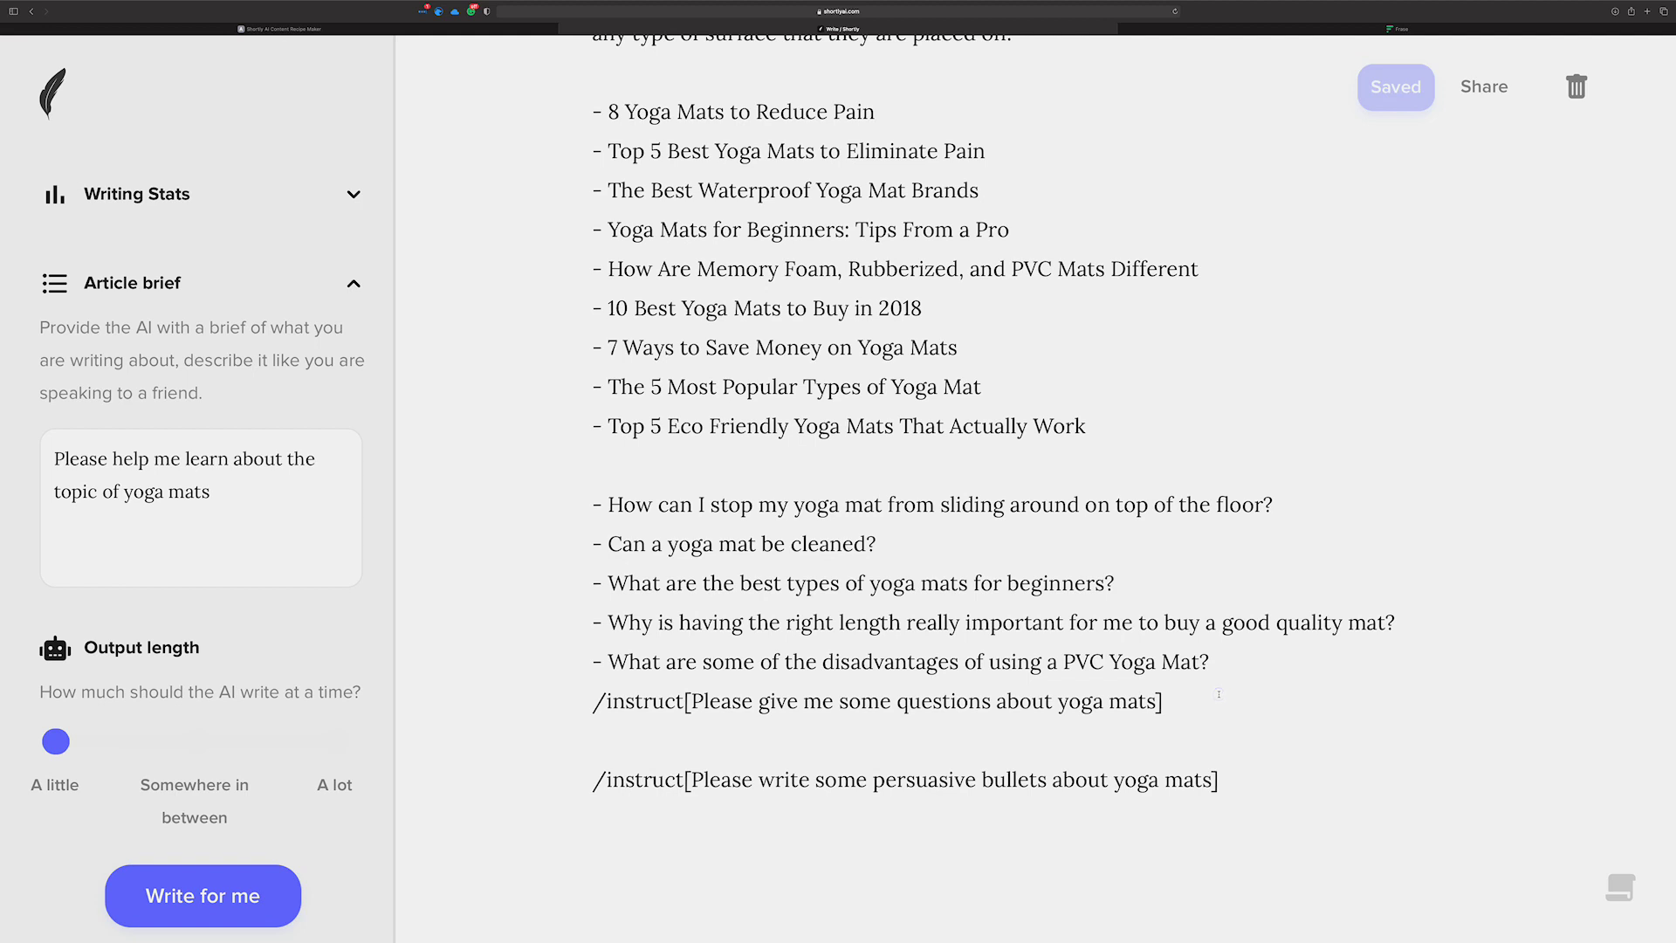
key("super+Return")
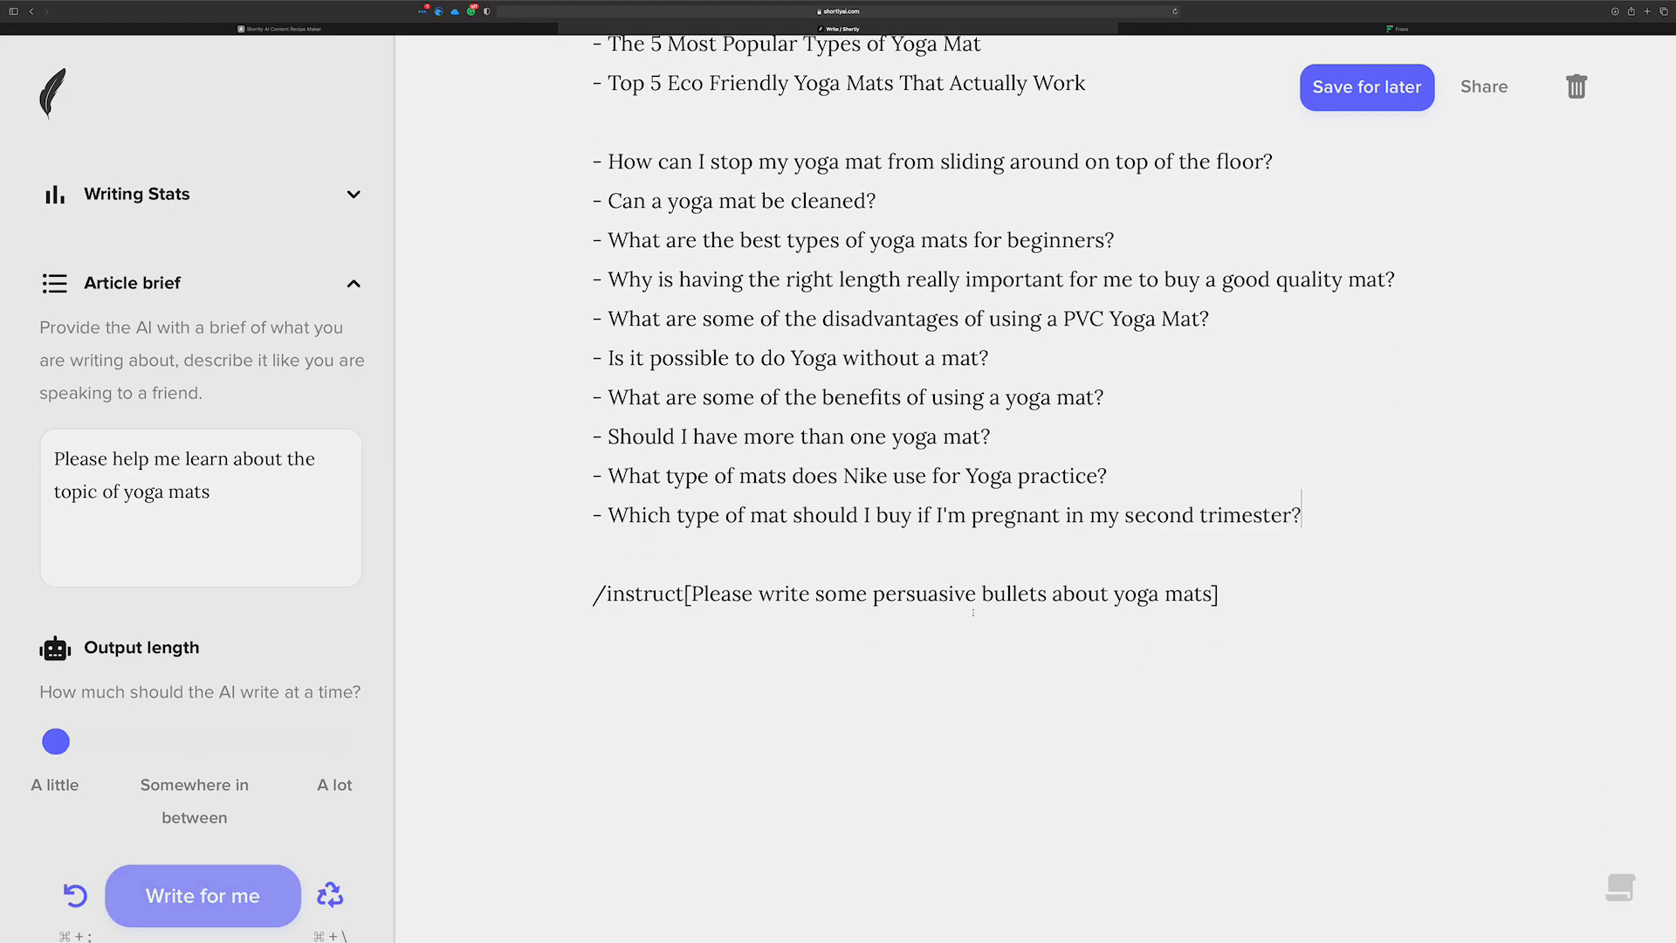
Step: Have the AI write four persuasive bullets about yoga mats from the last prompt
left_click(1247, 591)
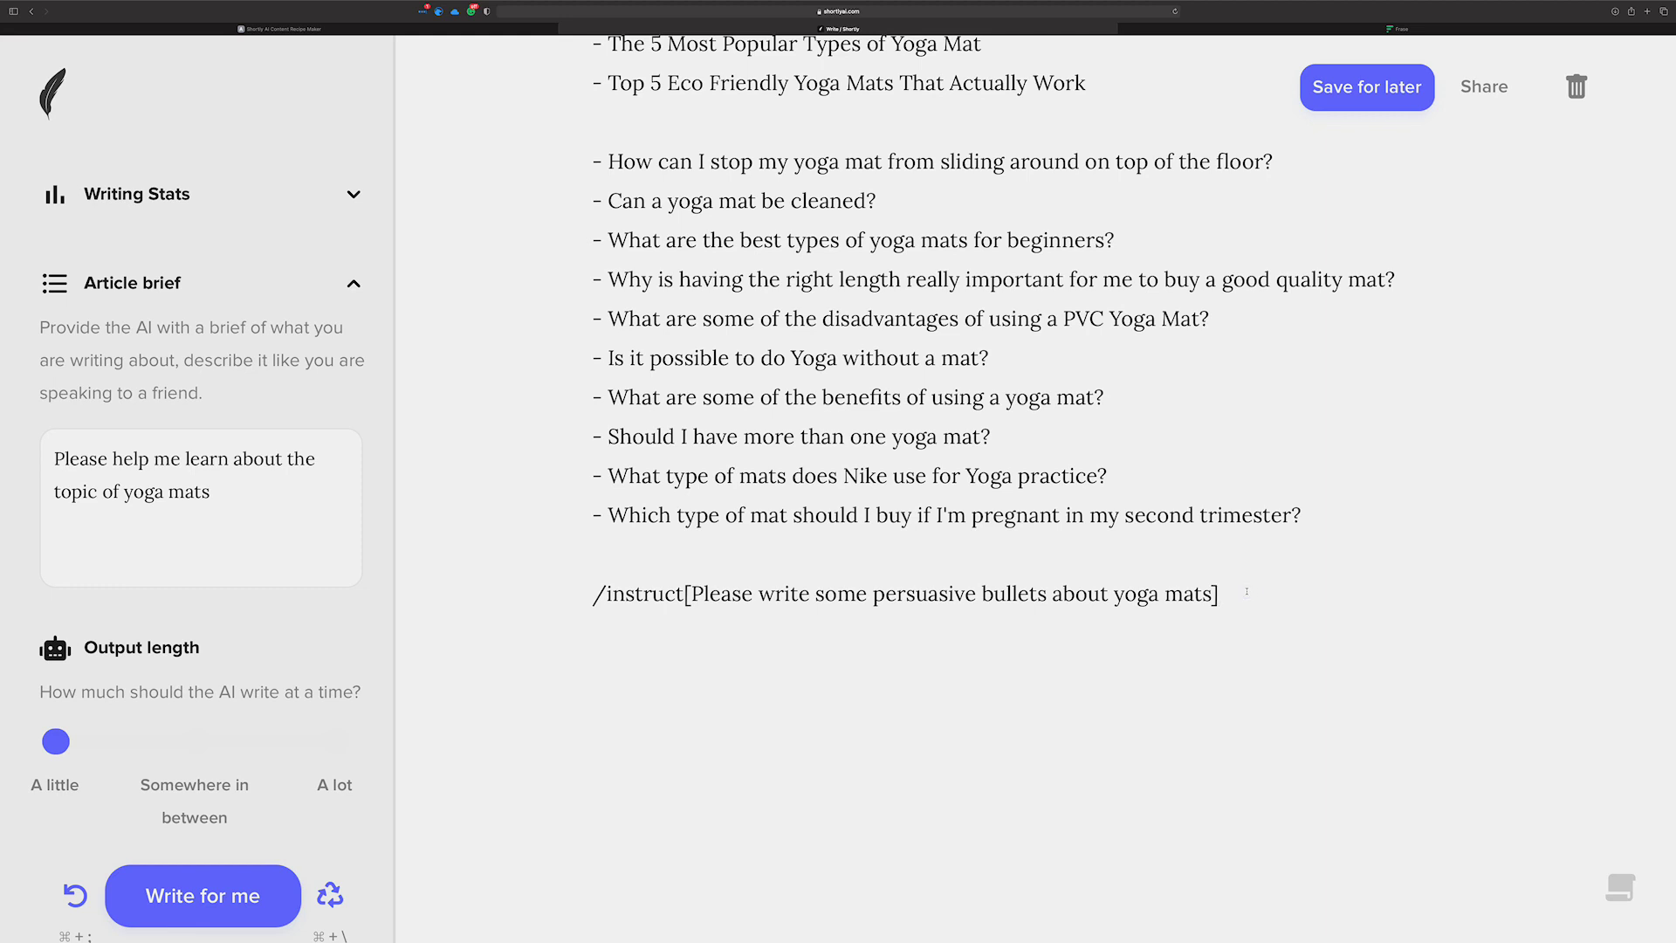
key("super+Return")
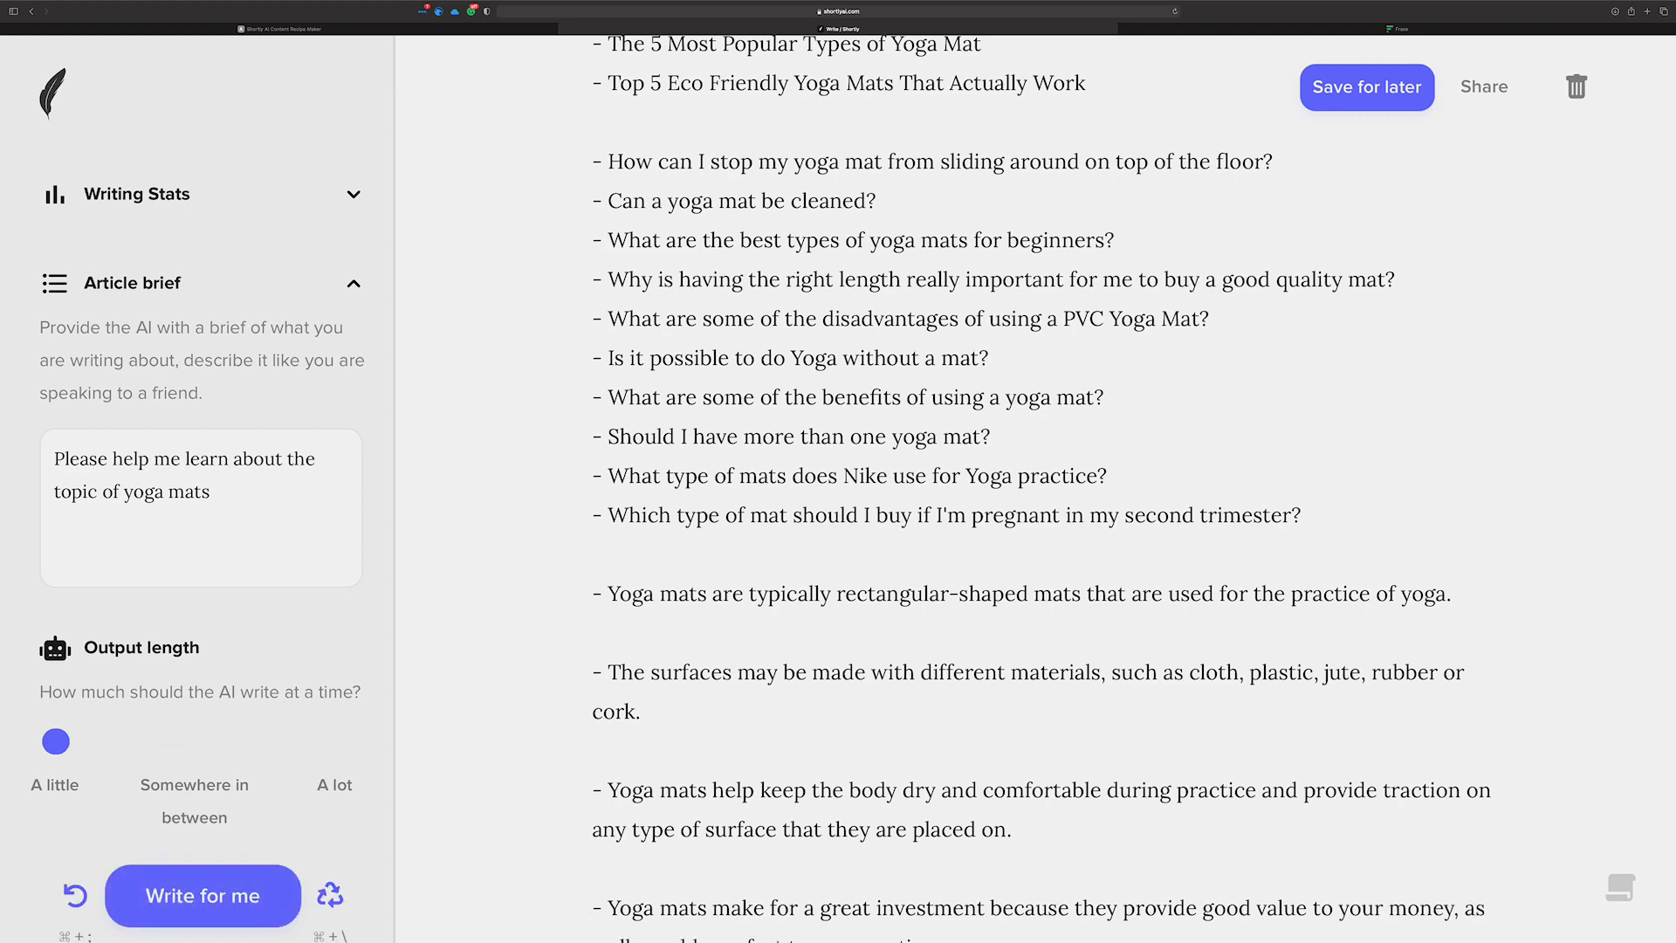
scroll(769, 641, "down", 5)
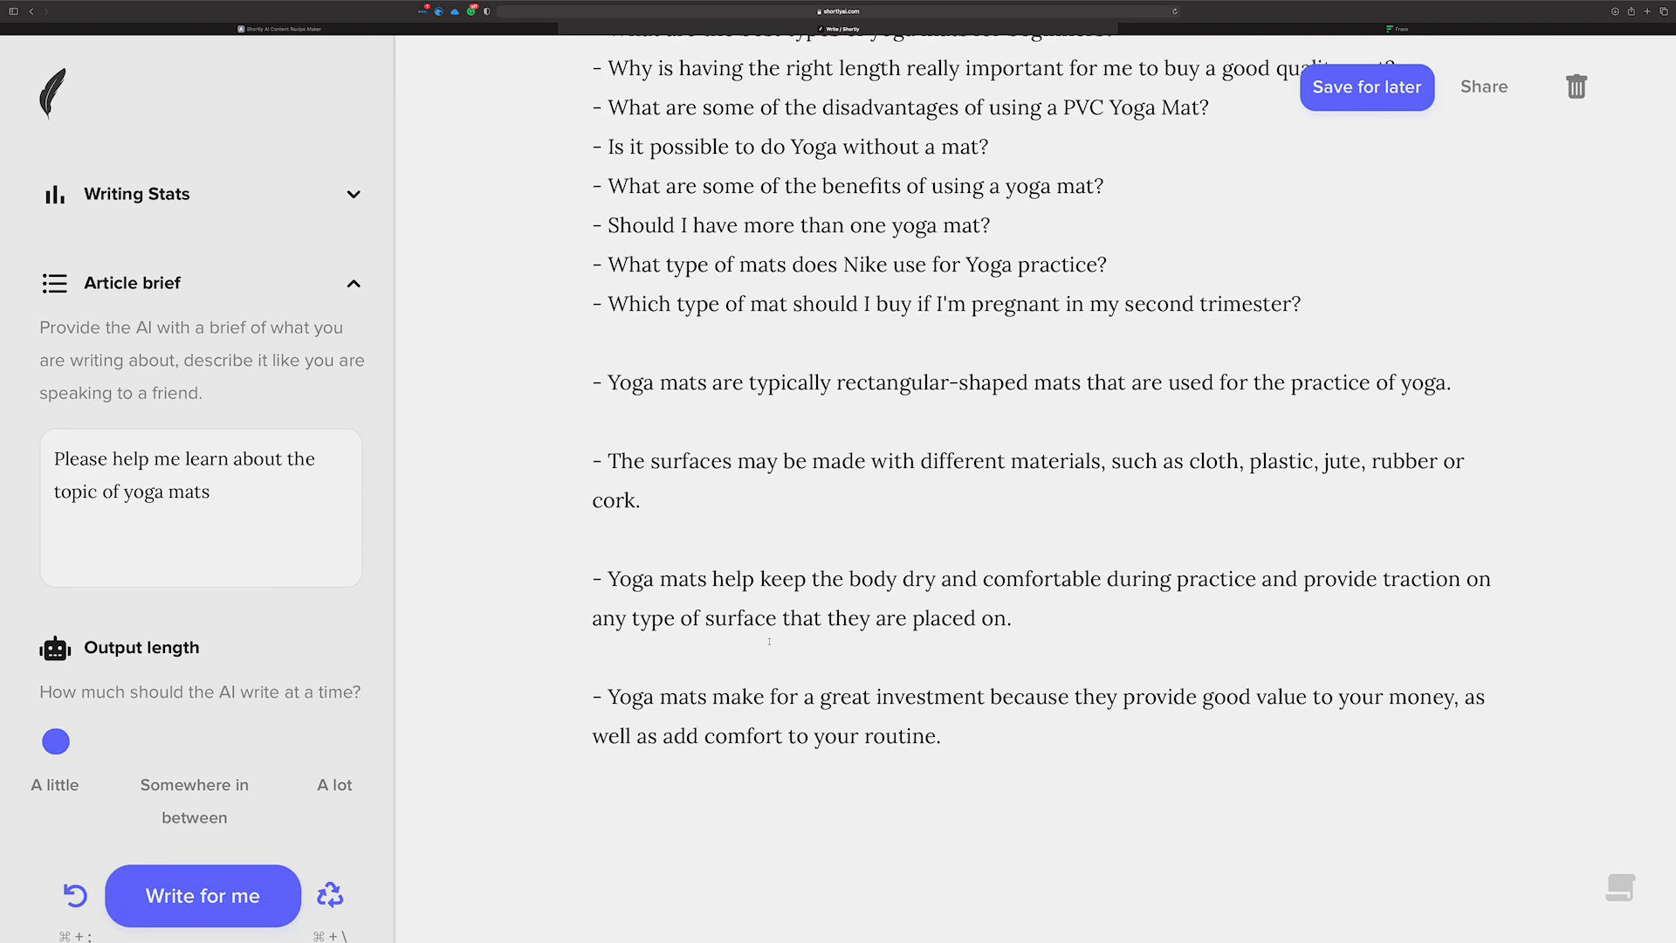
Step: Remove the three blank lines between the persuasive bullets to form one list
left_click(756, 647)
key("BackSpace")
left_click(726, 545)
key("BackSpace")
left_click(704, 432)
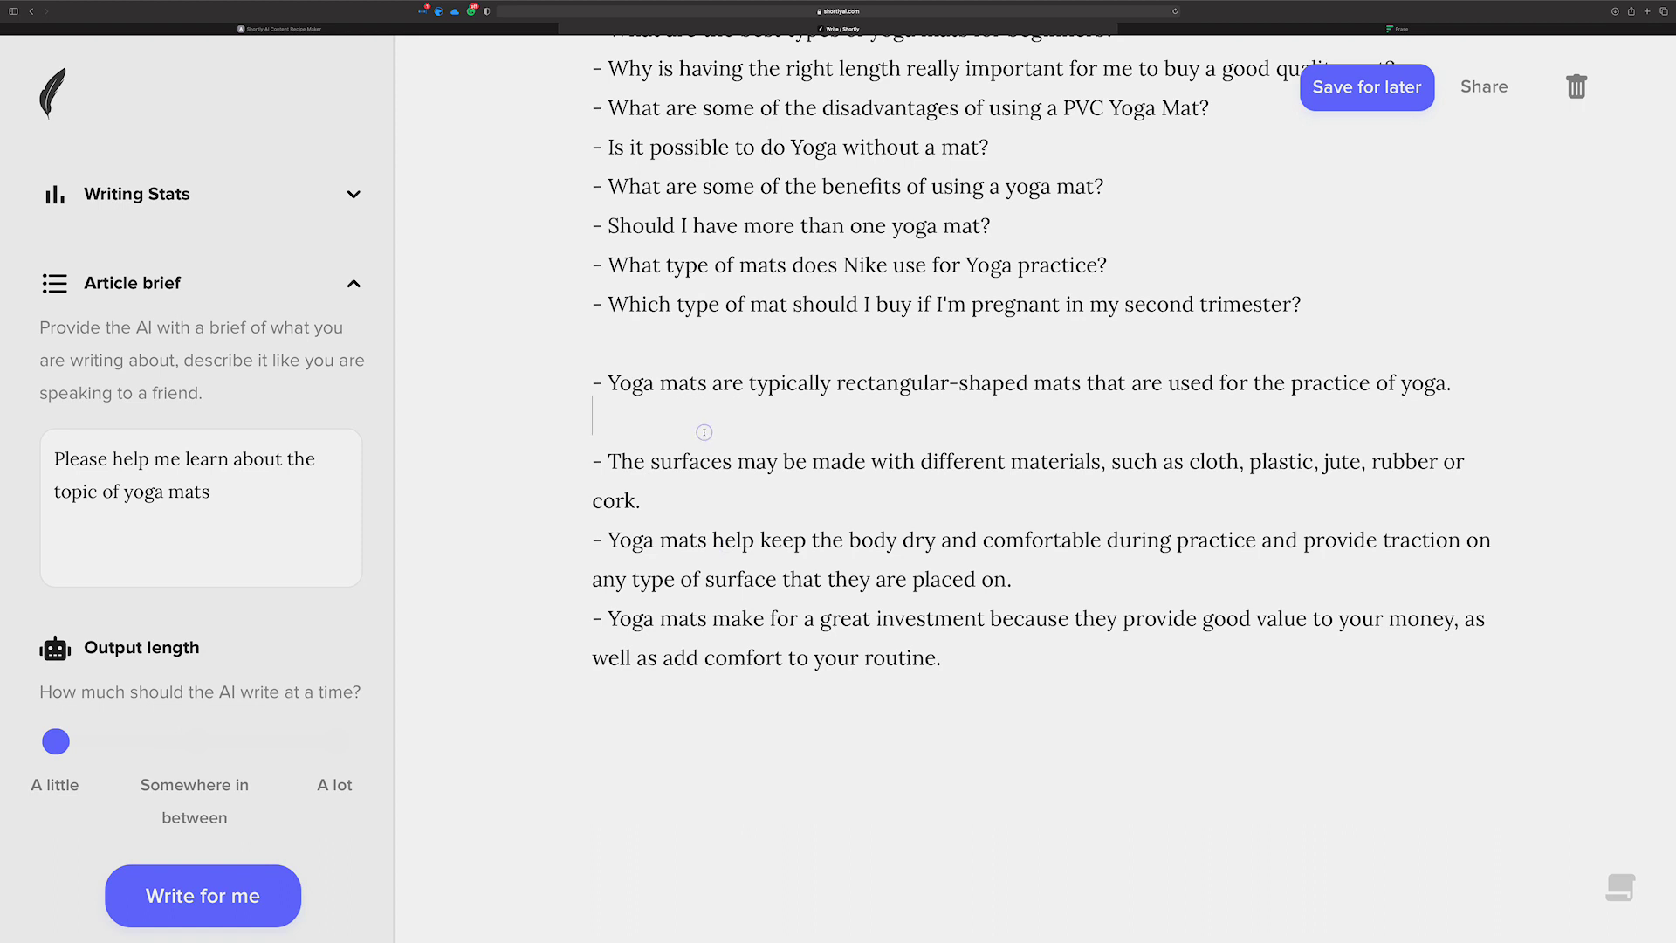
key("BackSpace")
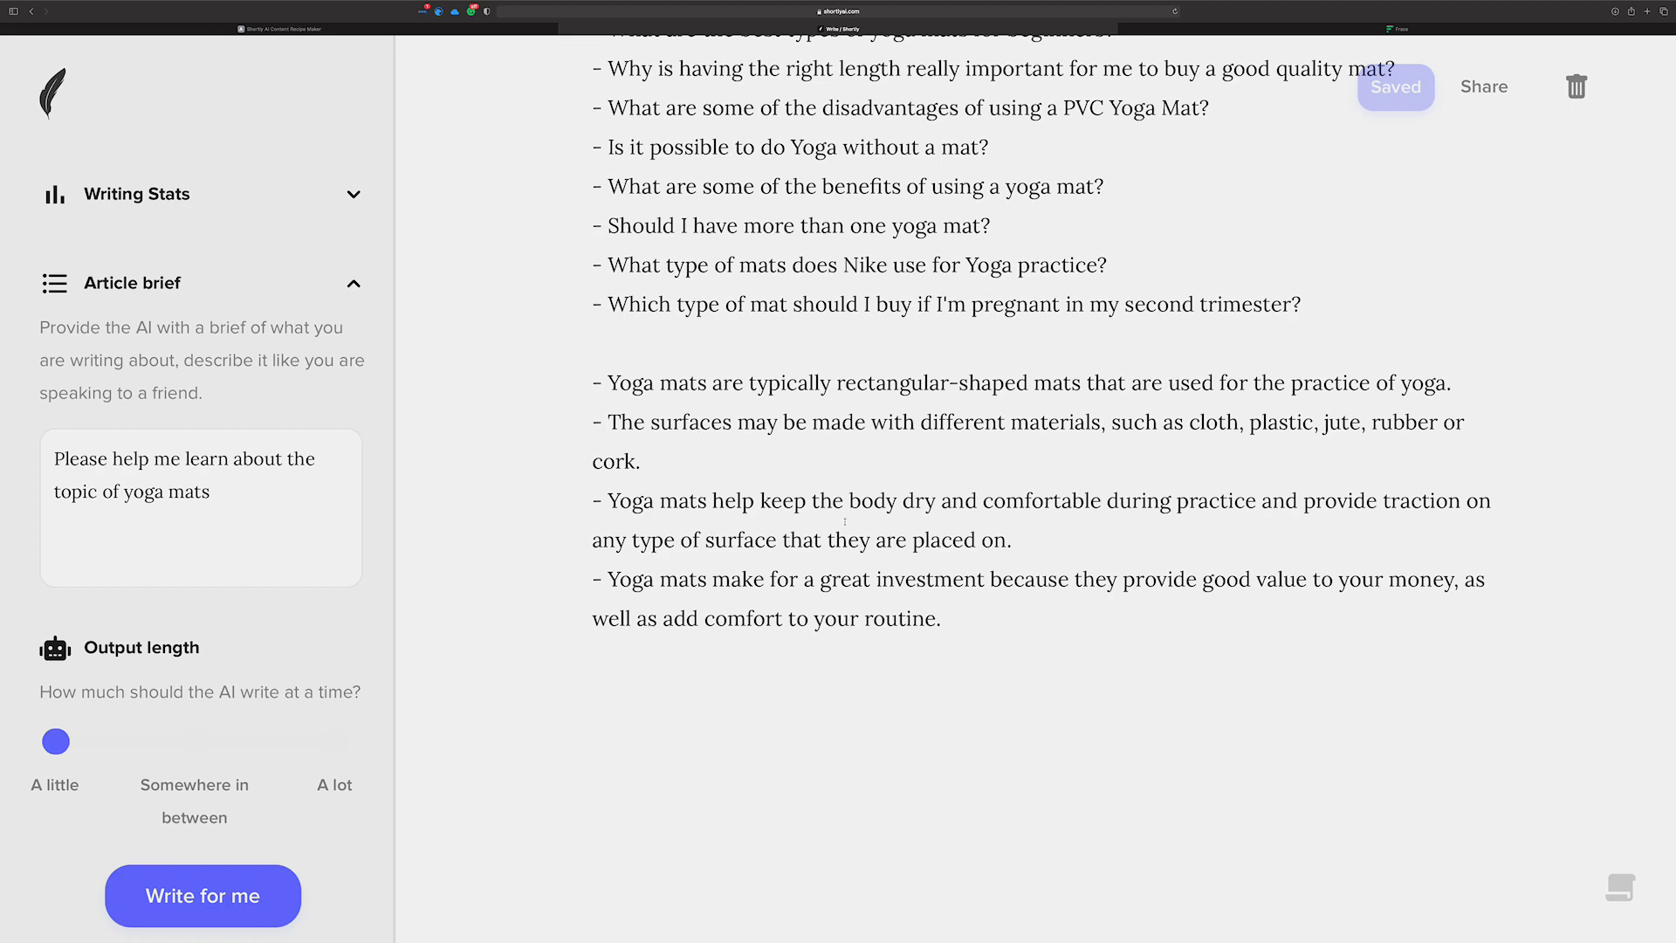
Step: Scroll back to the topic ideas and change the year in the topic from 2018 to 2021
scroll(873, 498, "up", 4)
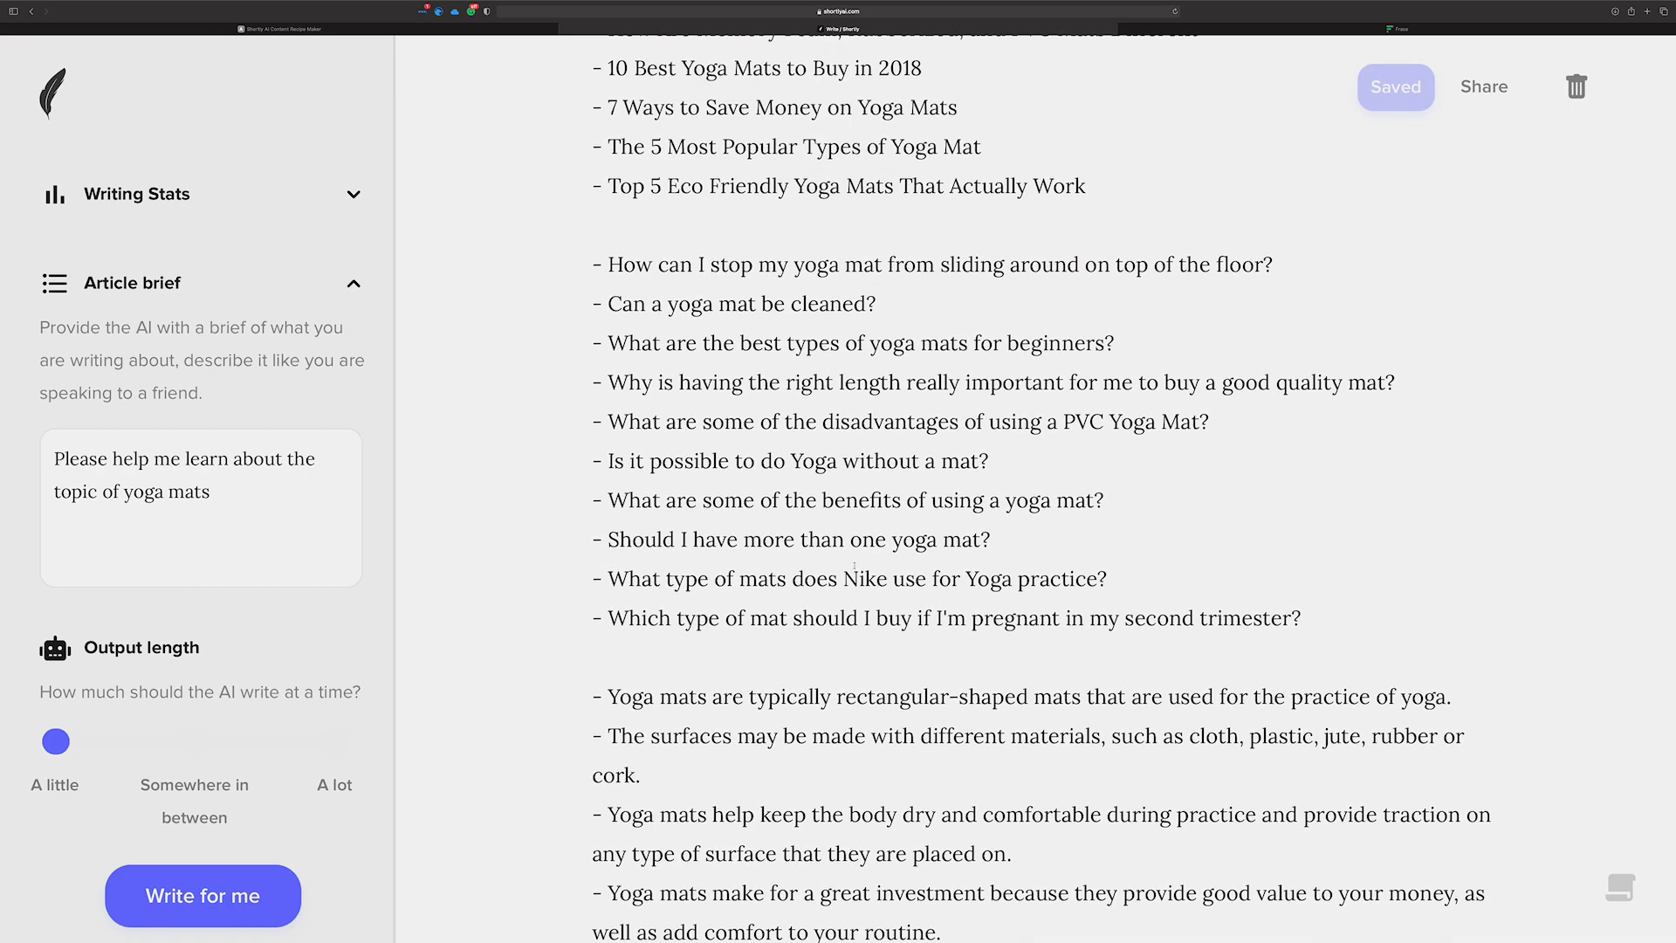
scroll(853, 572, "down", 1)
scroll(853, 571, "up", 5)
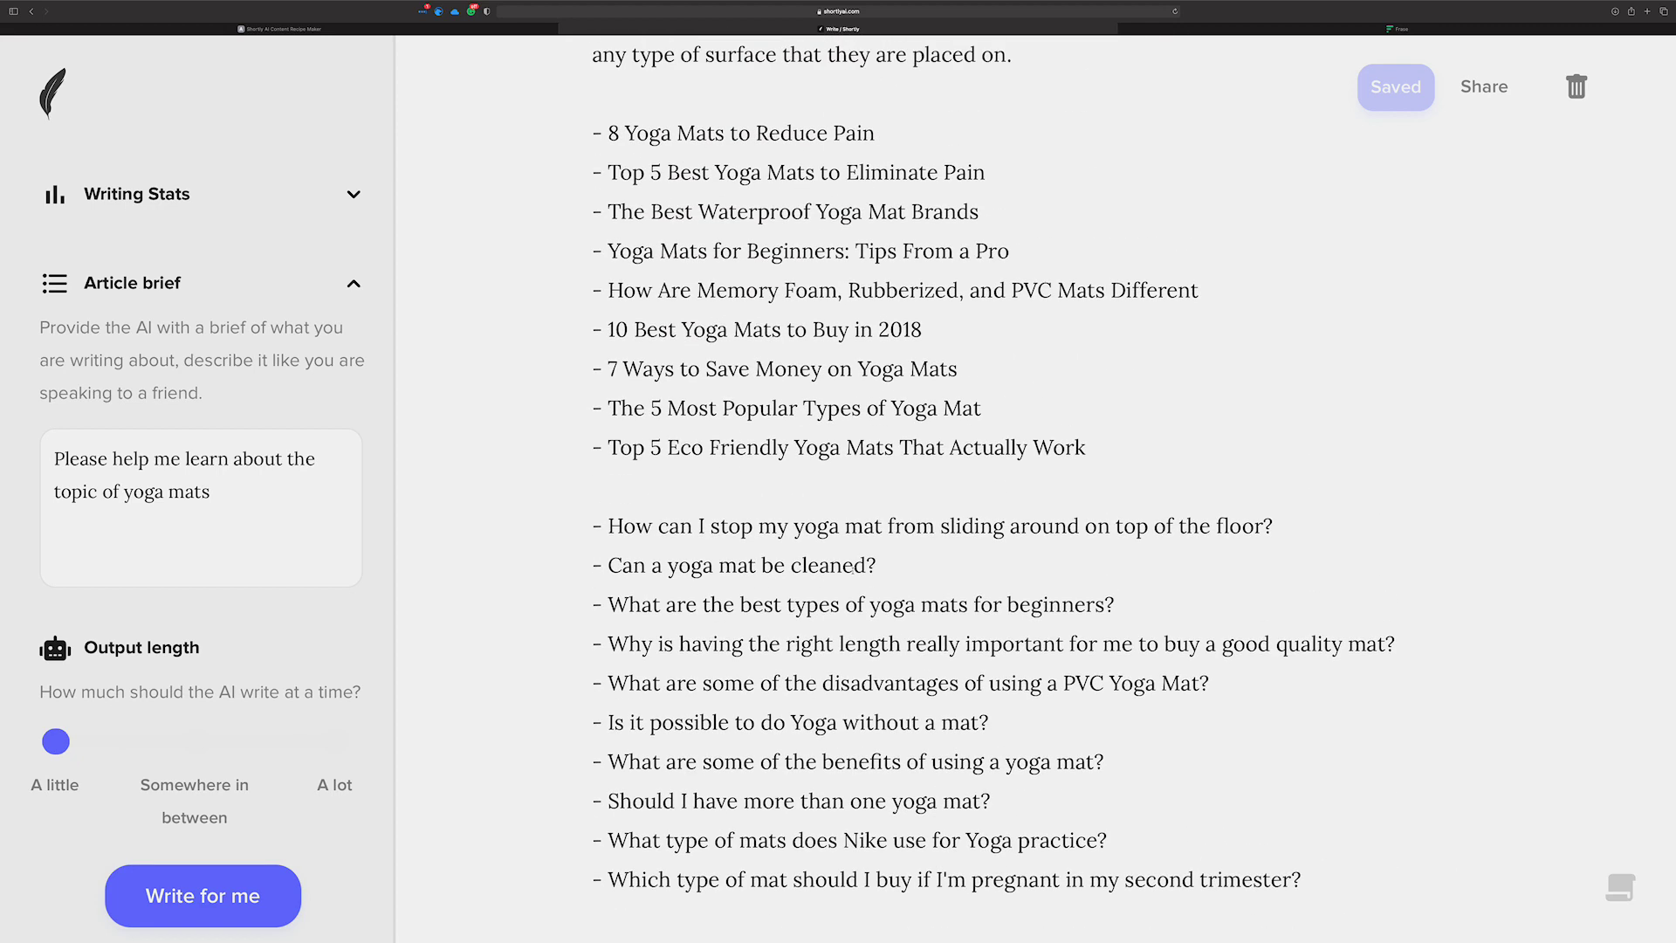
scroll(852, 571, "up", 2)
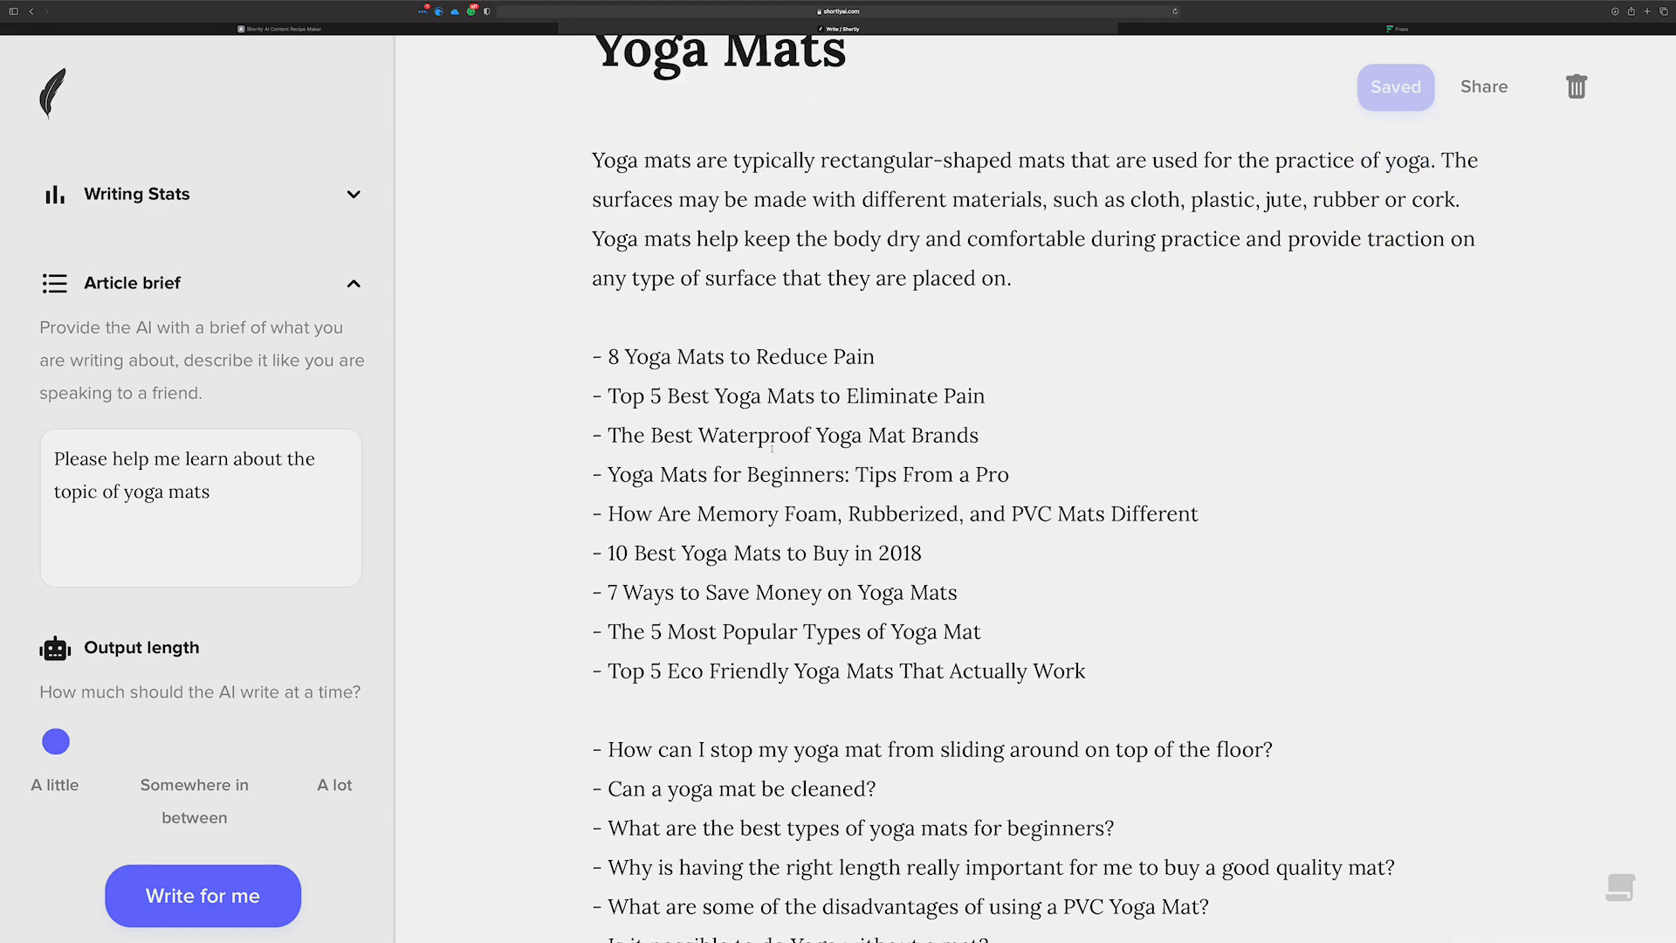
left_click(722, 382)
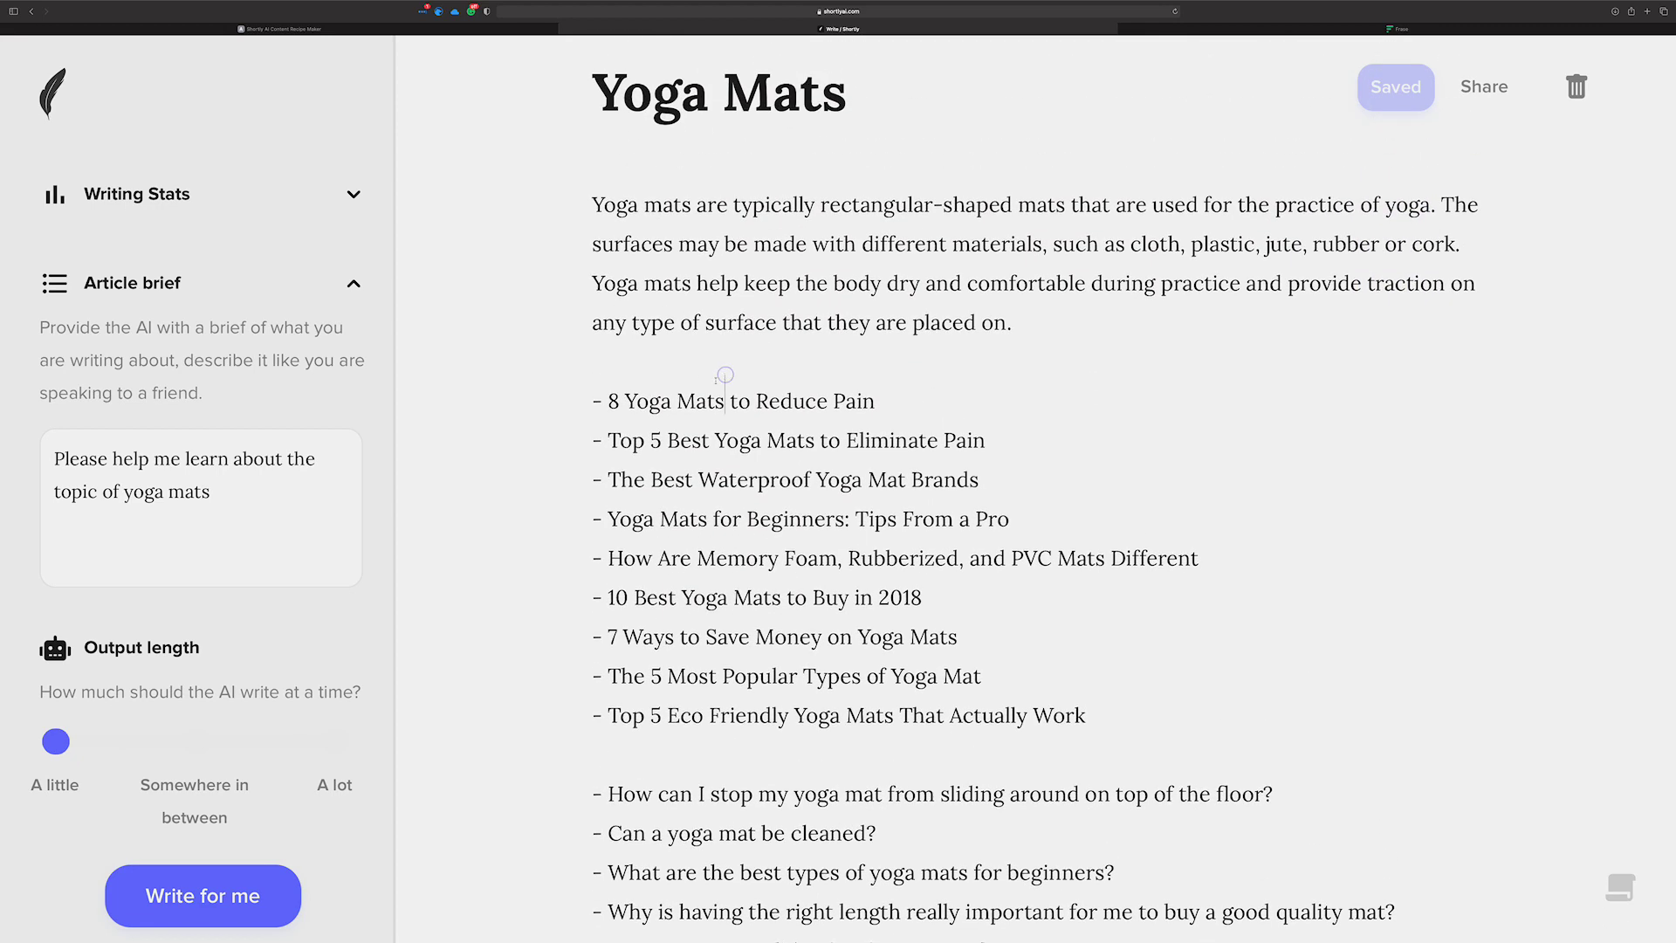
left_click(908, 398)
left_click(1009, 435)
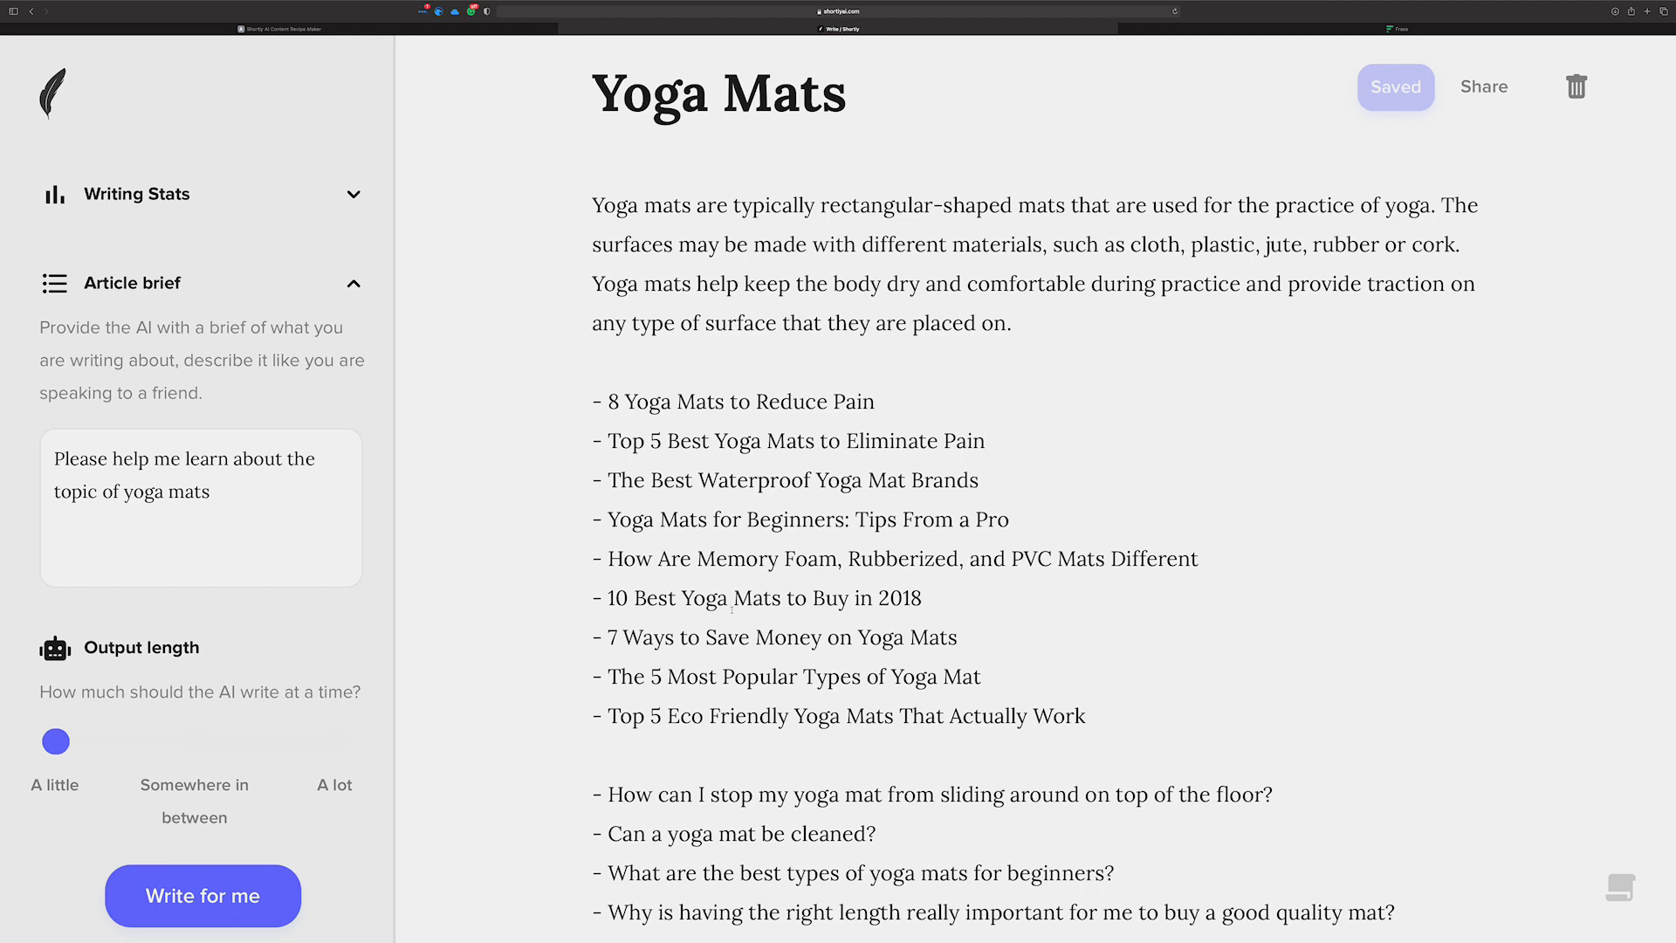
left_click_drag(923, 598, 902, 598)
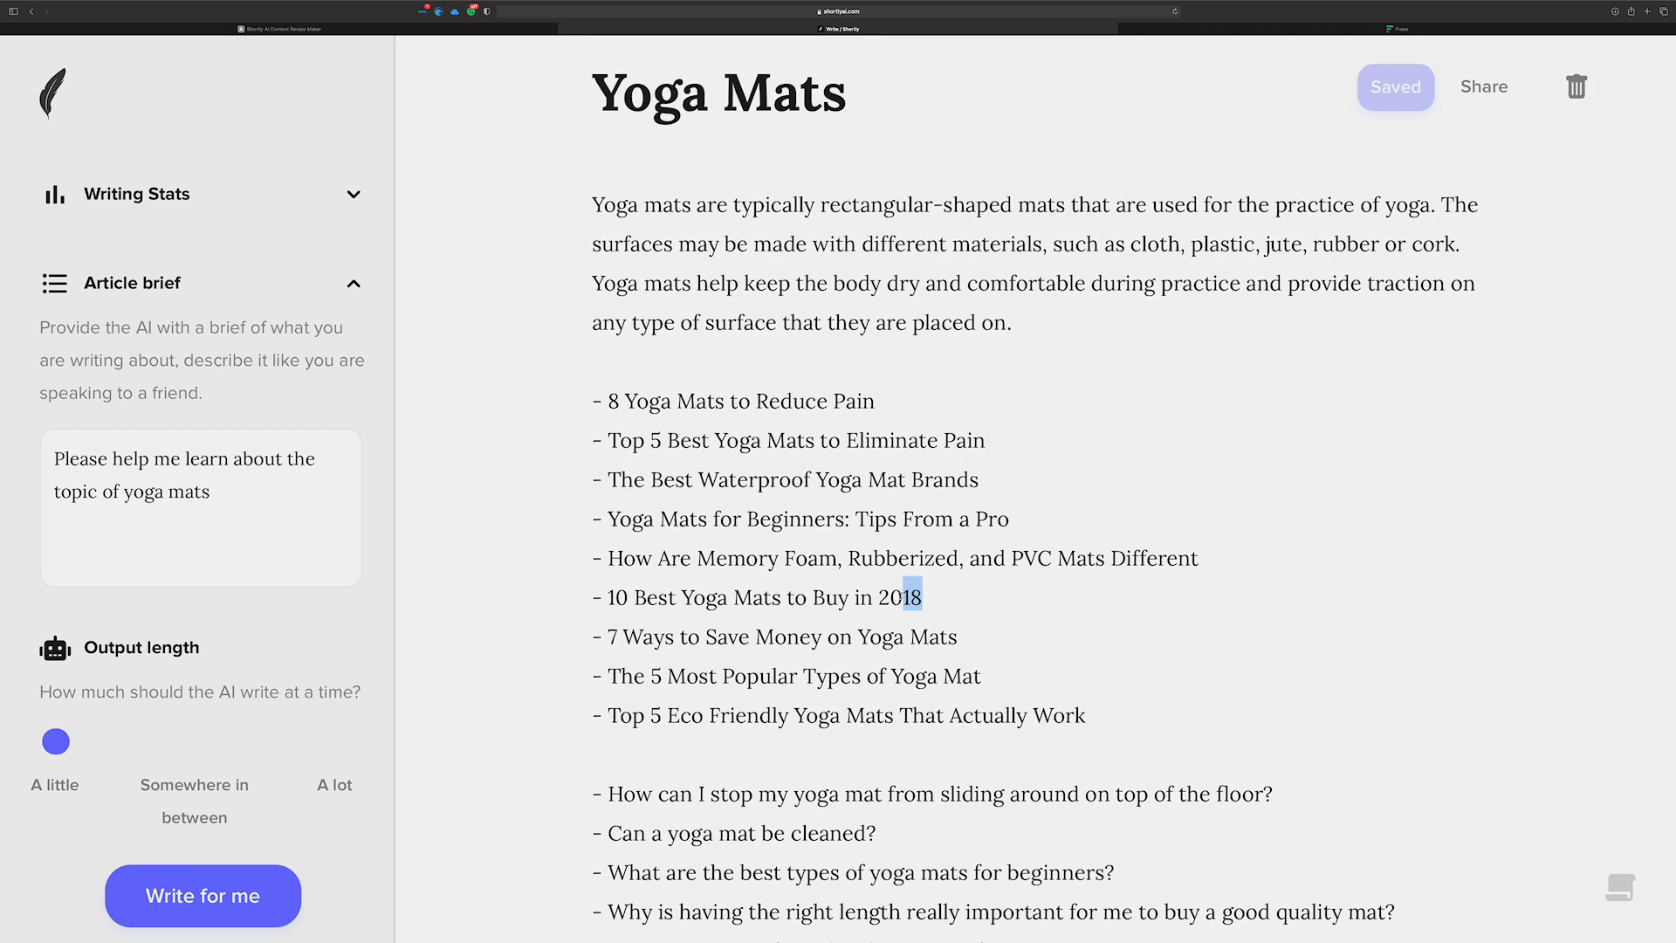
type("21")
Step: Scroll down through the generated reader questions and bullet points to review them
scroll(936, 704, "down", 2)
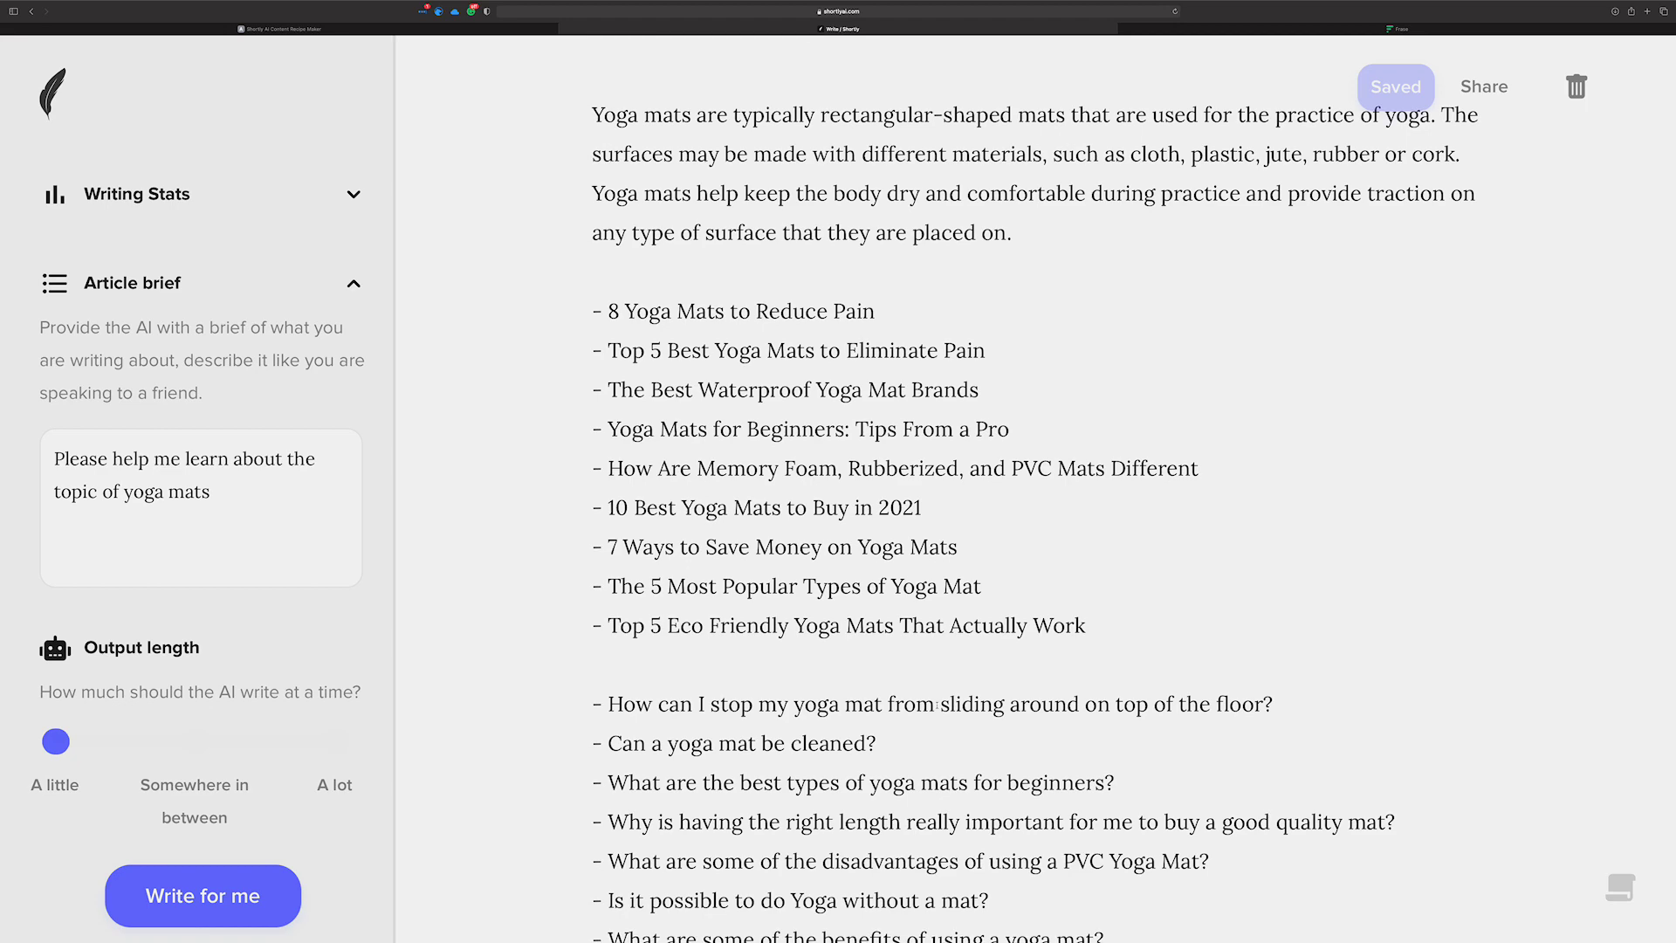
scroll(937, 704, "down", 5)
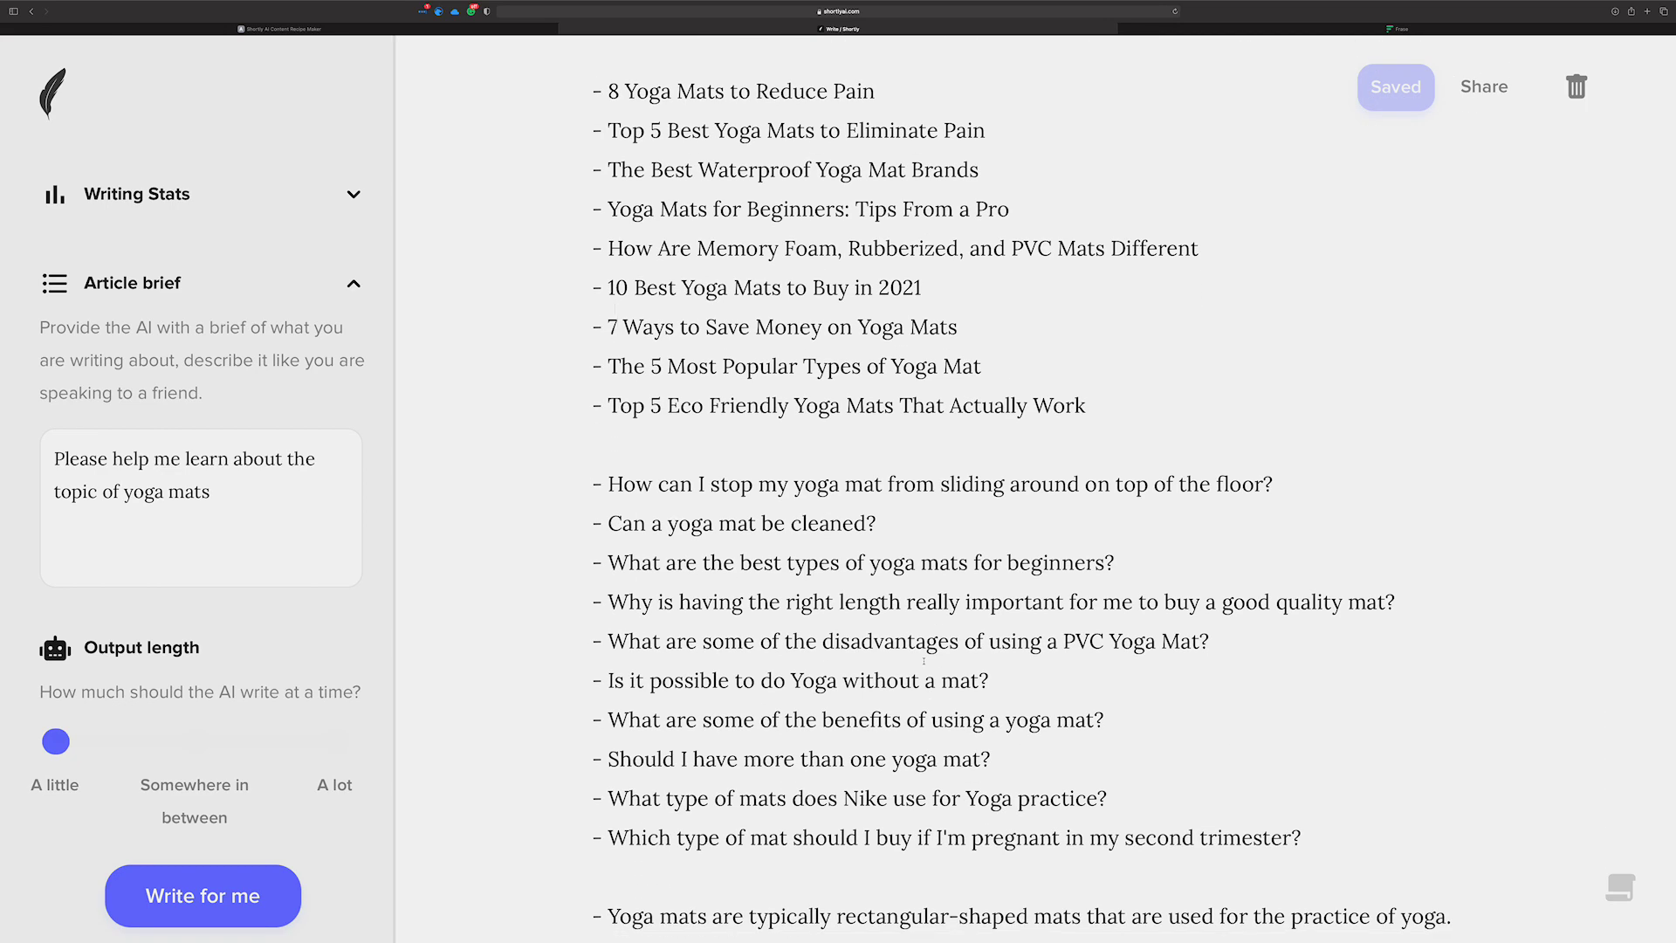
scroll(923, 661, "down", 2)
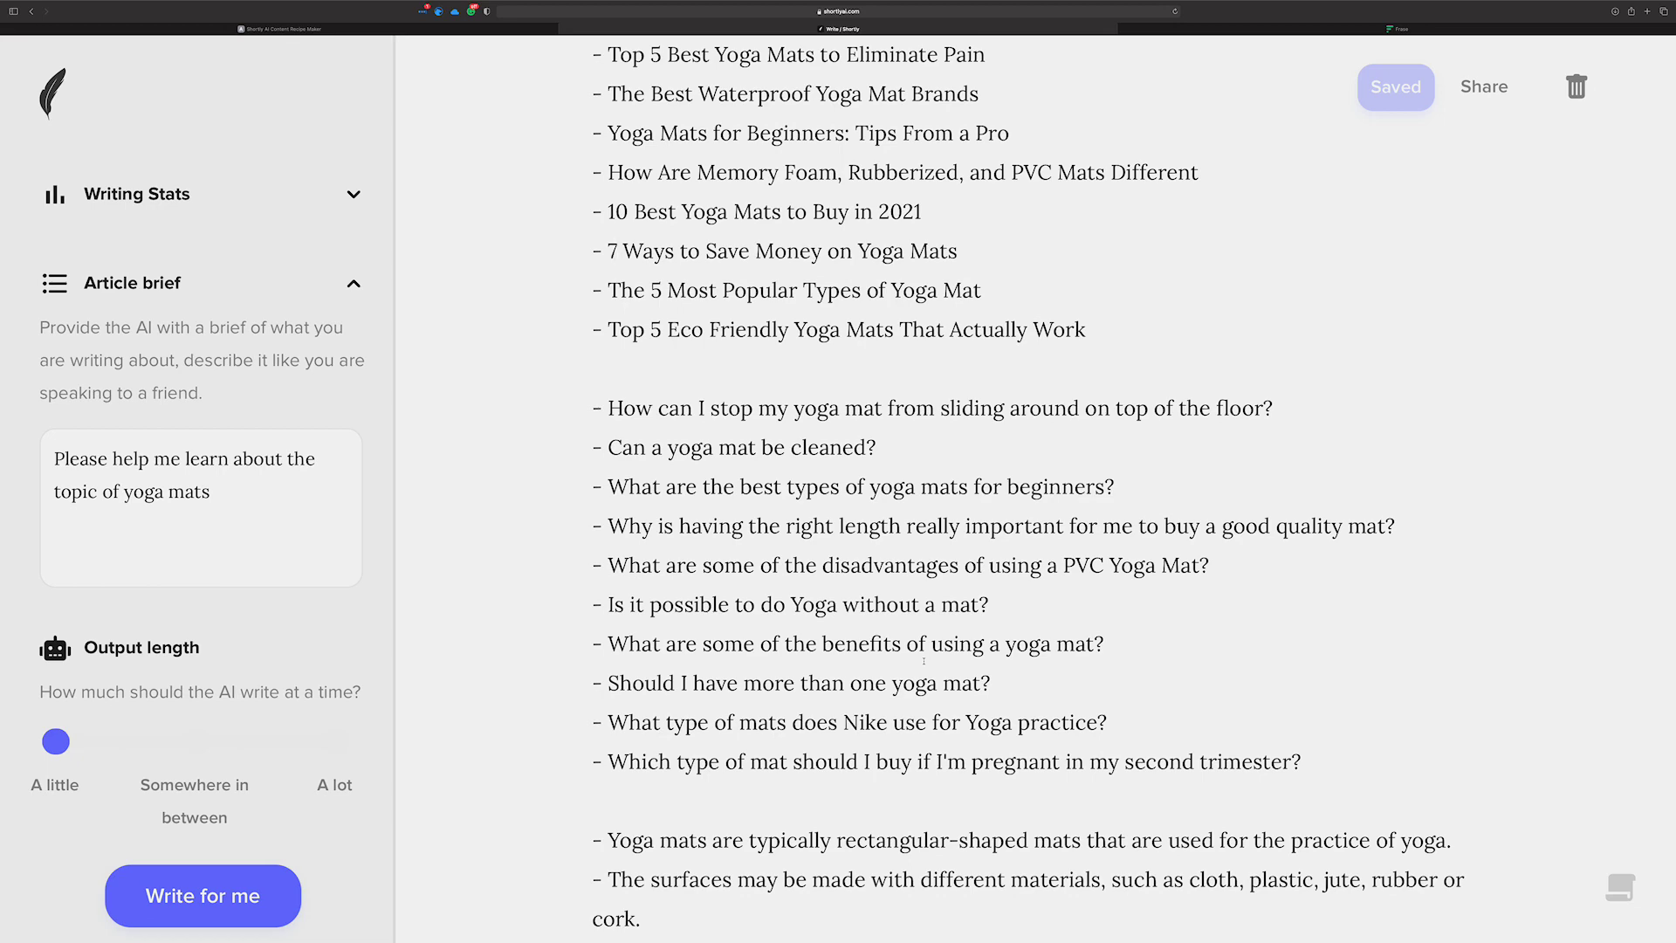
scroll(924, 661, "up", 4)
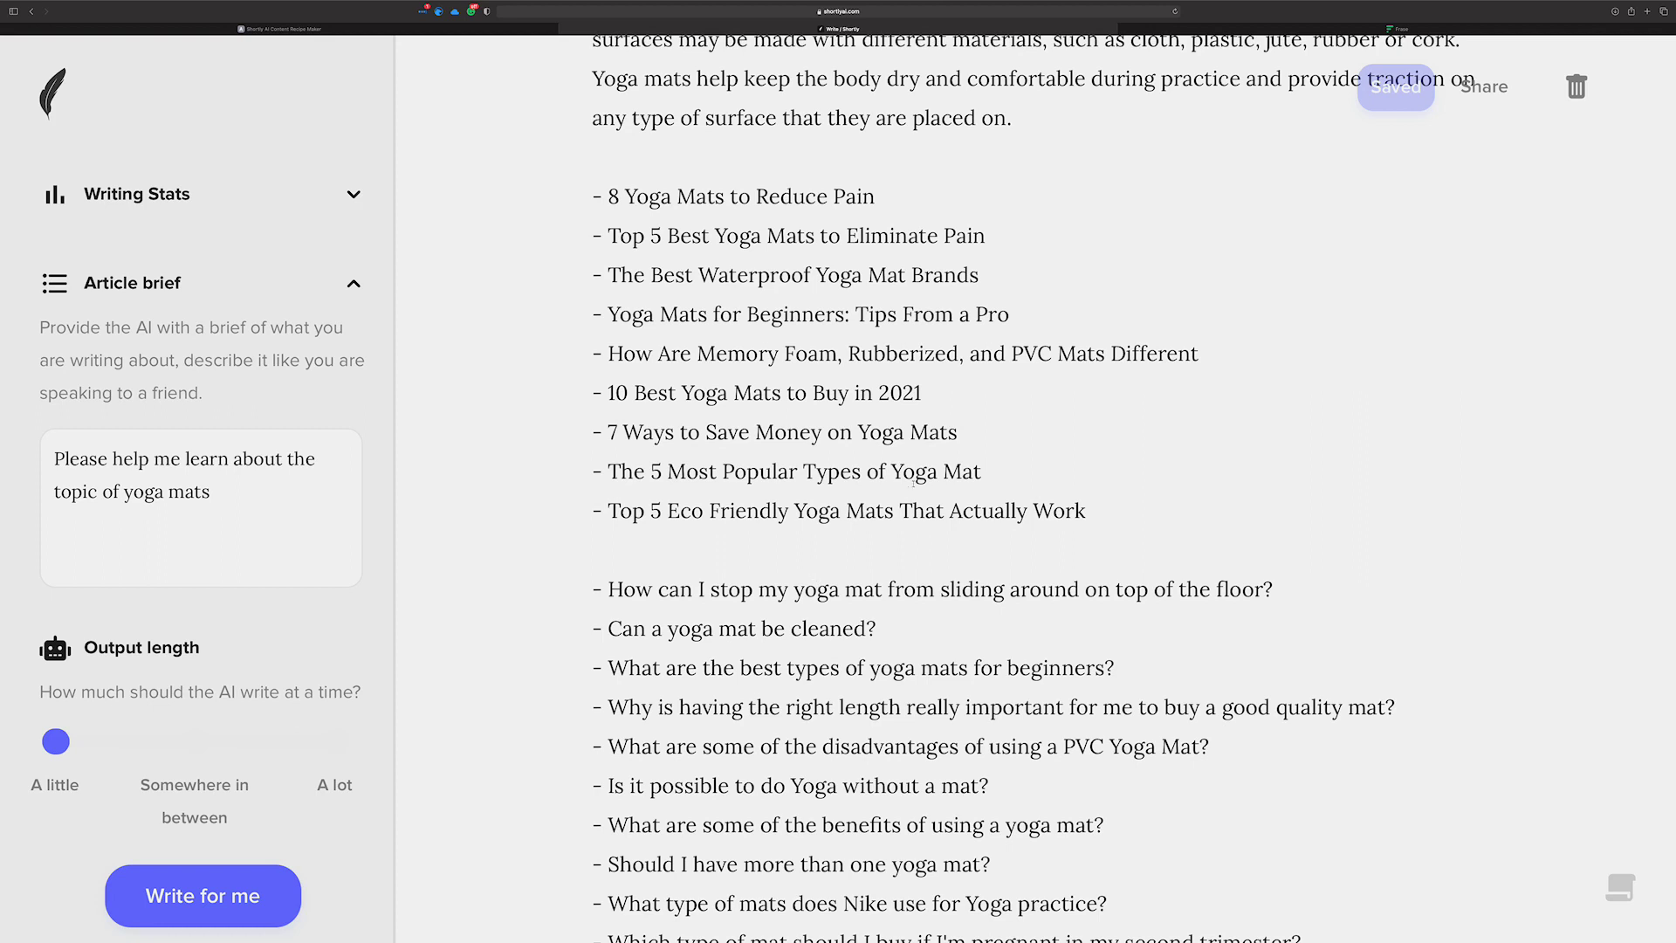
Step: Select the 'How Are Memory Foam, Rubberized, and PVC Mats Different' topic idea for copying
left_click(988, 471)
left_click_drag(609, 353, 1201, 352)
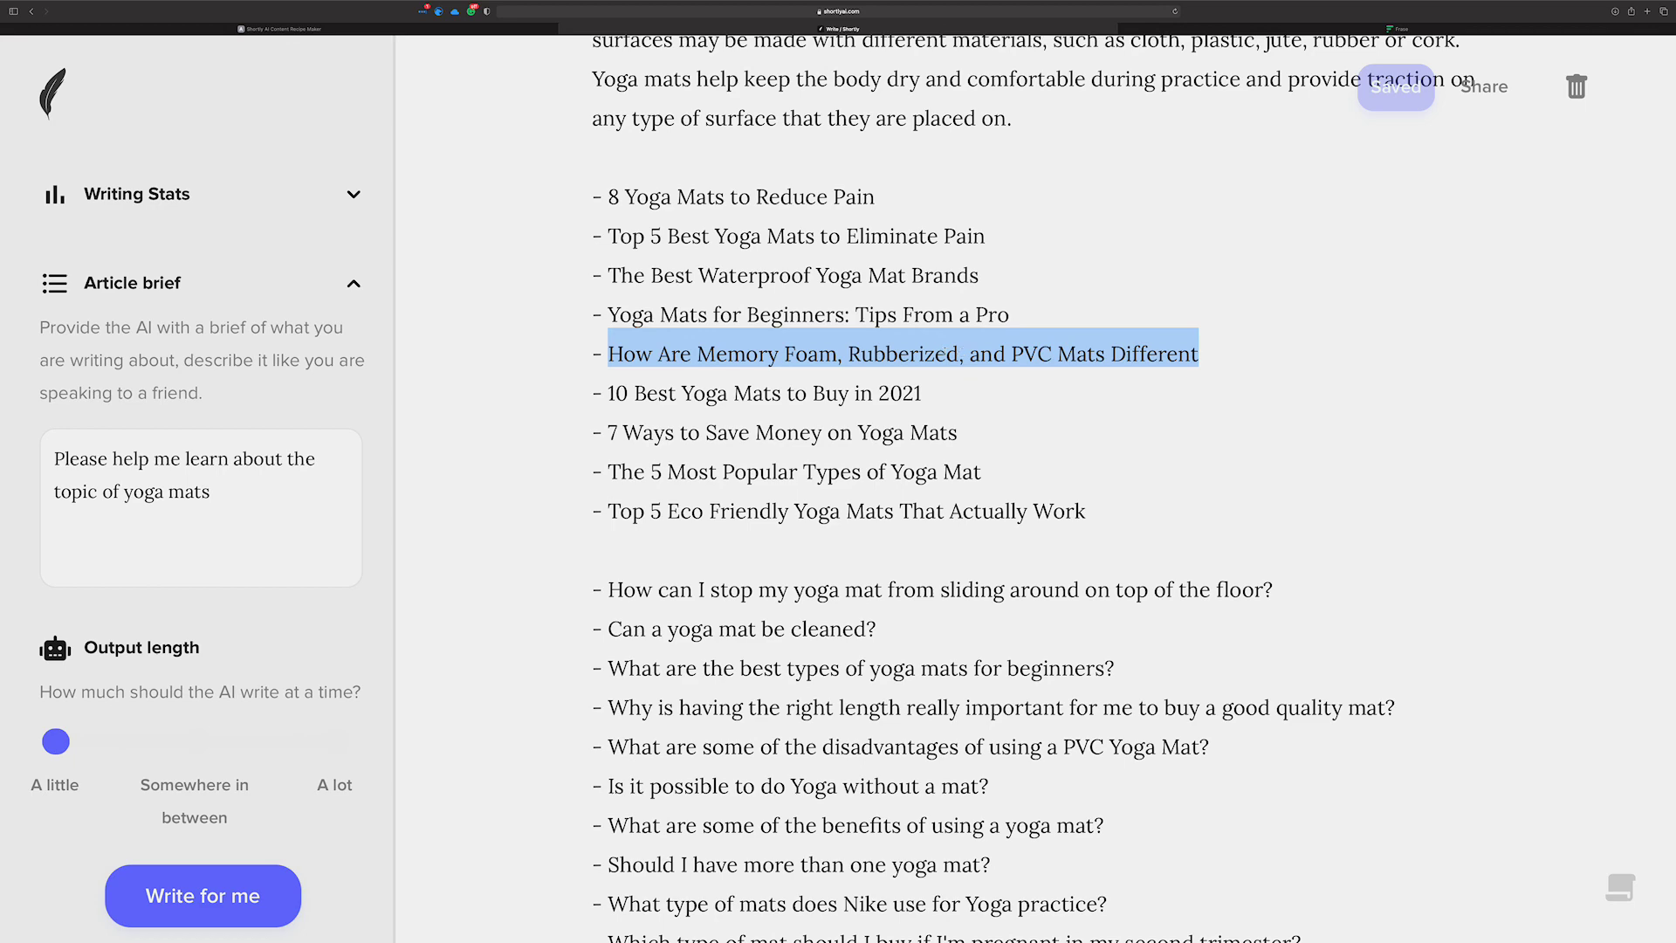
Step: Paste the memory foam versus PVC topic into Recipe Maker, generate a Long-Form Article template, and copy it
left_click(489, 29)
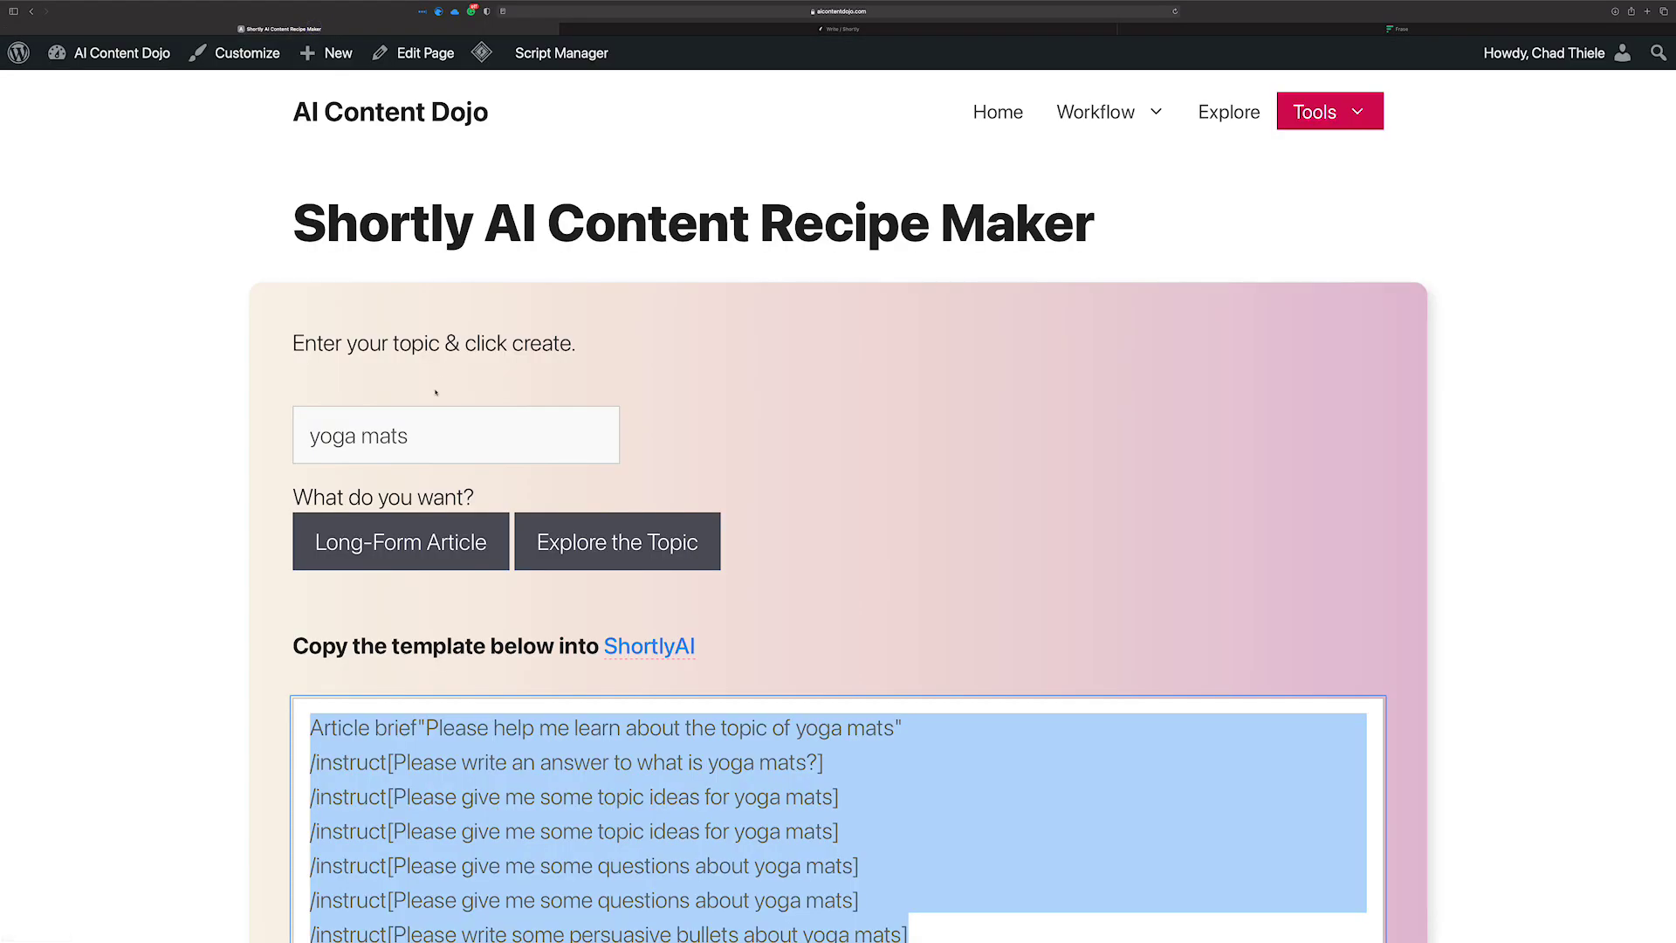
left_click_drag(410, 435, 257, 434)
key("super+v")
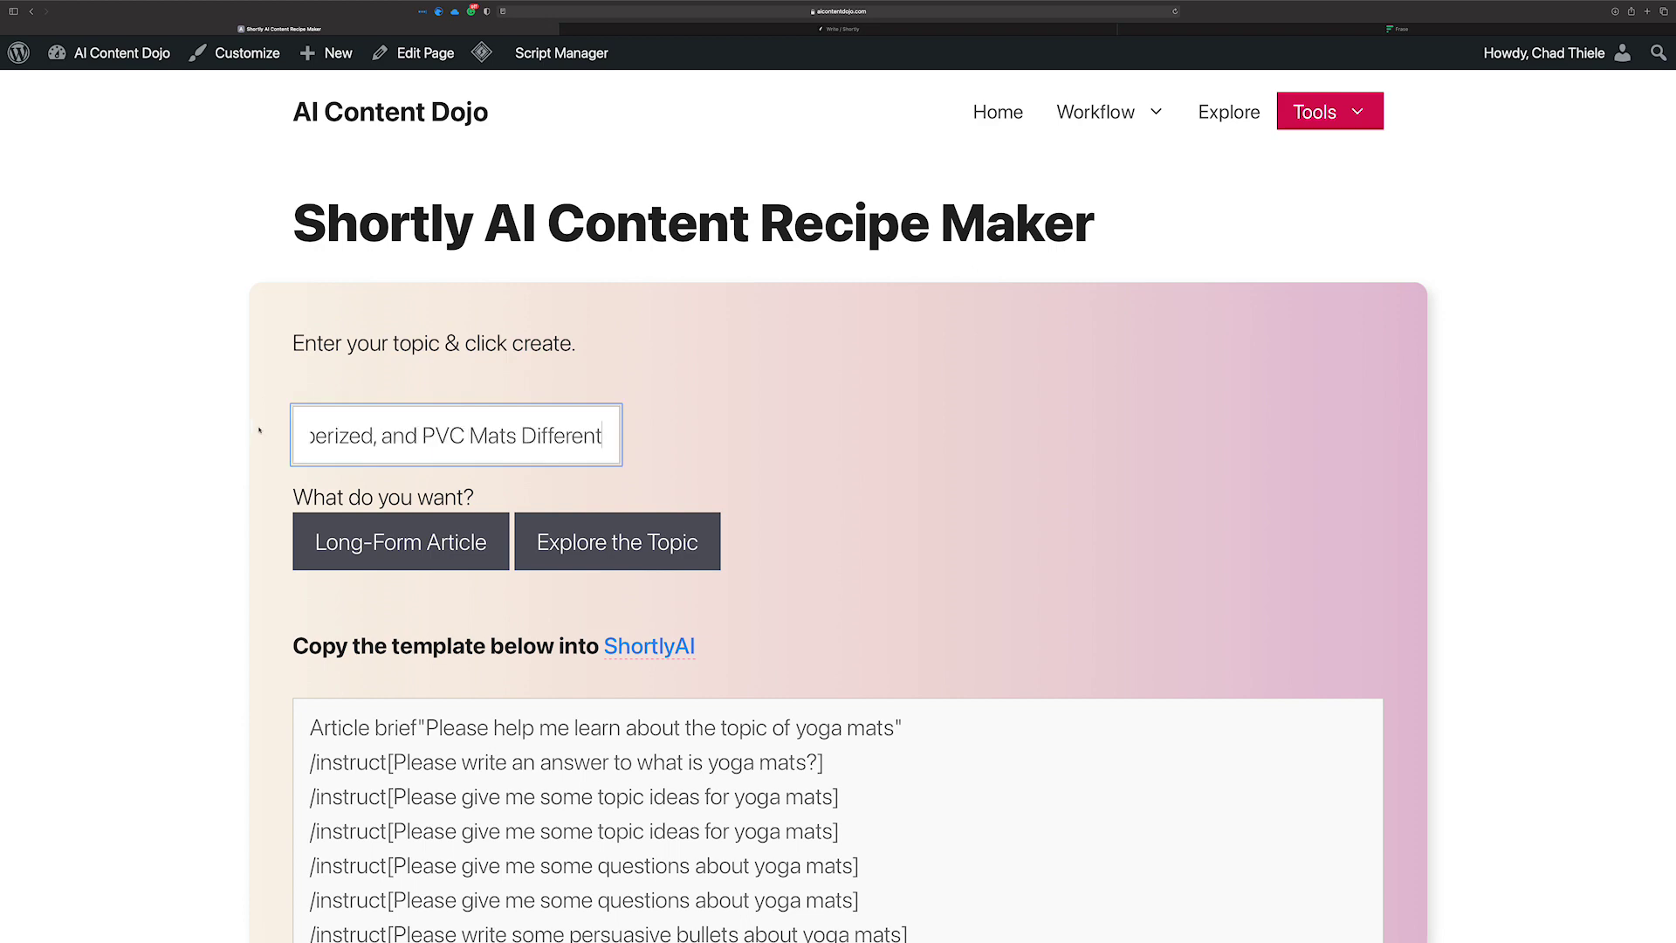
left_click(415, 543)
scroll(588, 536, "down", 5)
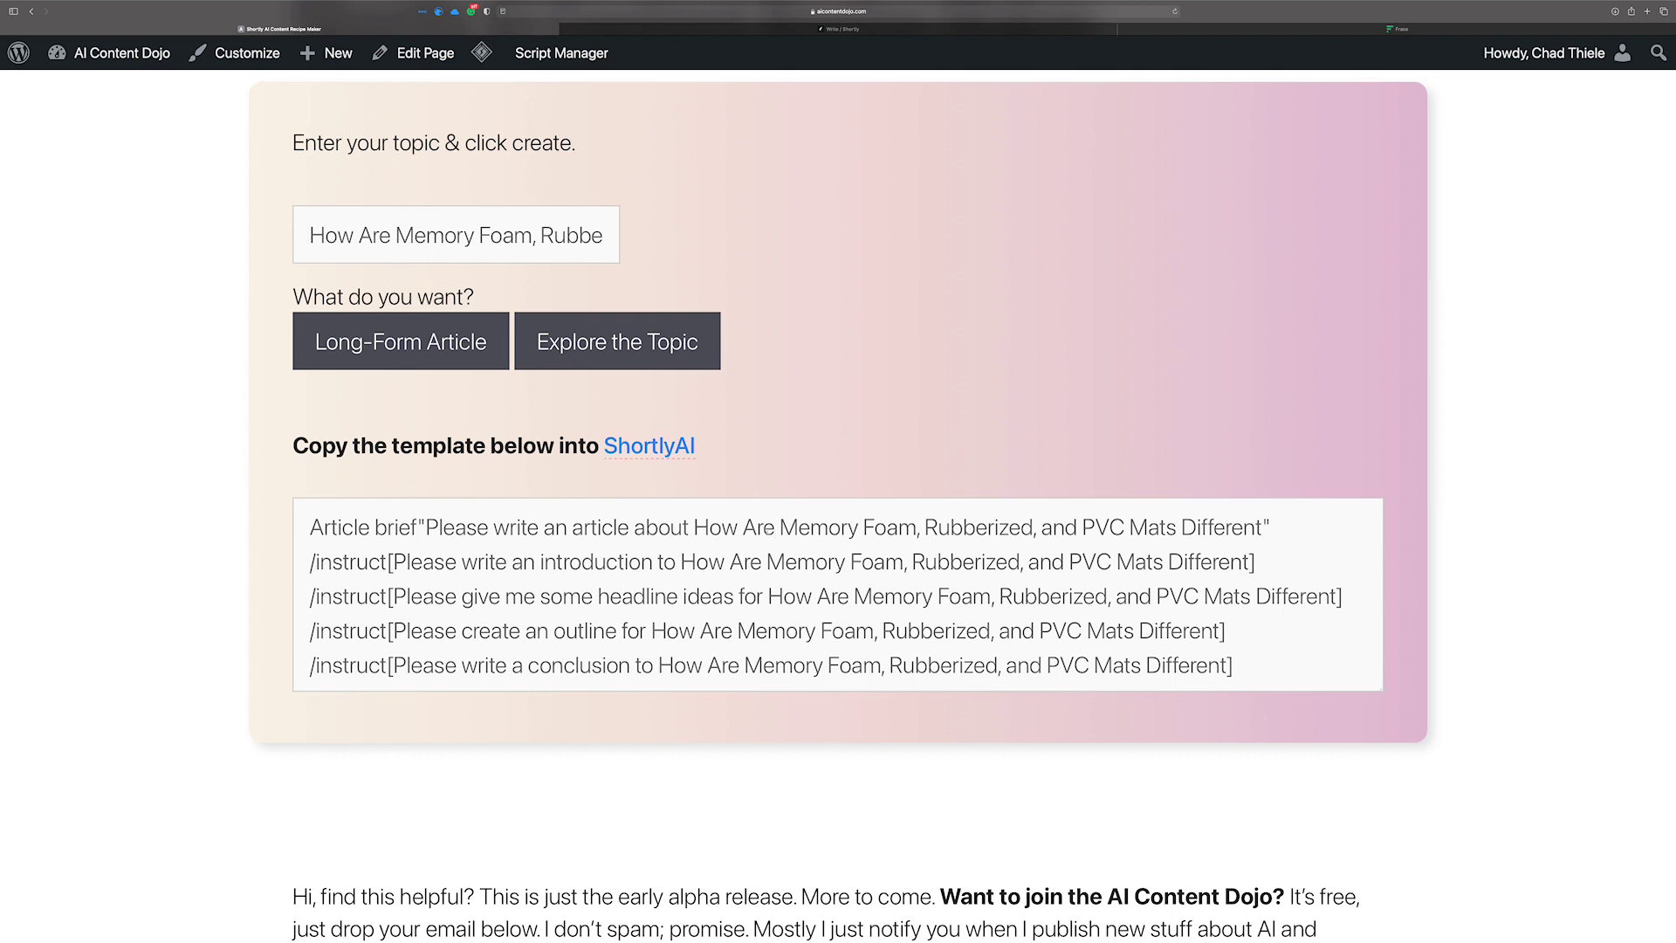
left_click_drag(1261, 664, 421, 526)
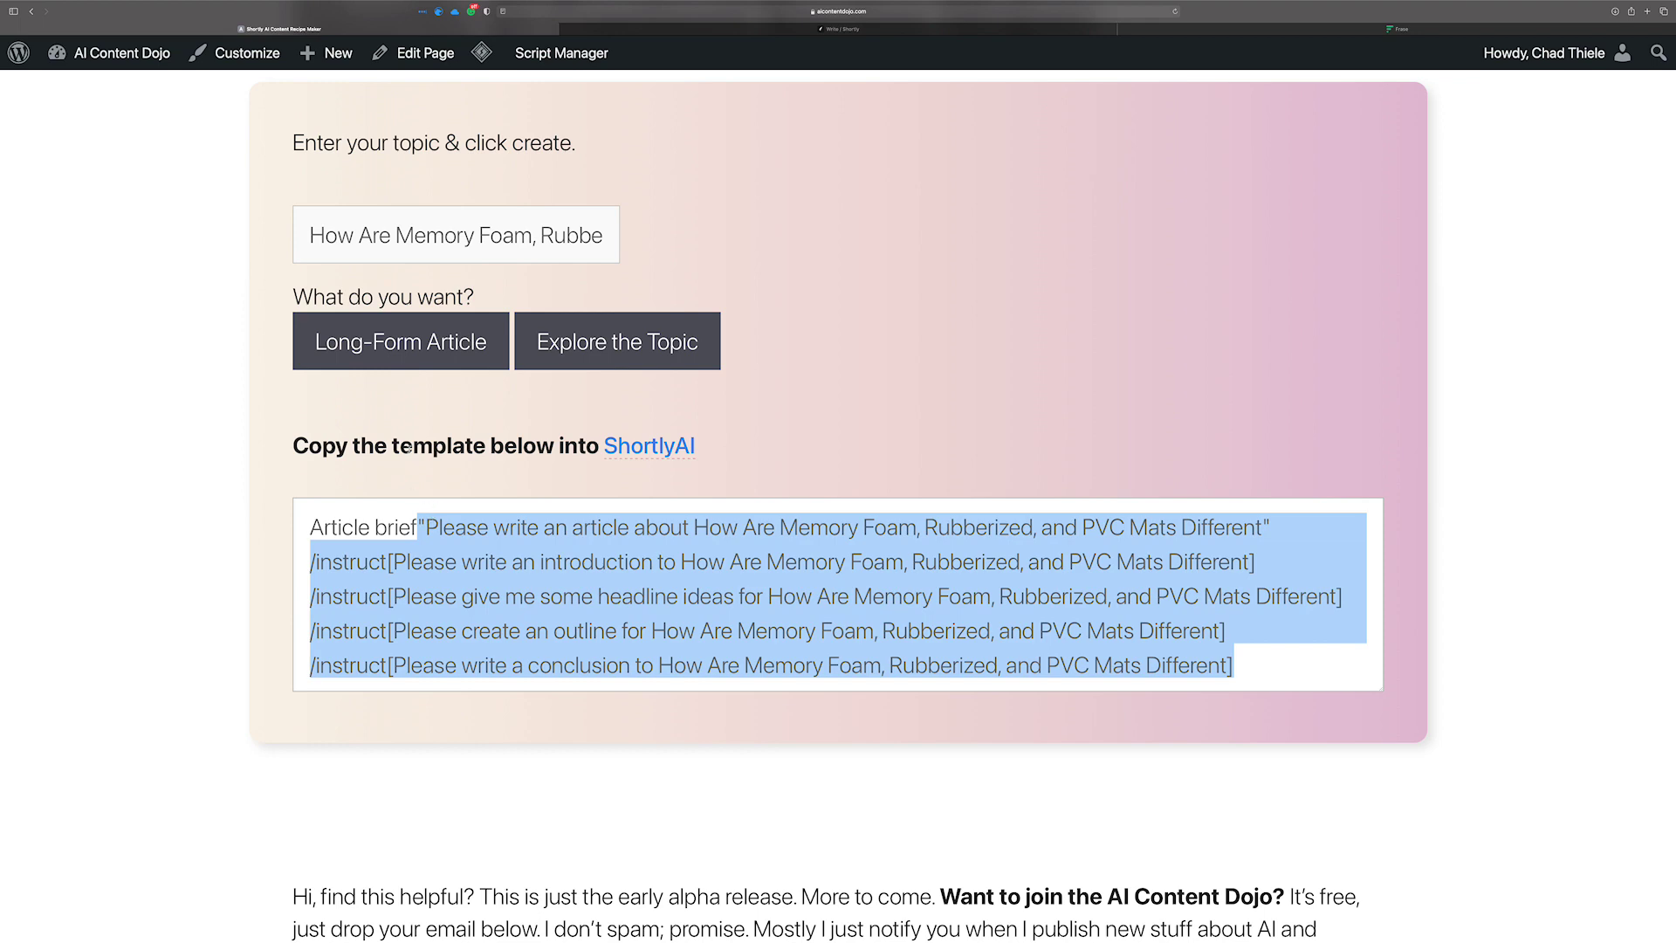
scroll(527, 433, "up", 3)
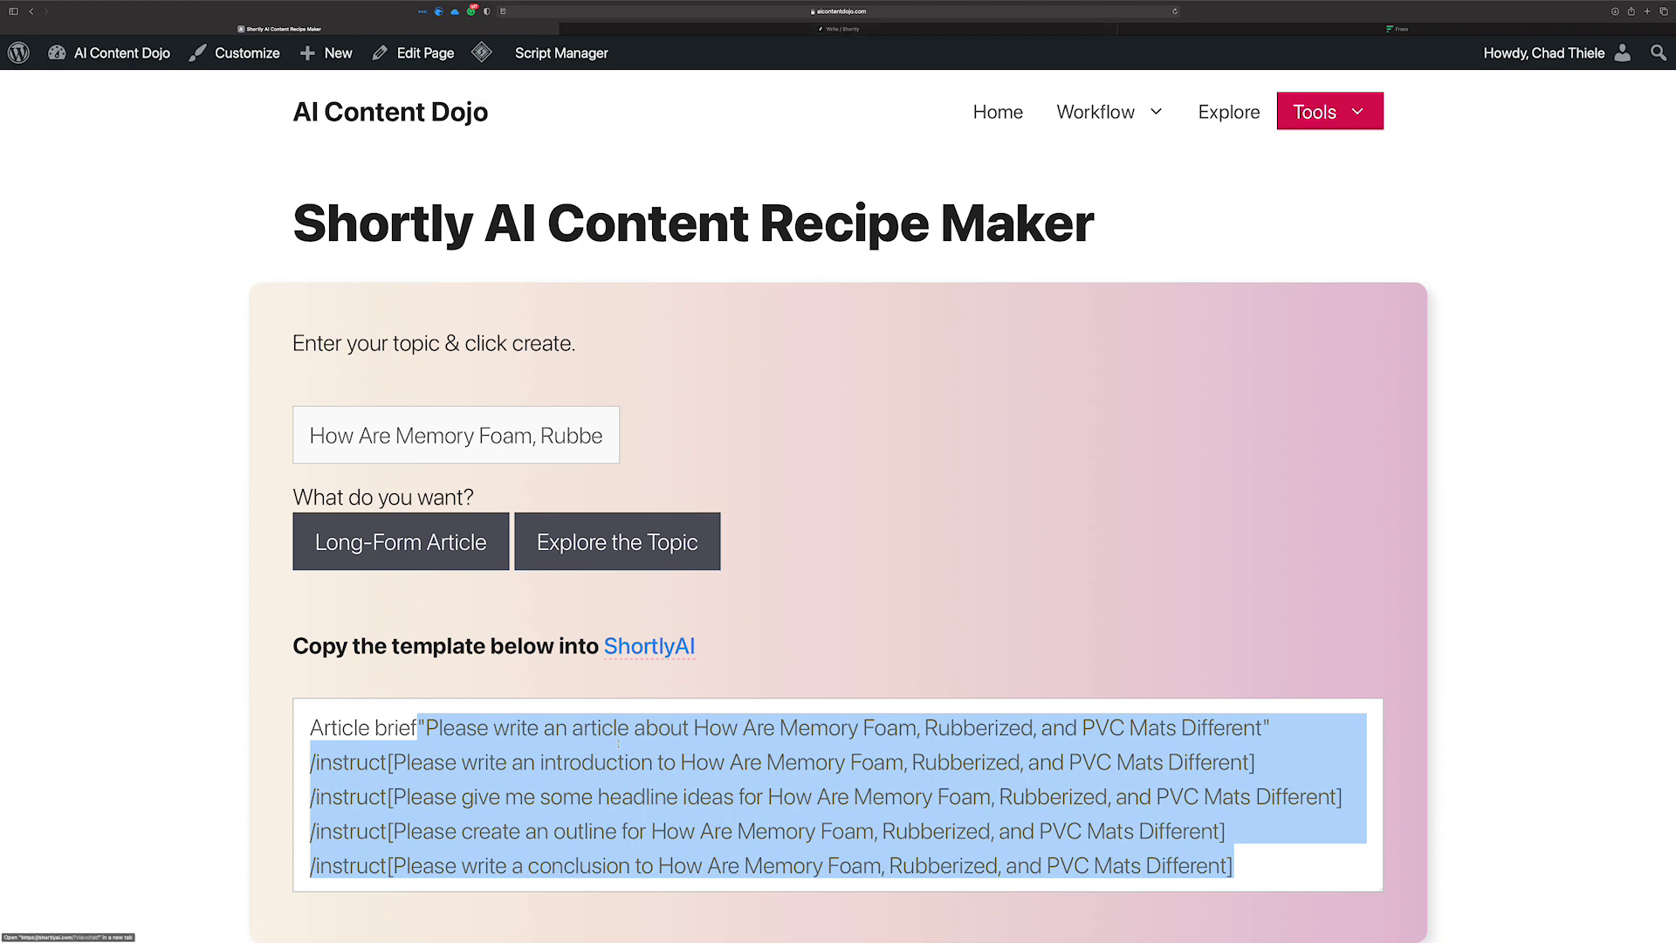
left_click(855, 30)
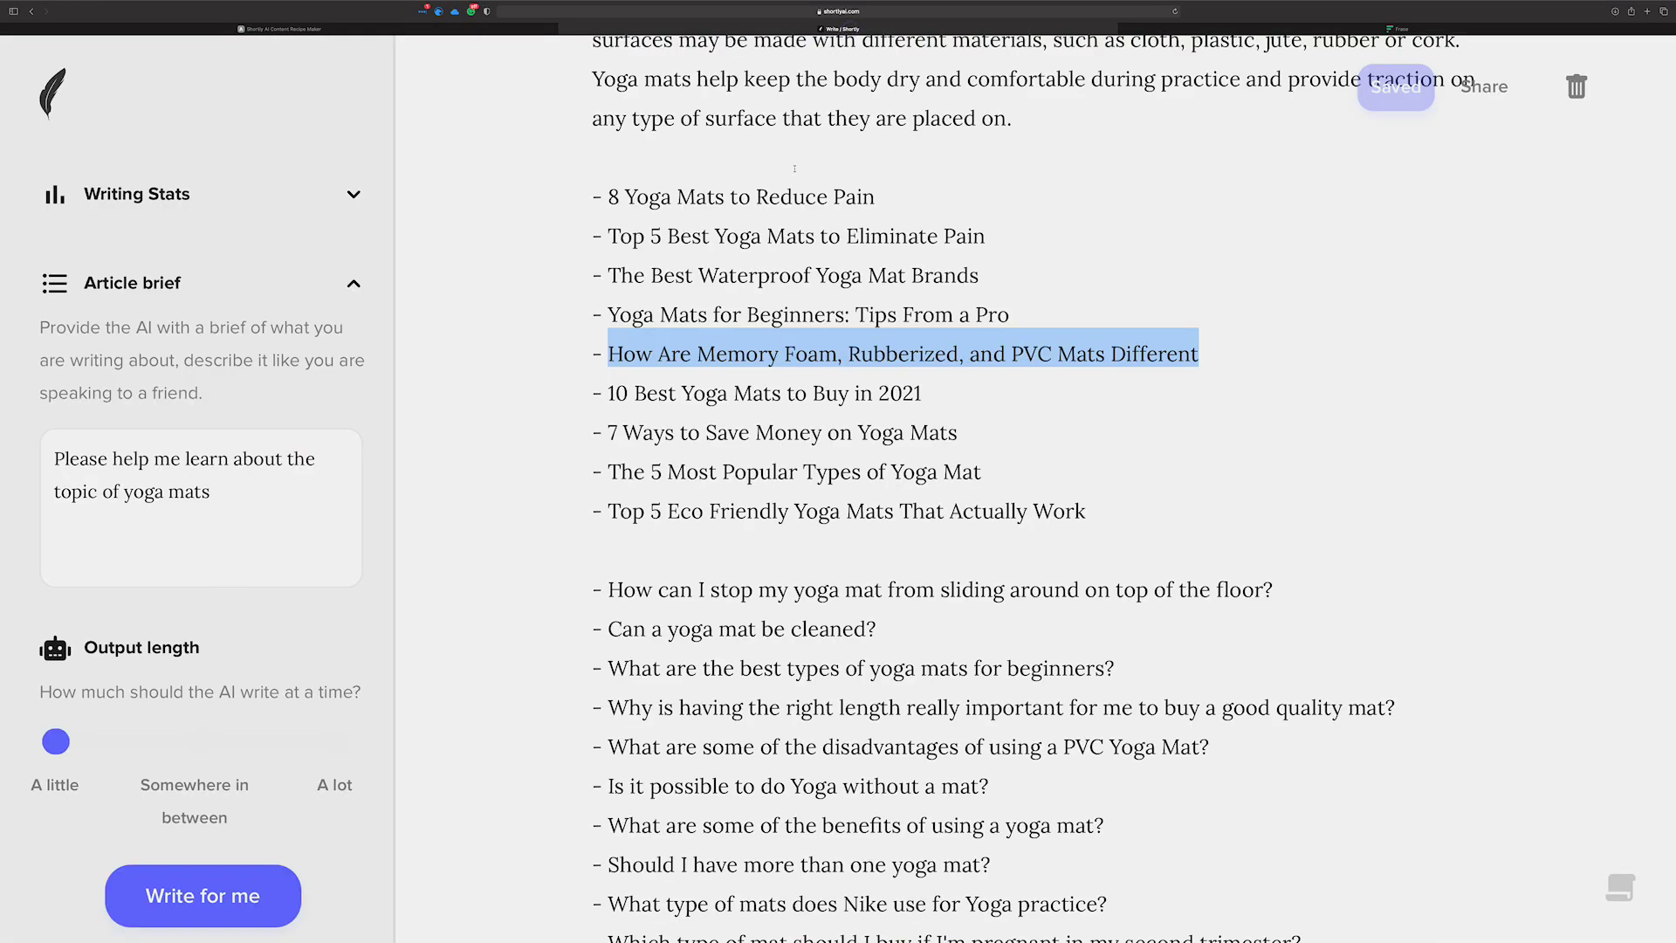
Step: Insert a 'Questions' heading above the yoga mat questions, then select the first sliding-mat question
scroll(825, 228, "down", 1)
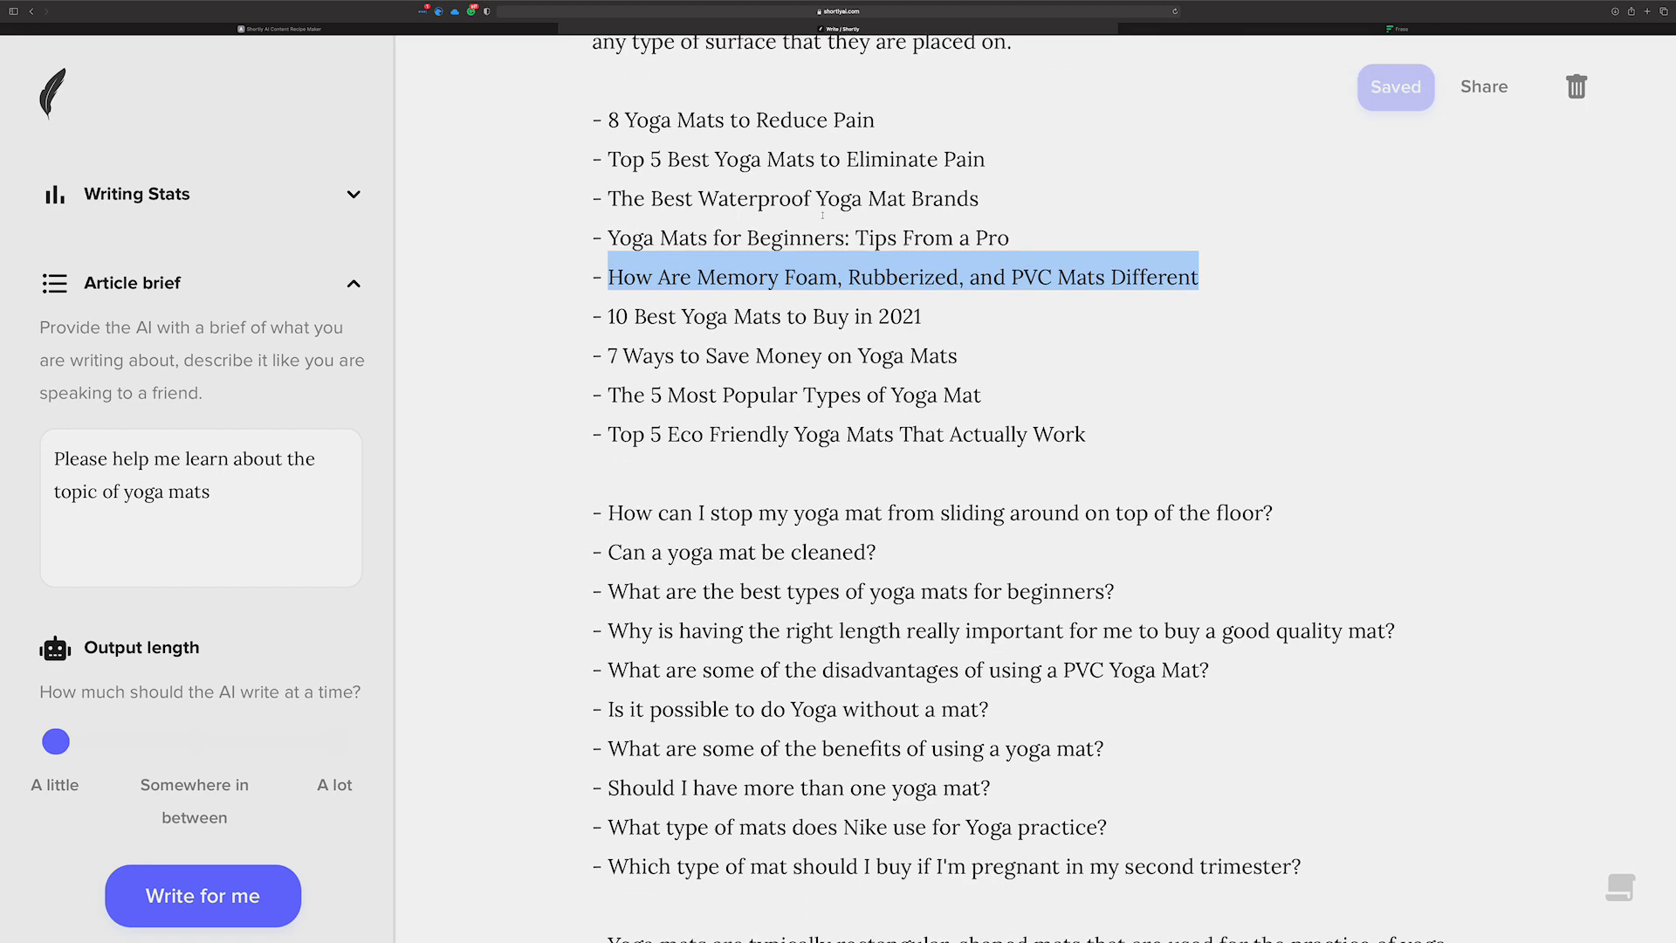
scroll(826, 229, "up", 5)
scroll(826, 229, "down", 3)
scroll(825, 228, "down", 5)
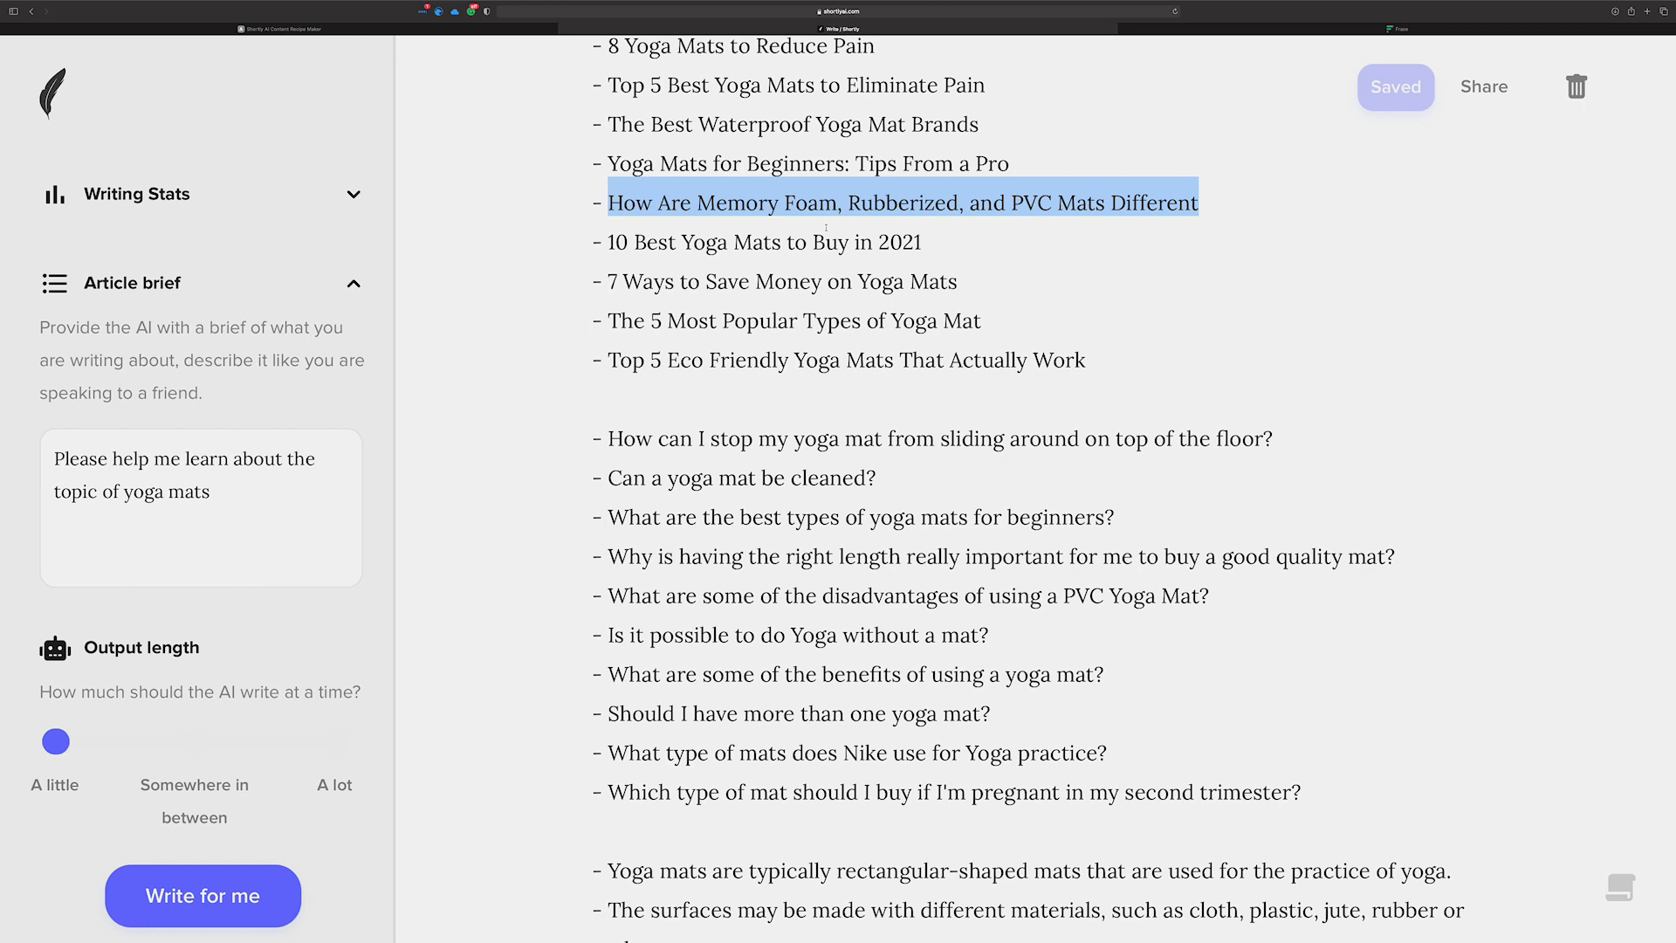
left_click(670, 418)
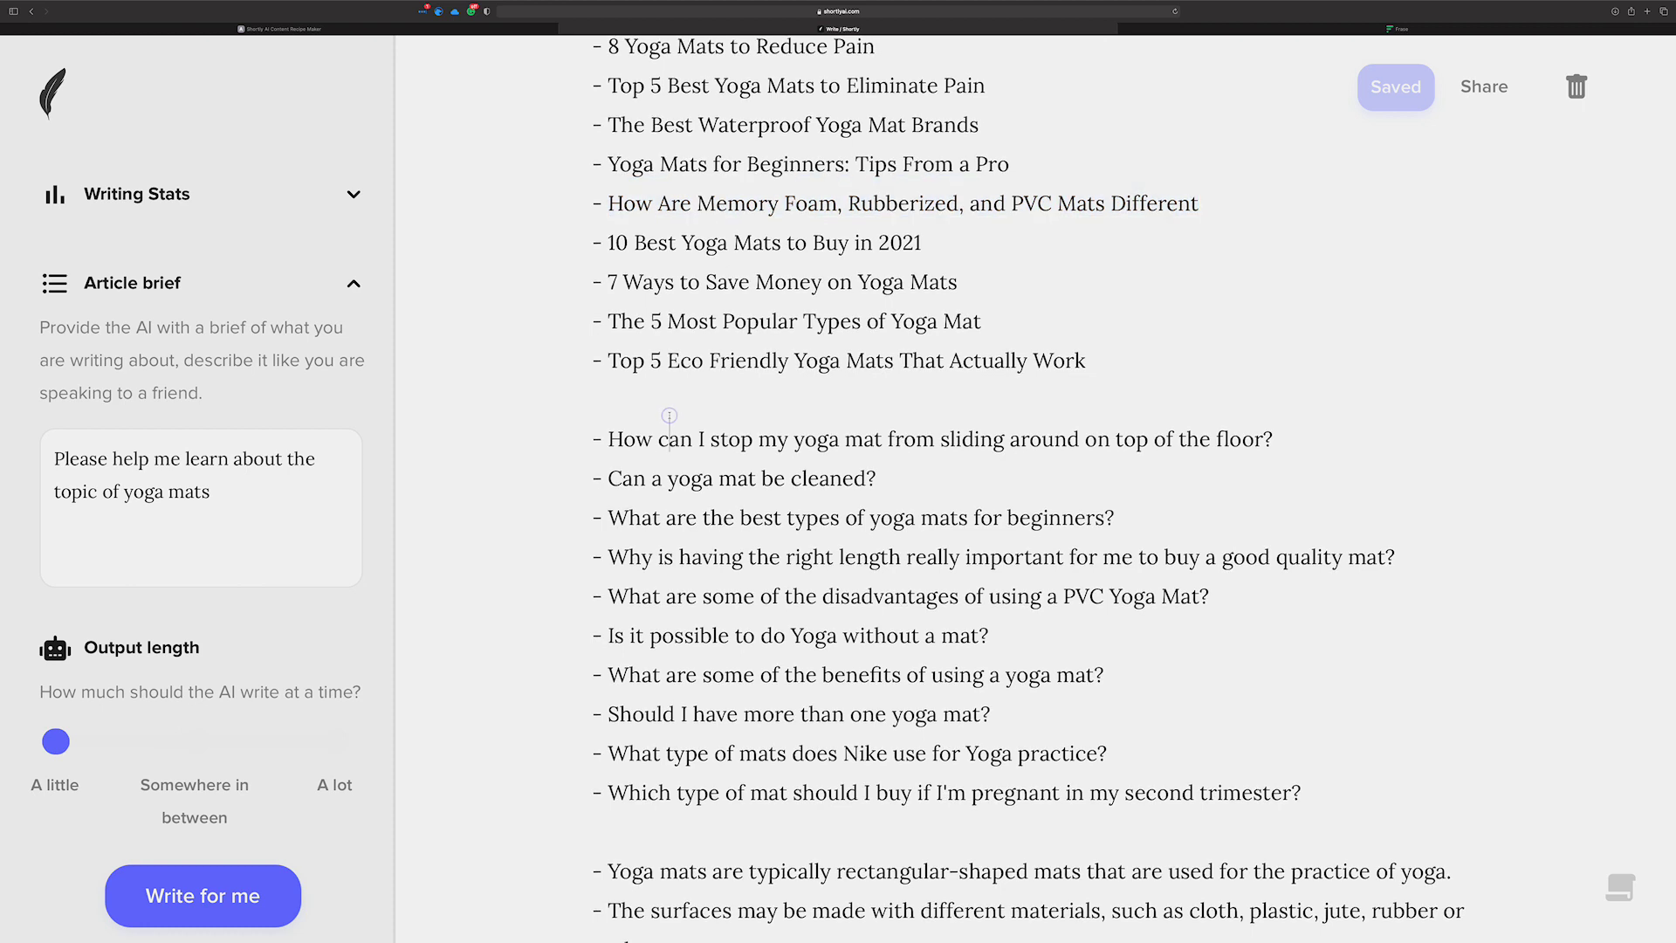
key("Return")
type("Questions")
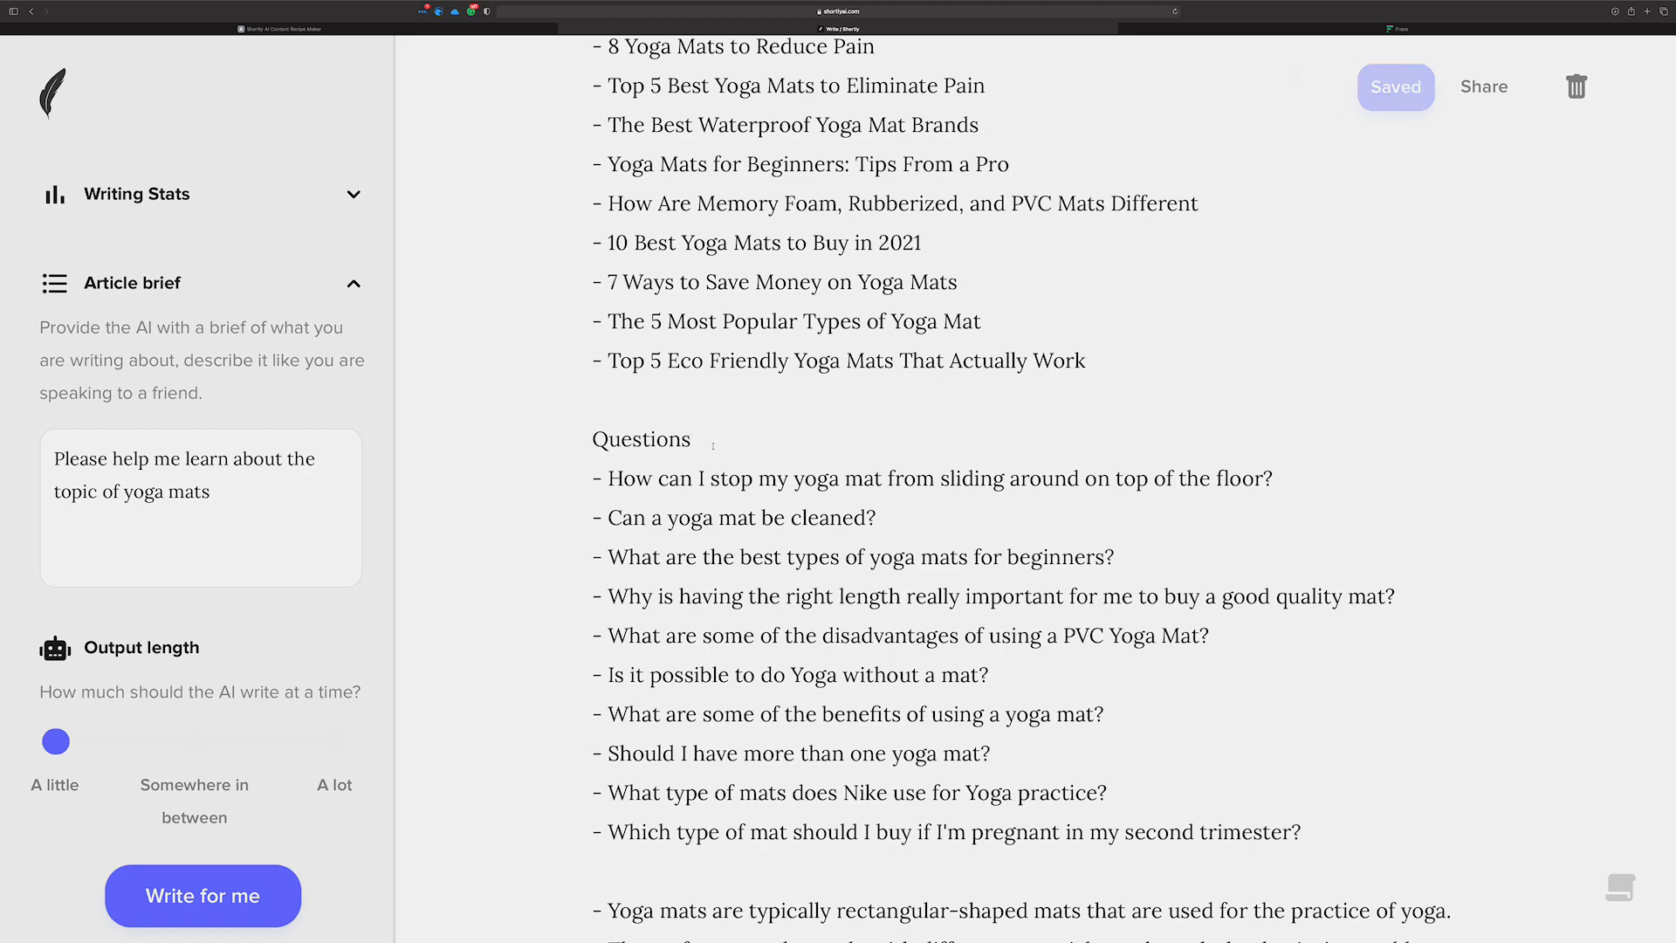
scroll(884, 480, "down", 3)
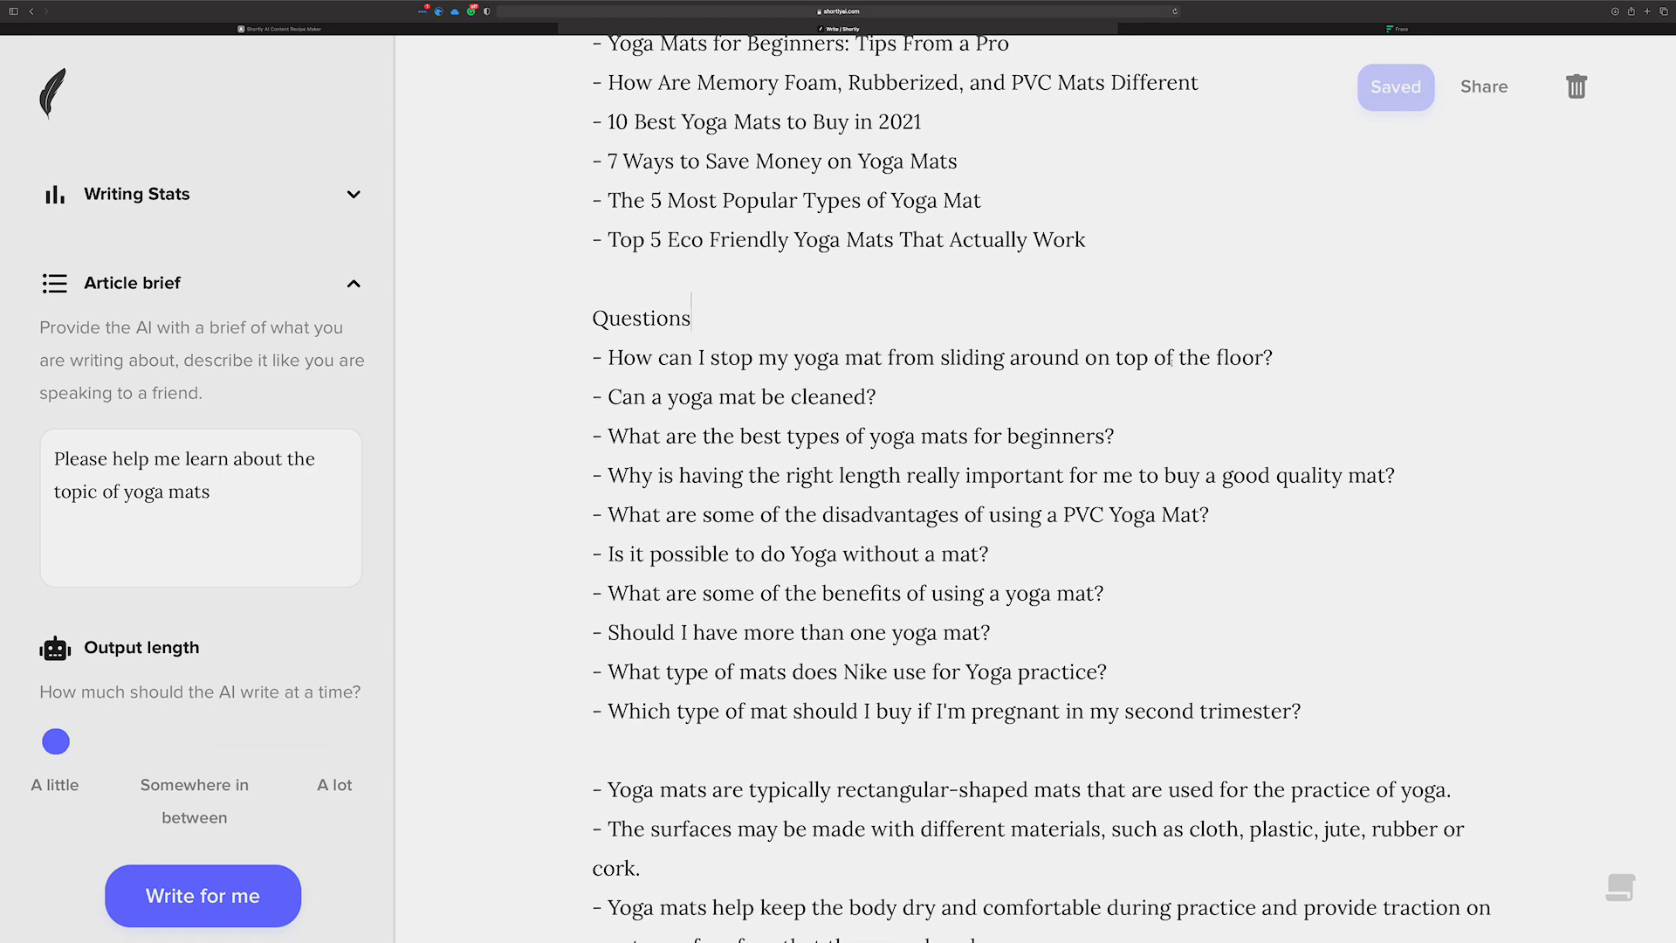
left_click_drag(1274, 357, 611, 354)
Step: Scroll through Frase's Yoga Mats brief to review its Questions and Statistics sections
left_click(1388, 29)
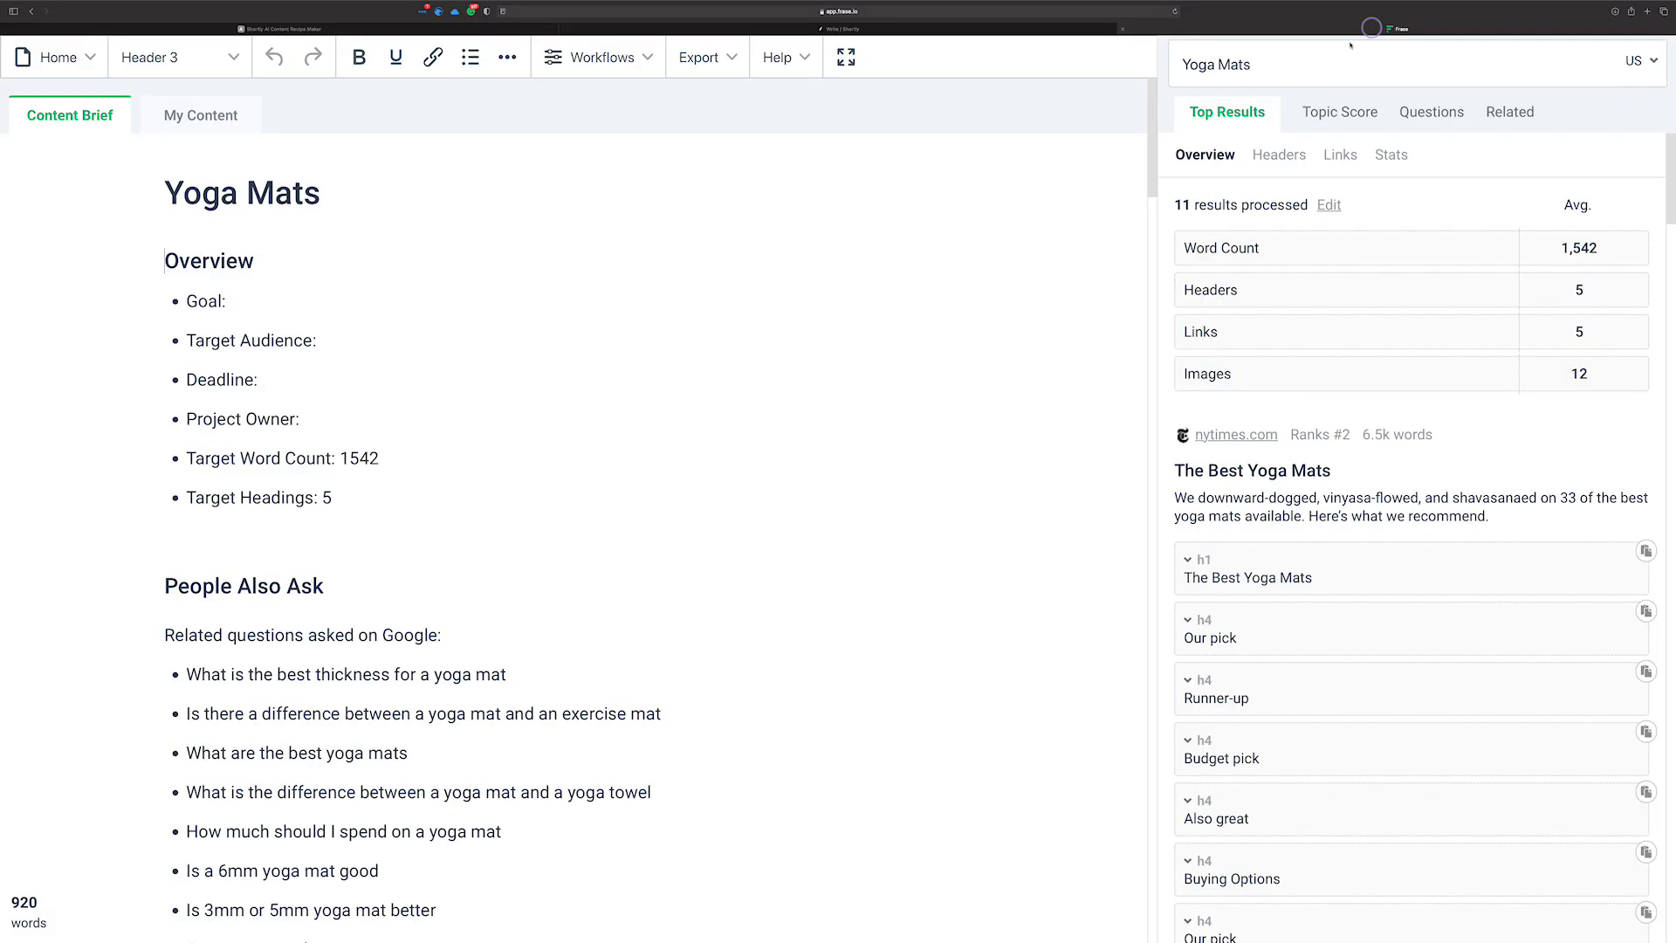
scroll(768, 294, "down", 5)
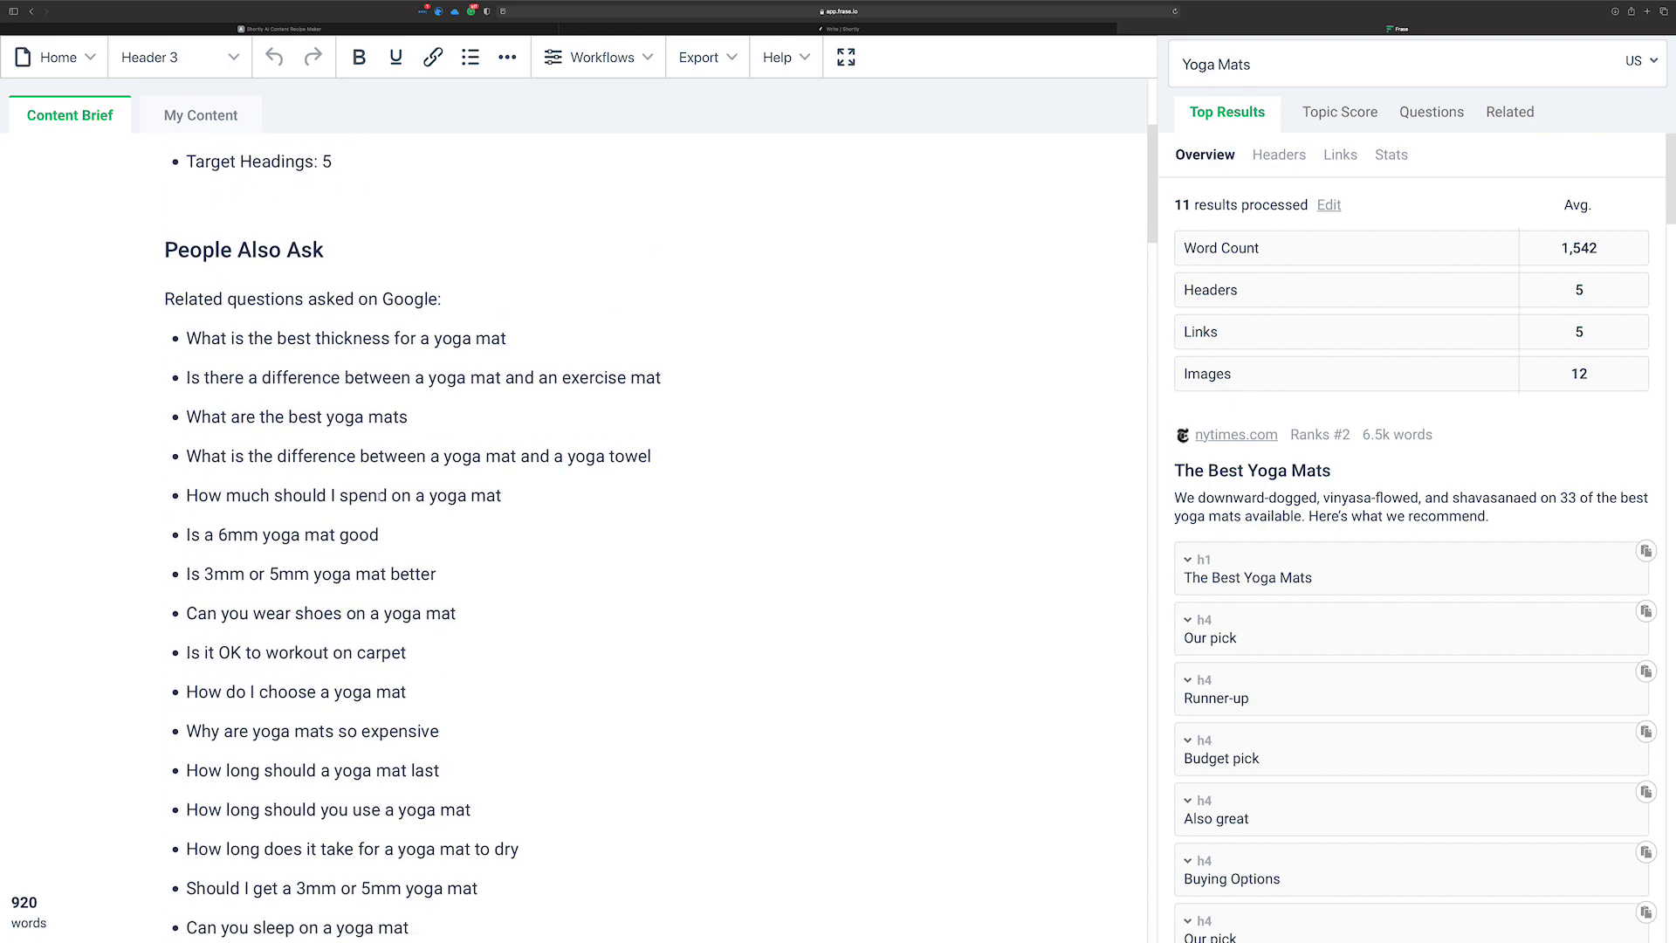
scroll(385, 511, "down", 4)
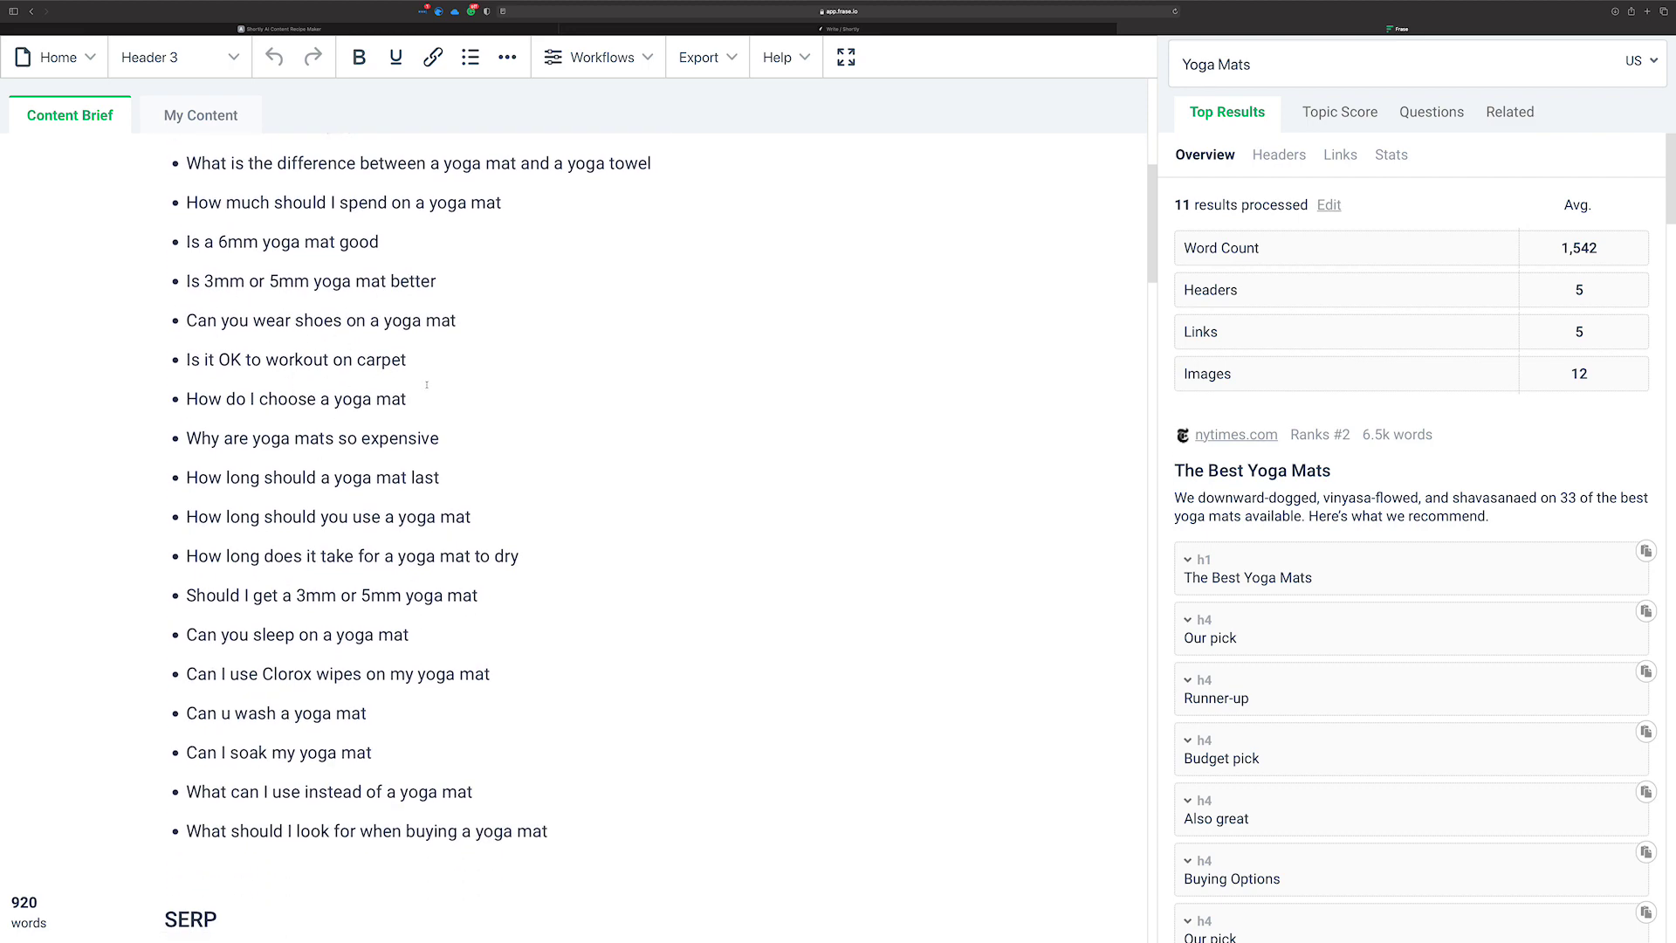
scroll(411, 513, "down", 4)
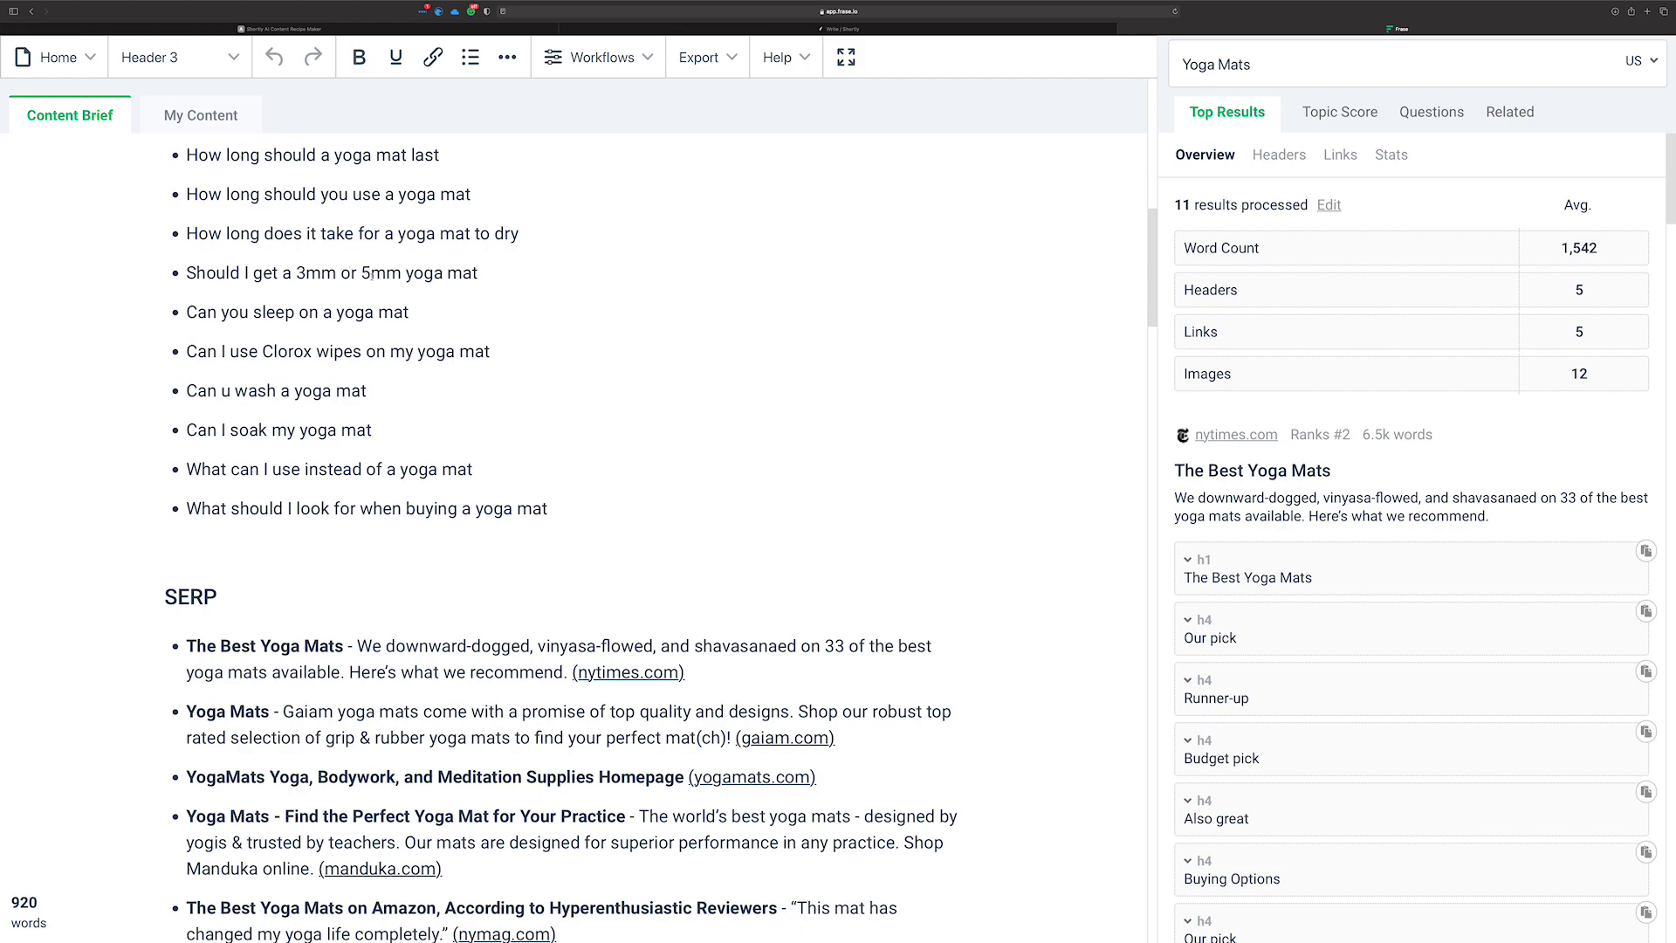
scroll(371, 274, "down", 9)
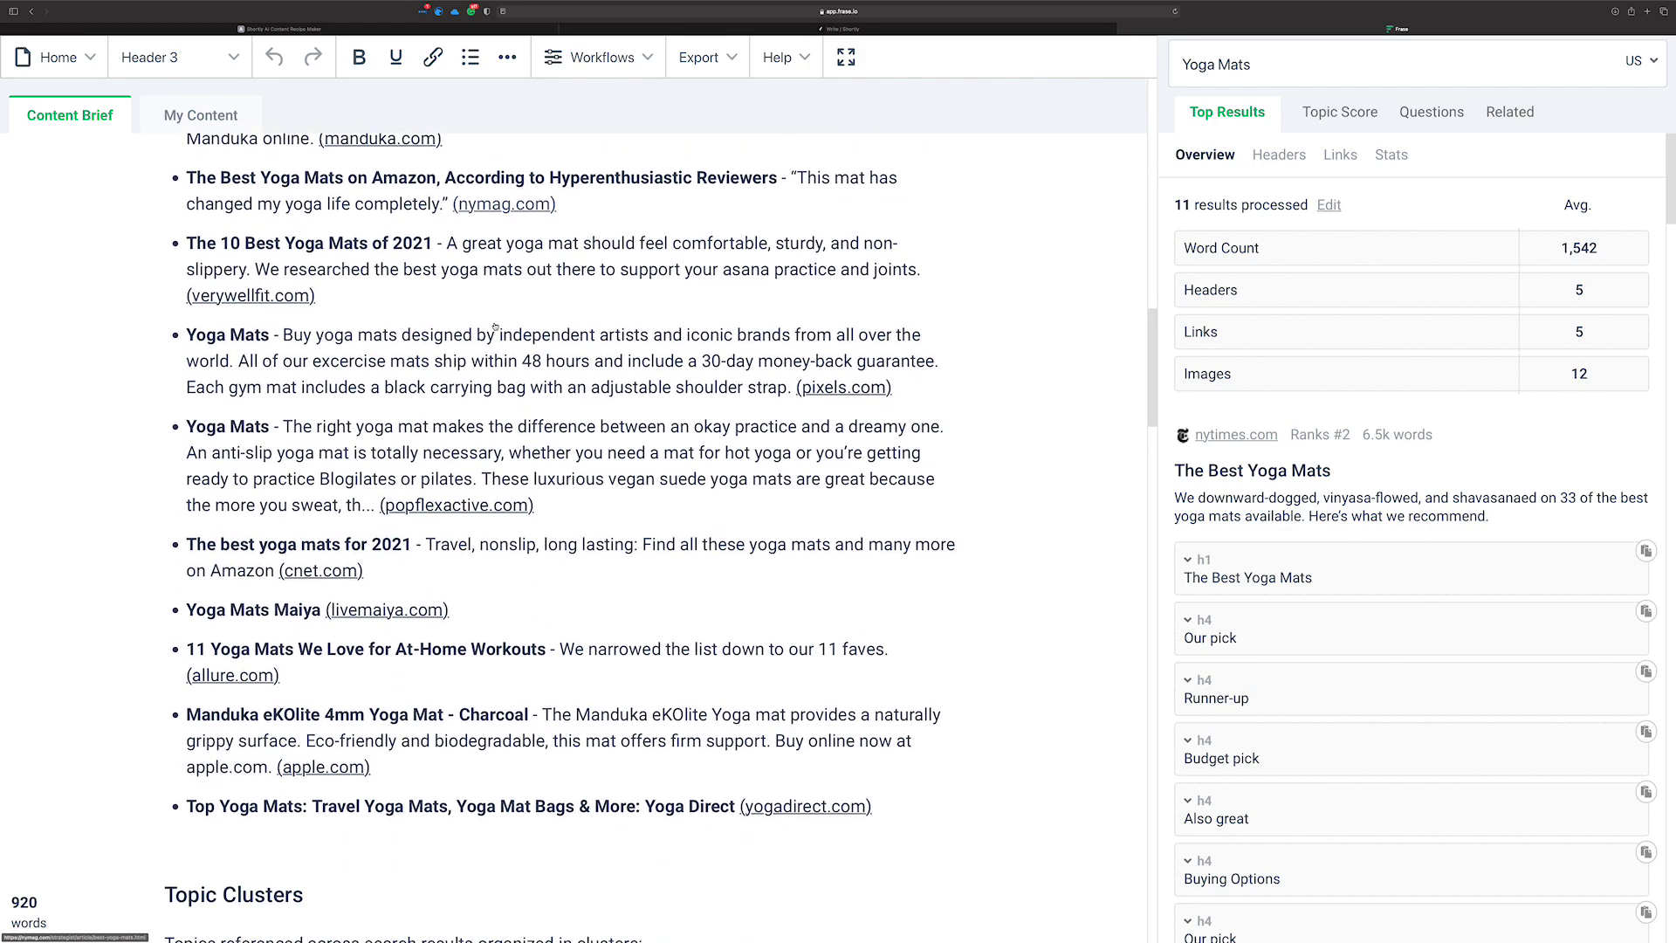
scroll(495, 327, "down", 16)
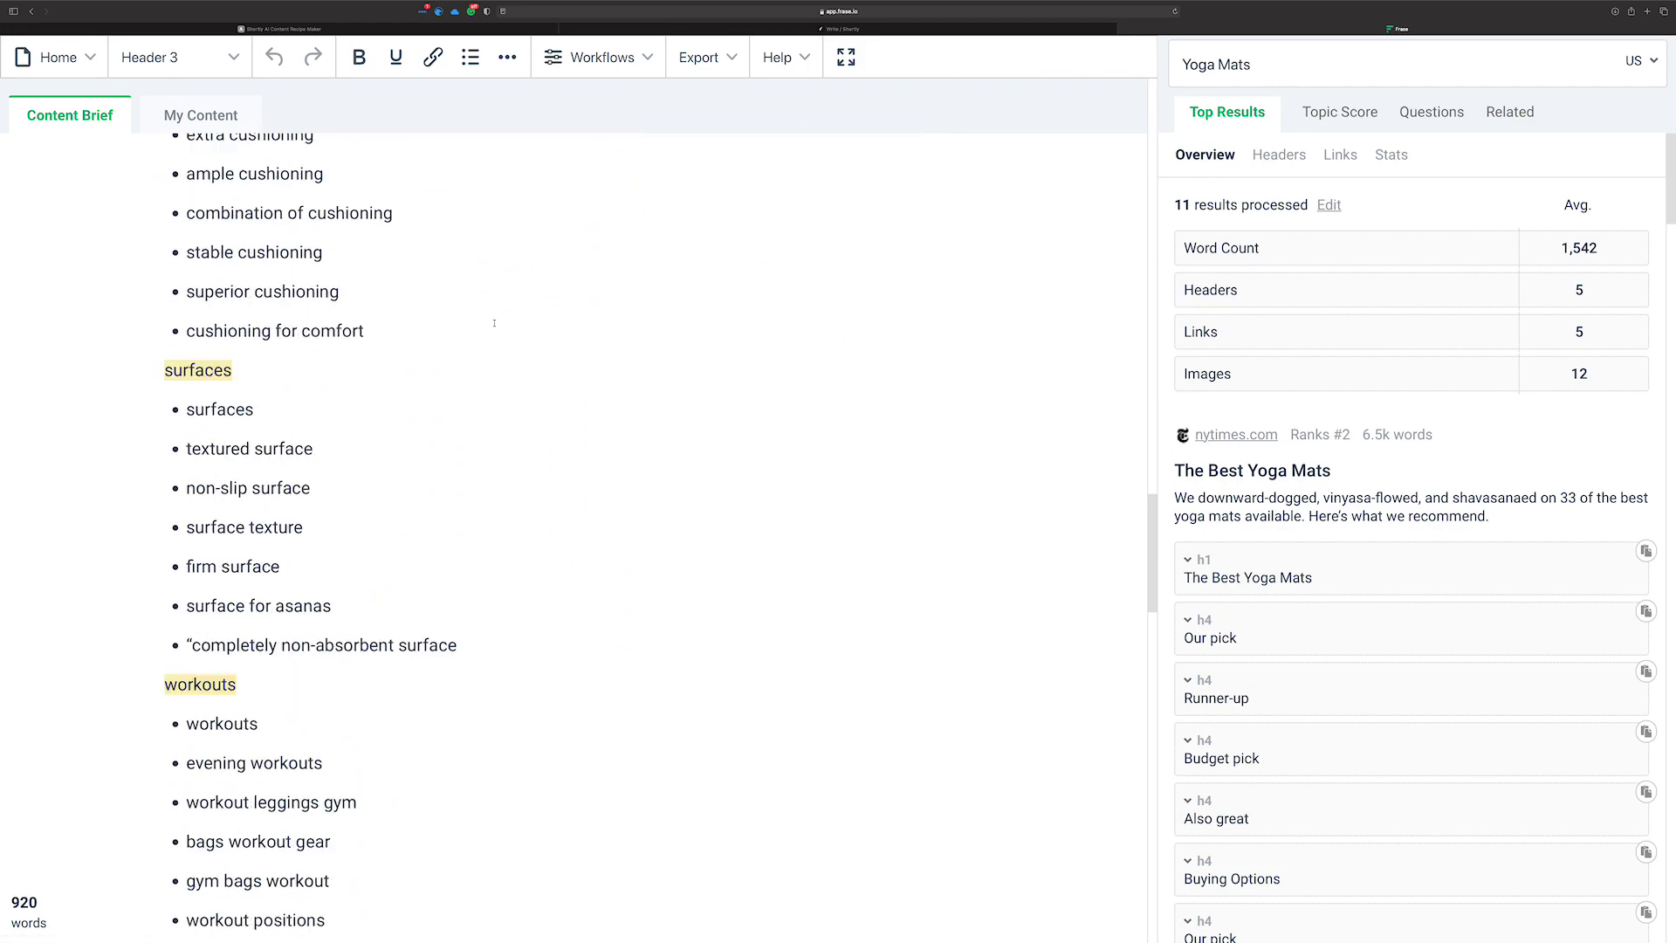
scroll(494, 323, "down", 20)
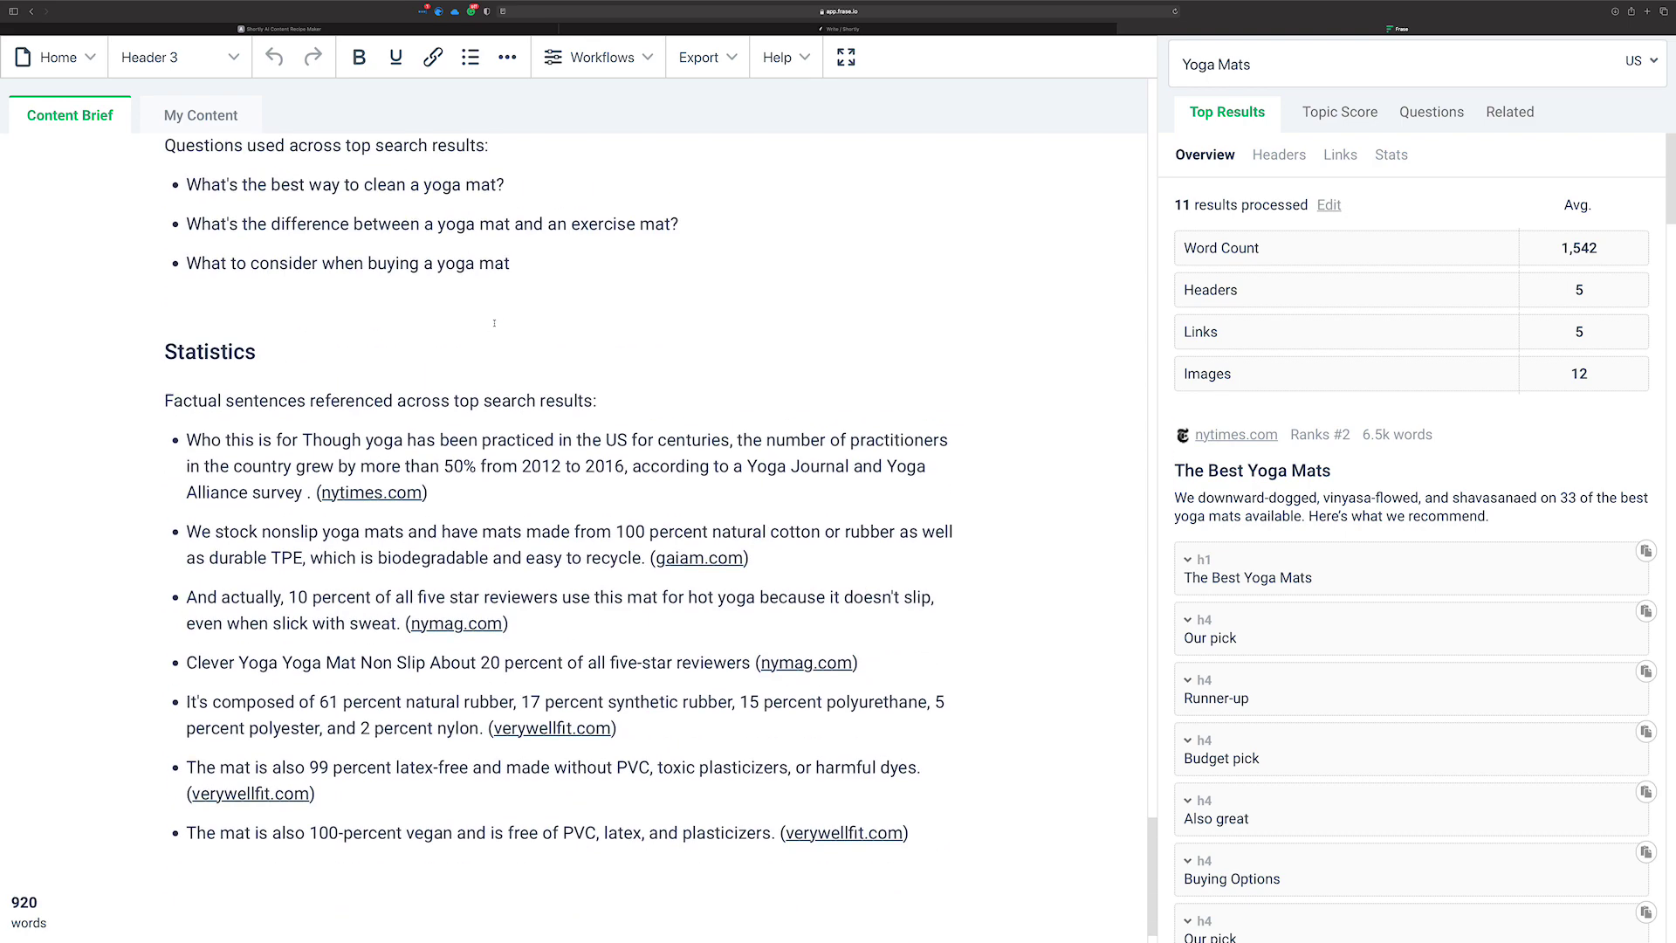
scroll(494, 323, "up", 3)
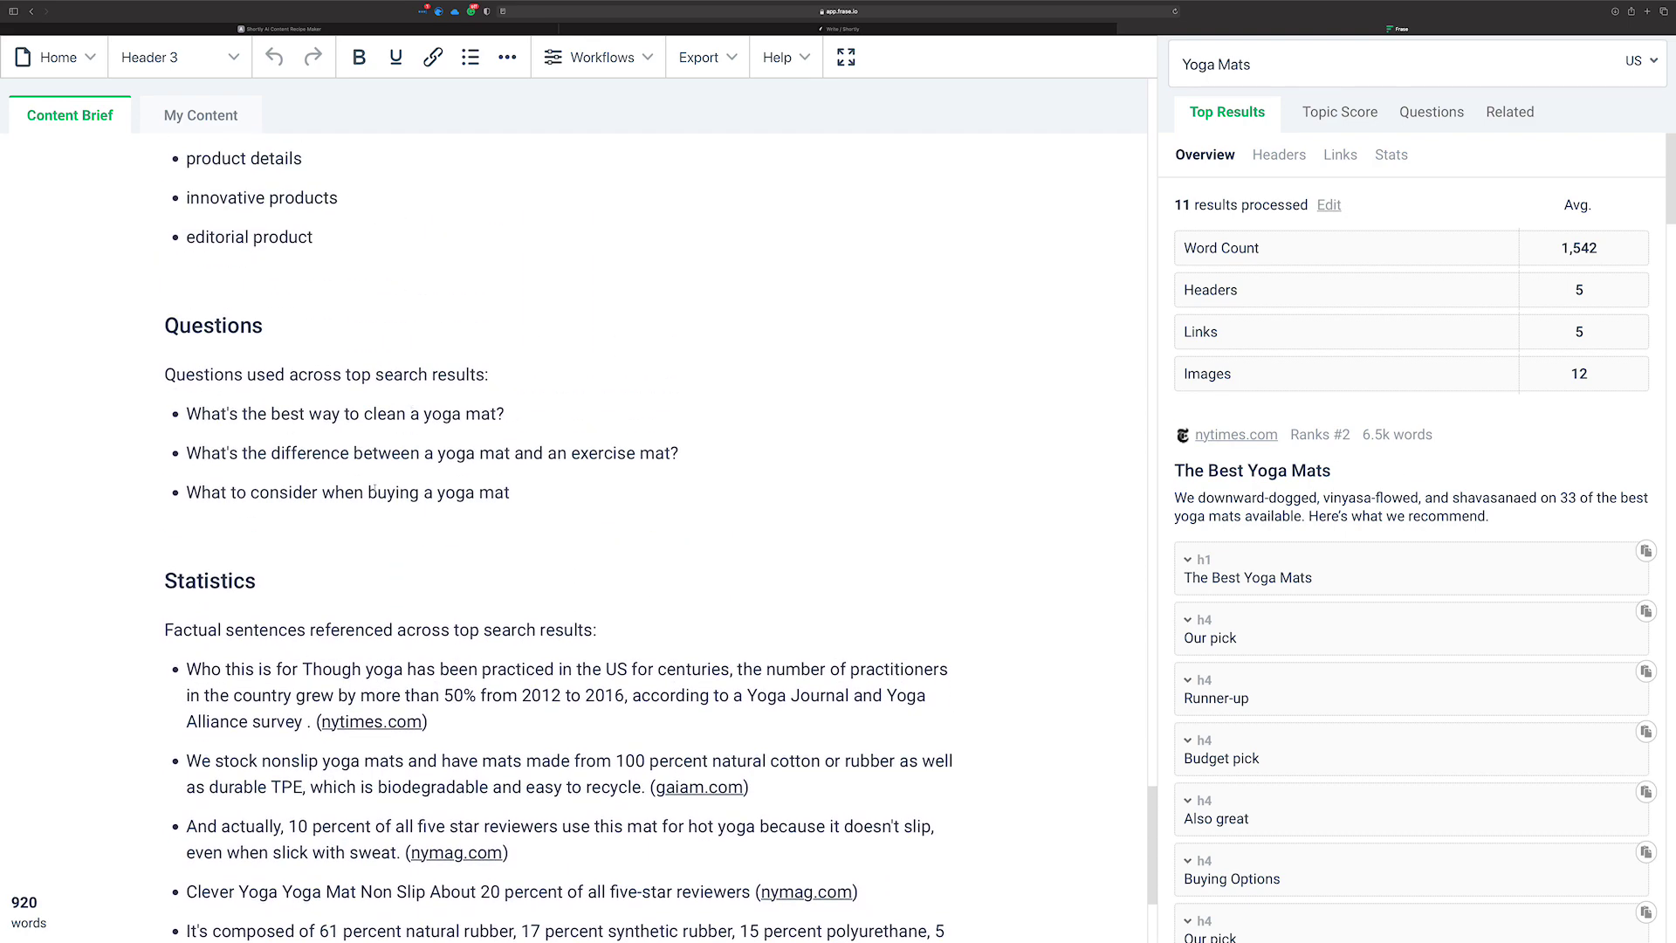
scroll(374, 492, "down", 3)
scroll(612, 407, "up", 4)
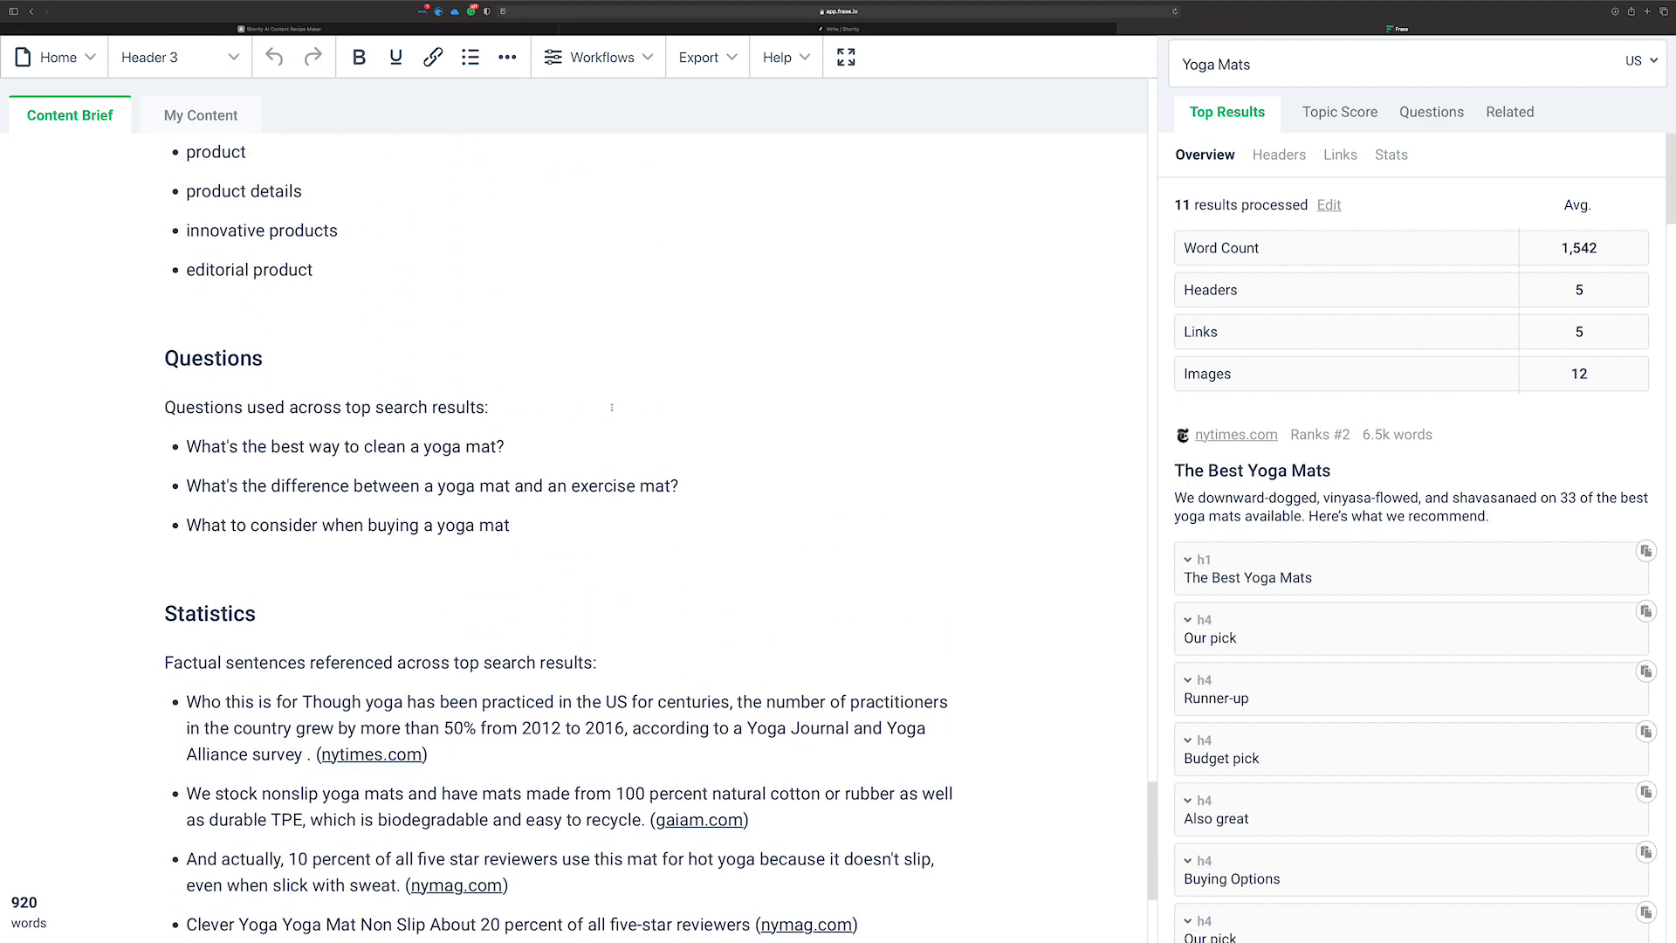
scroll(612, 406, "up", 8)
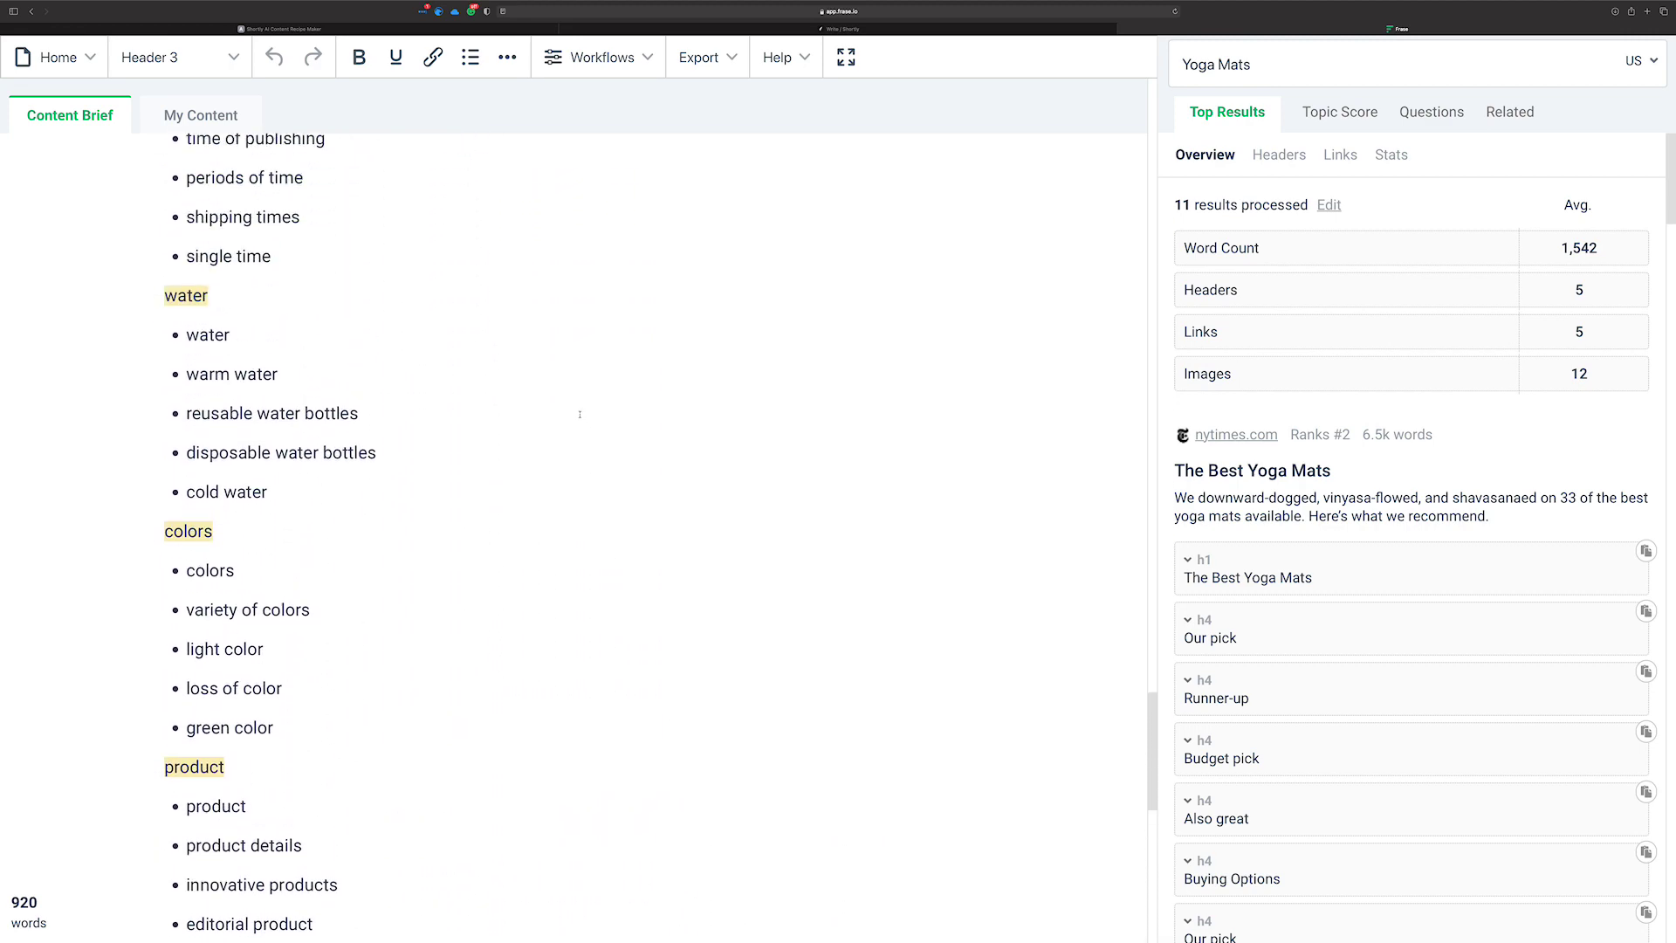
scroll(580, 413, "up", 8)
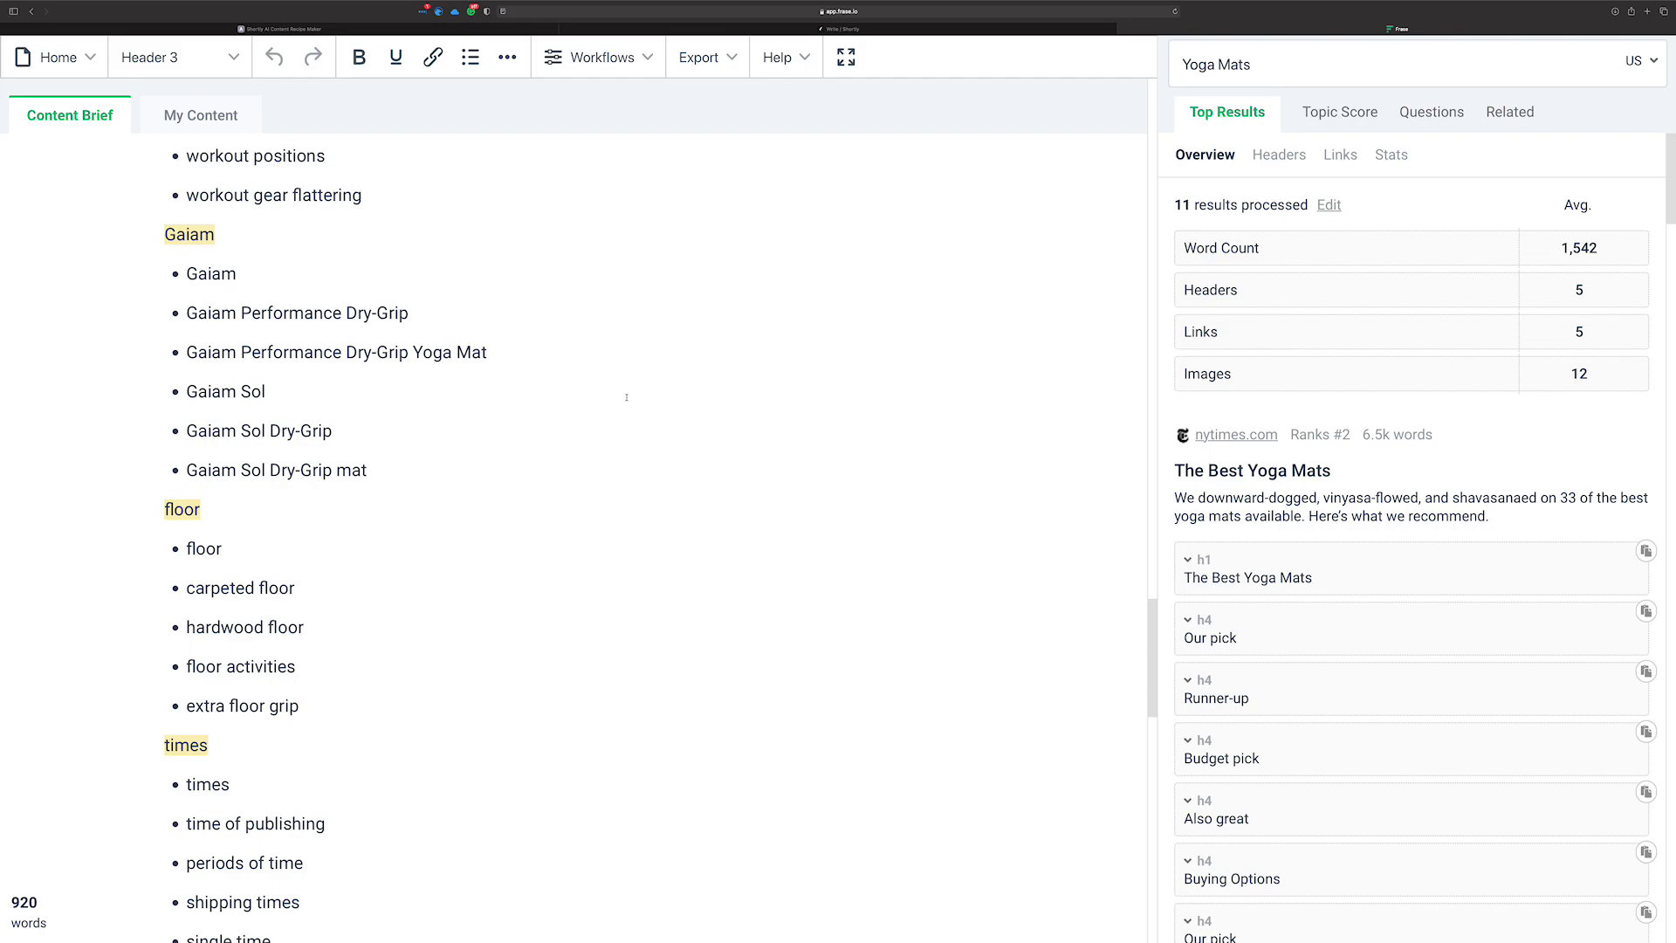
Step: Go back to the ShortlyAI Yoga Mats document and clear the selection on the first question
left_click(848, 32)
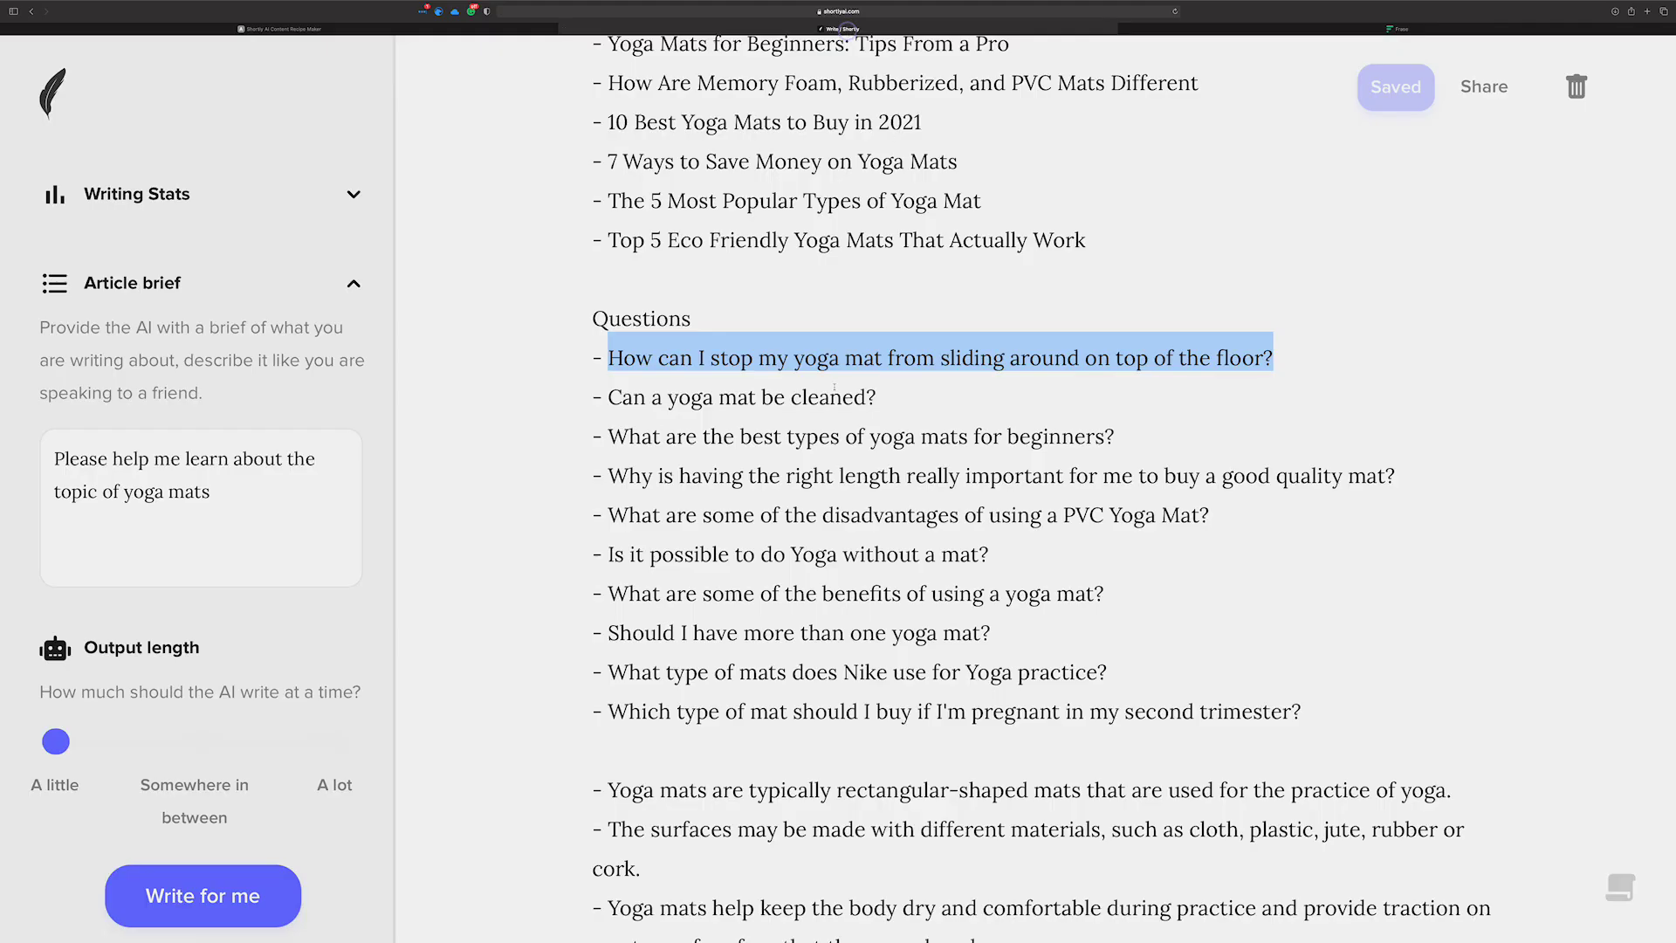
scroll(798, 417, "down", 2)
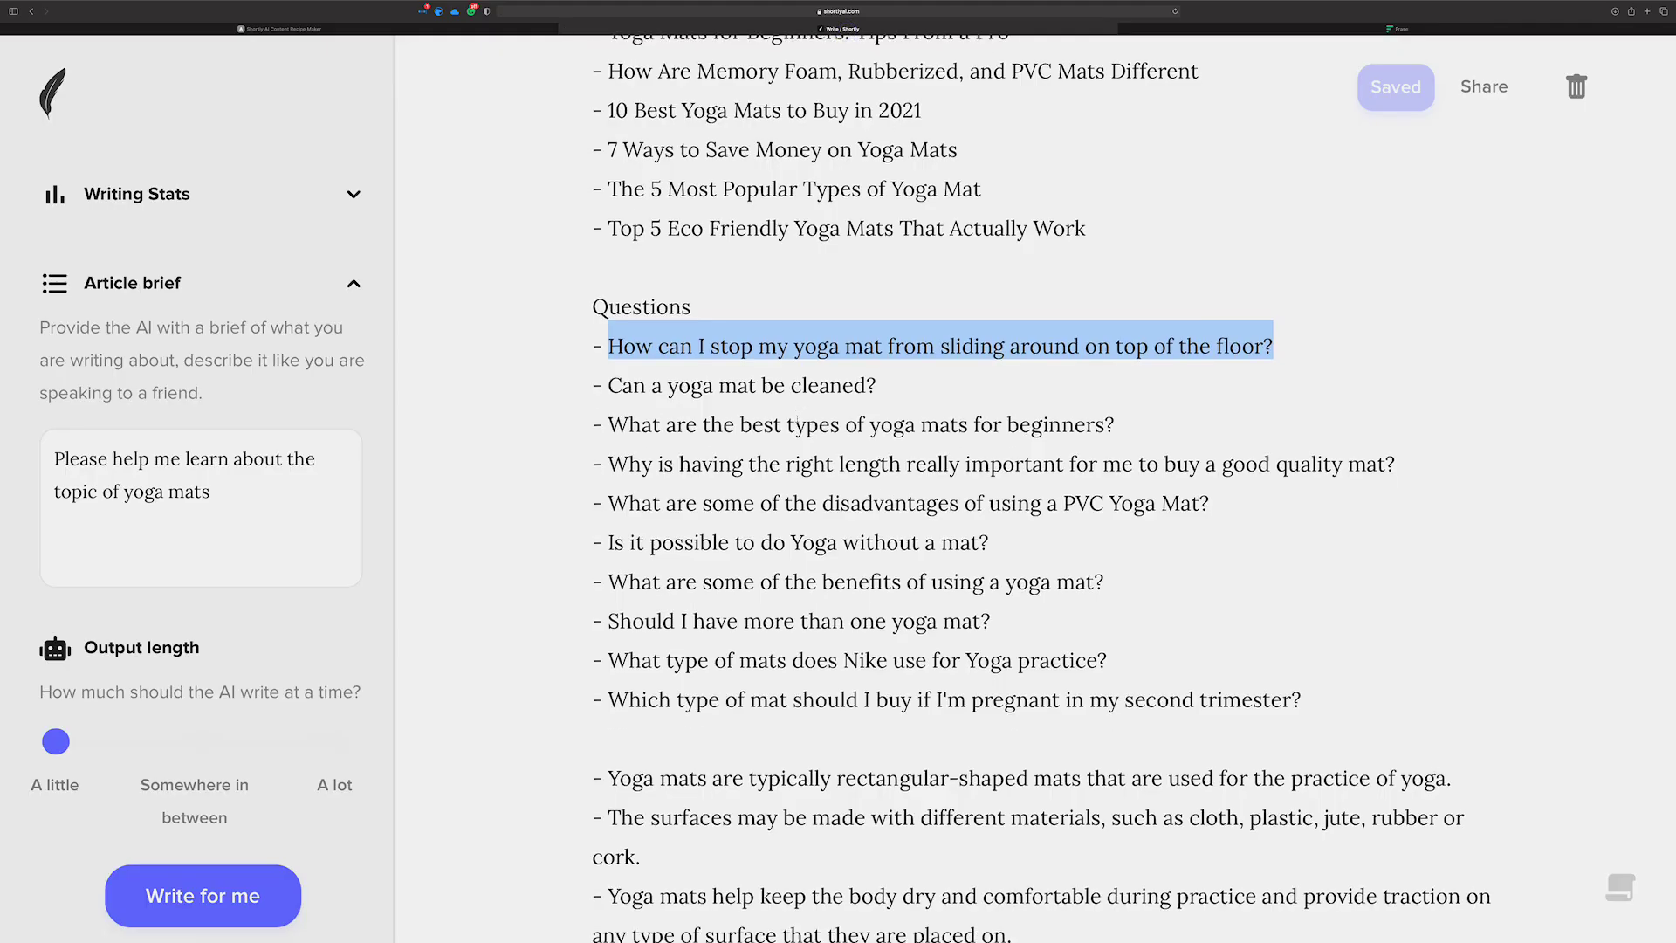
left_click(896, 348)
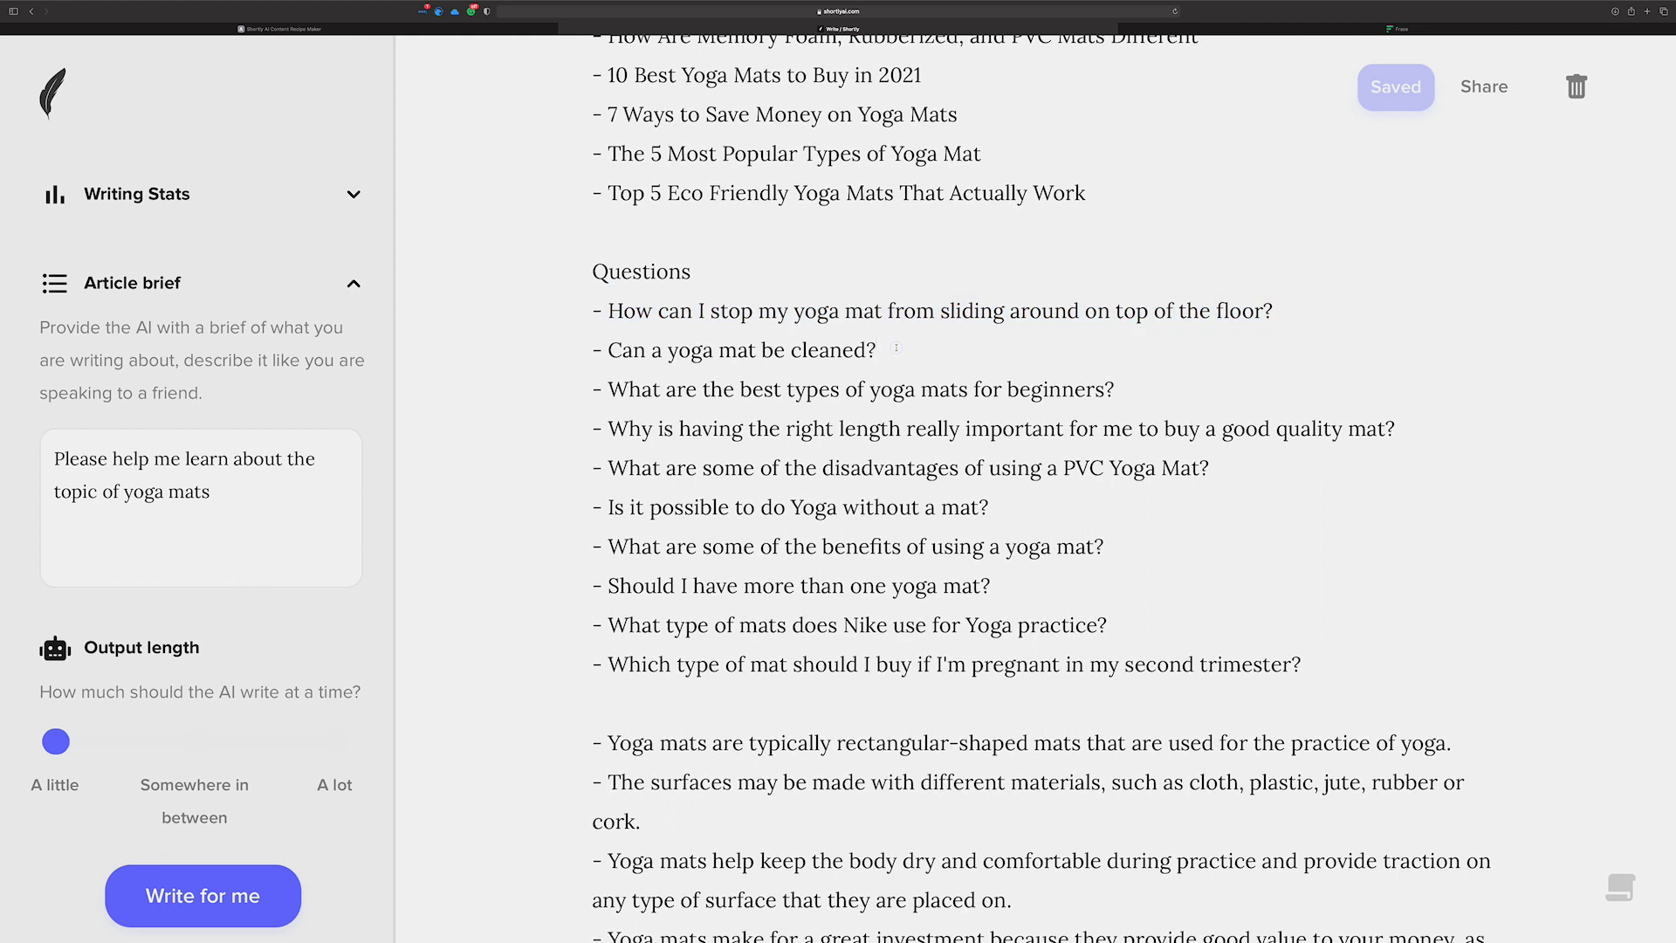